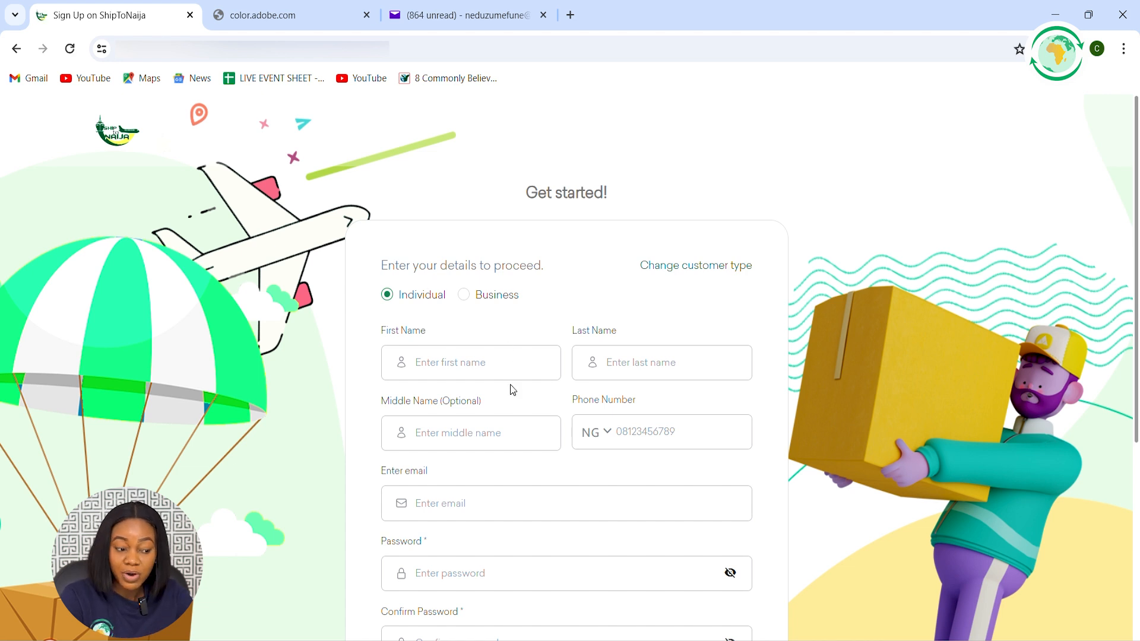
Enter the customer's first, last and middle names in the Individual sign-up form
left_click(428, 360)
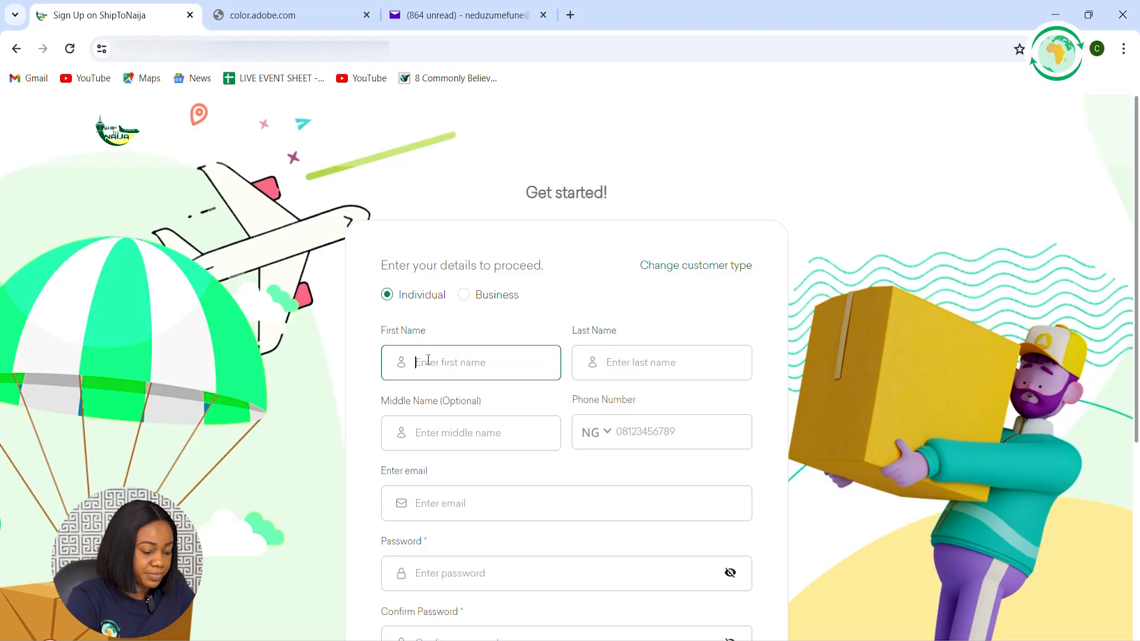
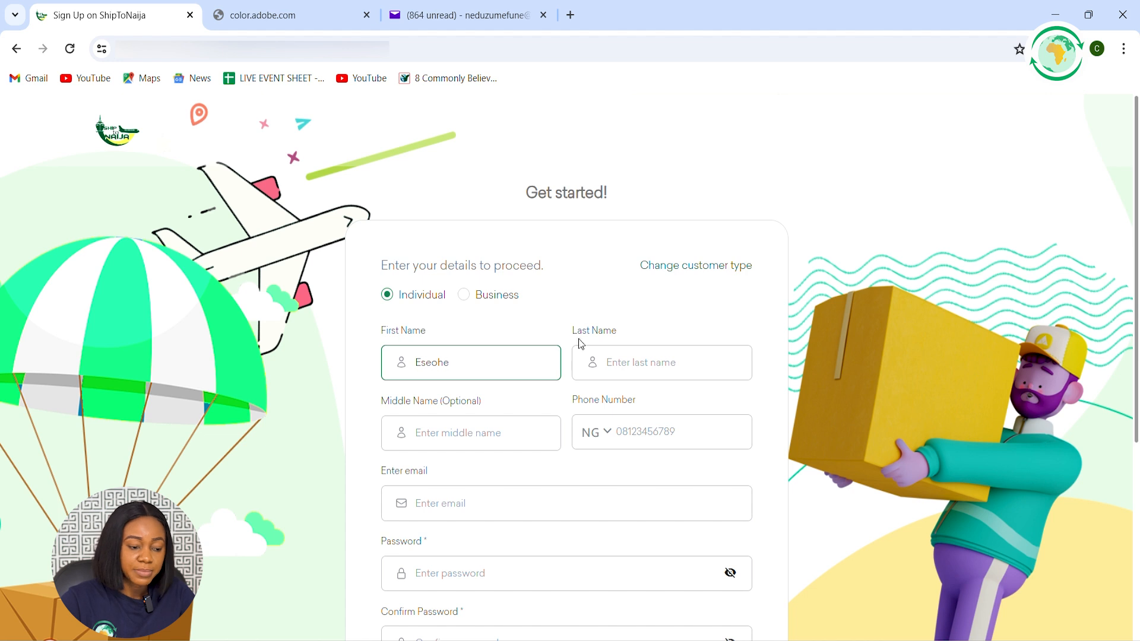
left_click(610, 364)
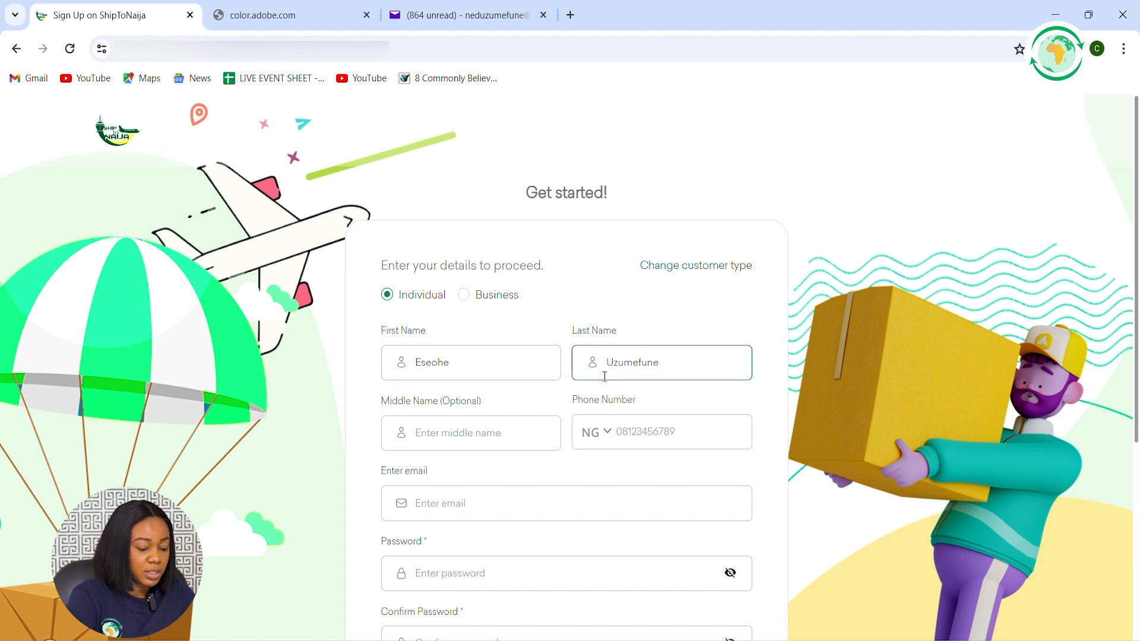
left_click(497, 430)
type("Elizabeth")
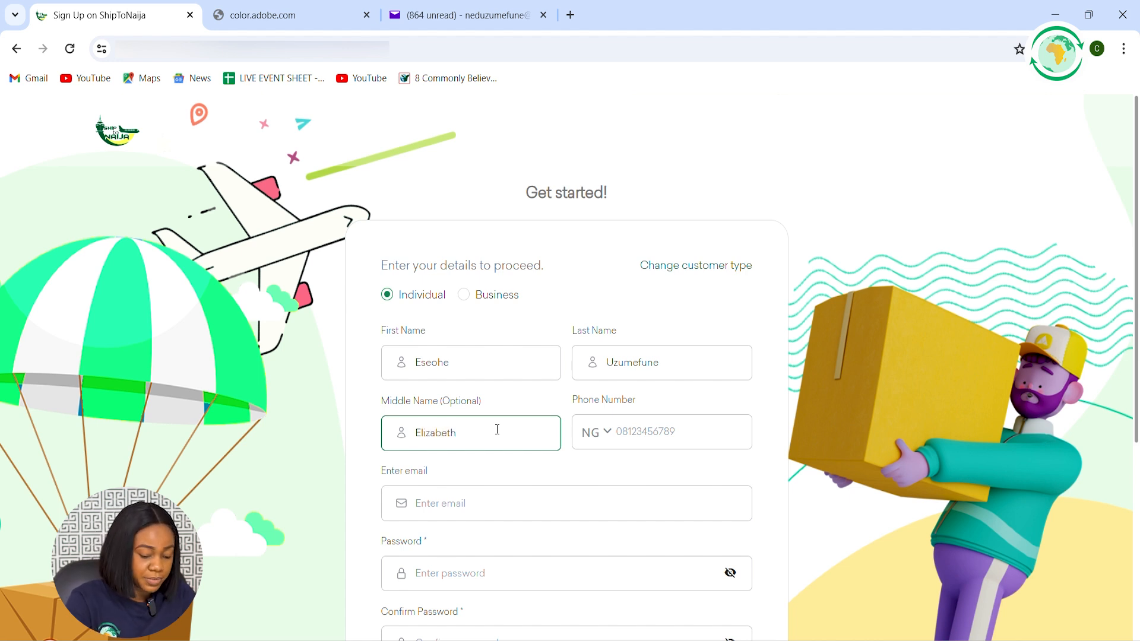
Fill in the customer's phone number and email address in the sign-up form
left_click(629, 428)
type("0")
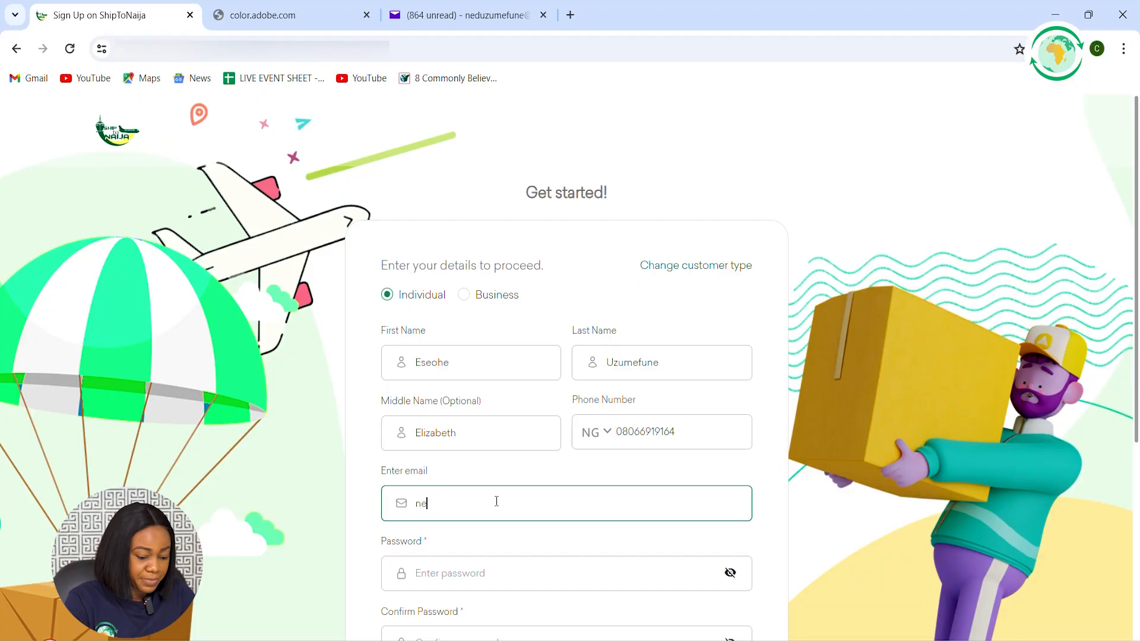
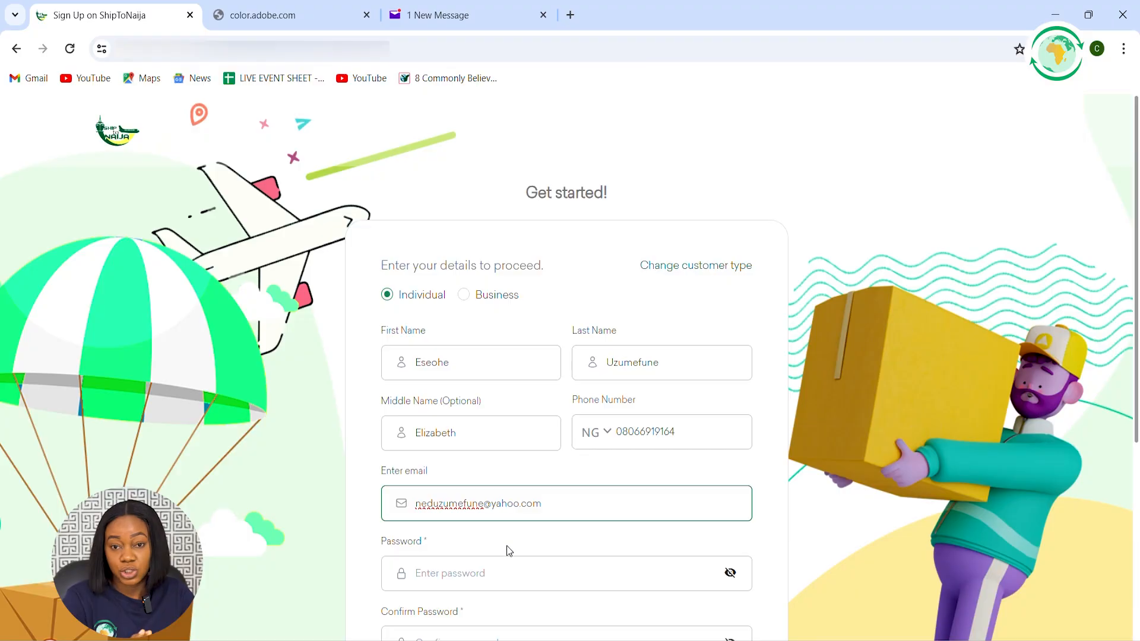
Enter the account password and repeat it in the password confirmation field
left_click(486, 574)
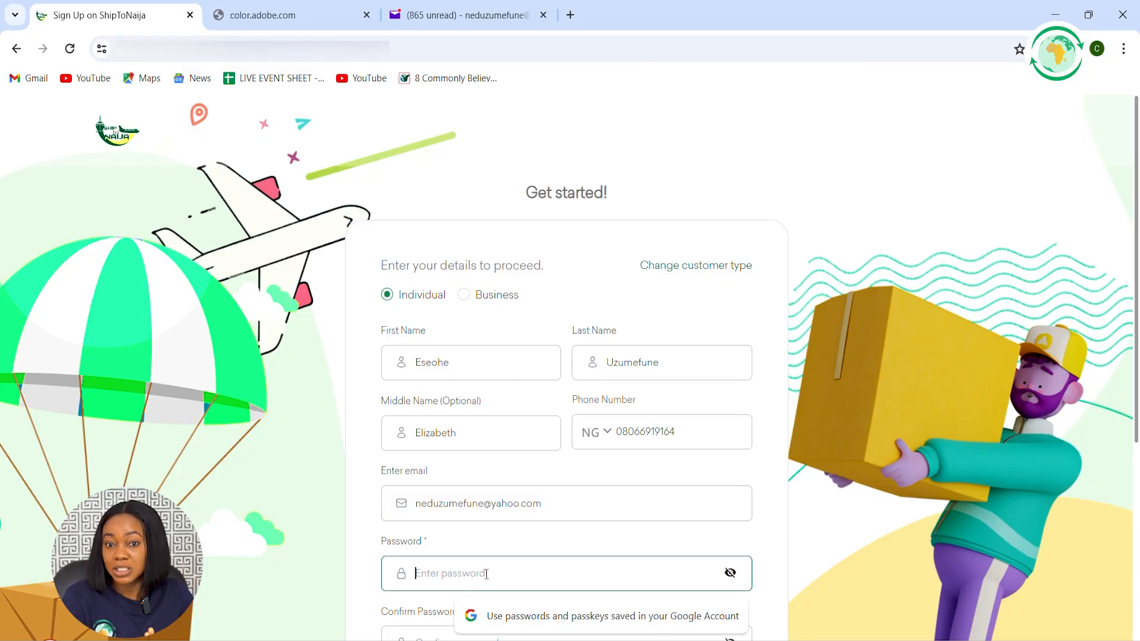
type("•••")
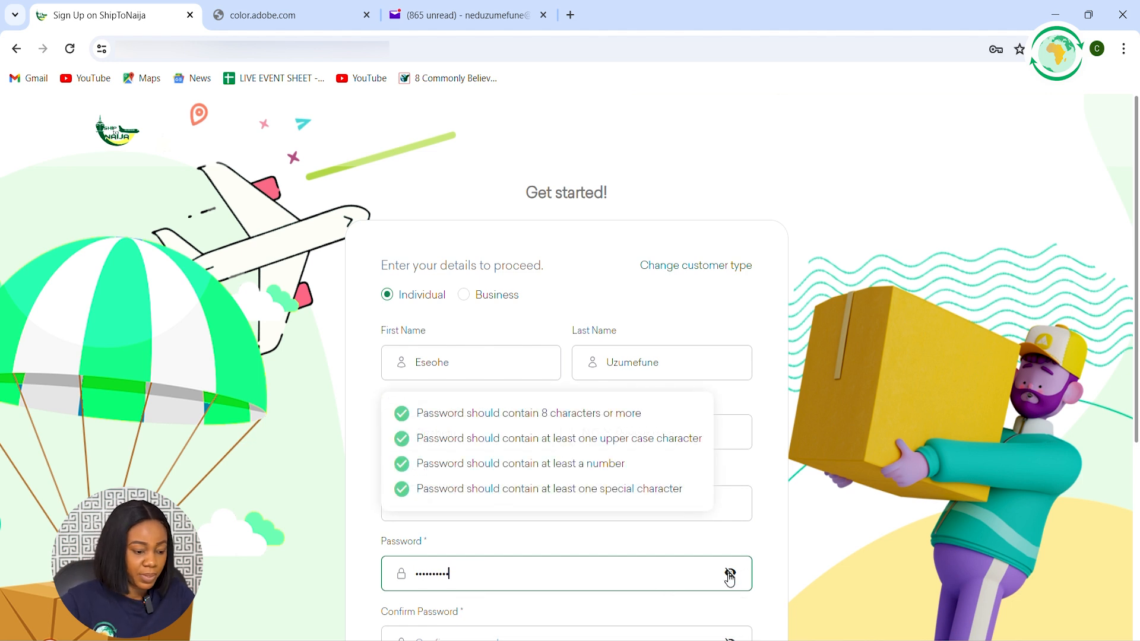
scroll(525, 571, "down", 1)
left_click(494, 572)
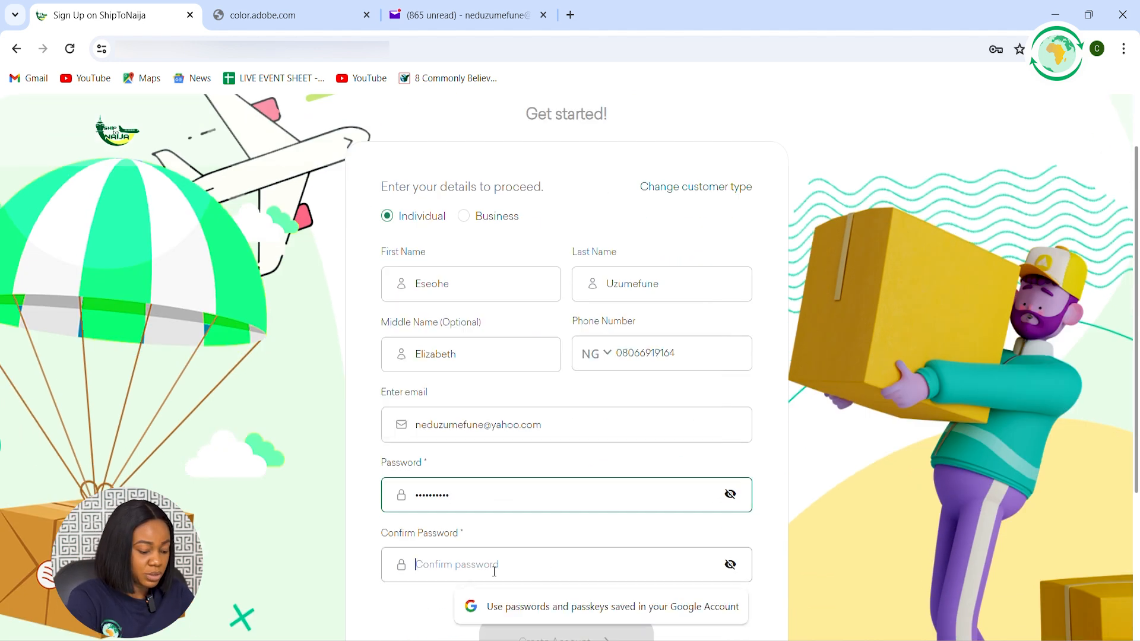
type("•••")
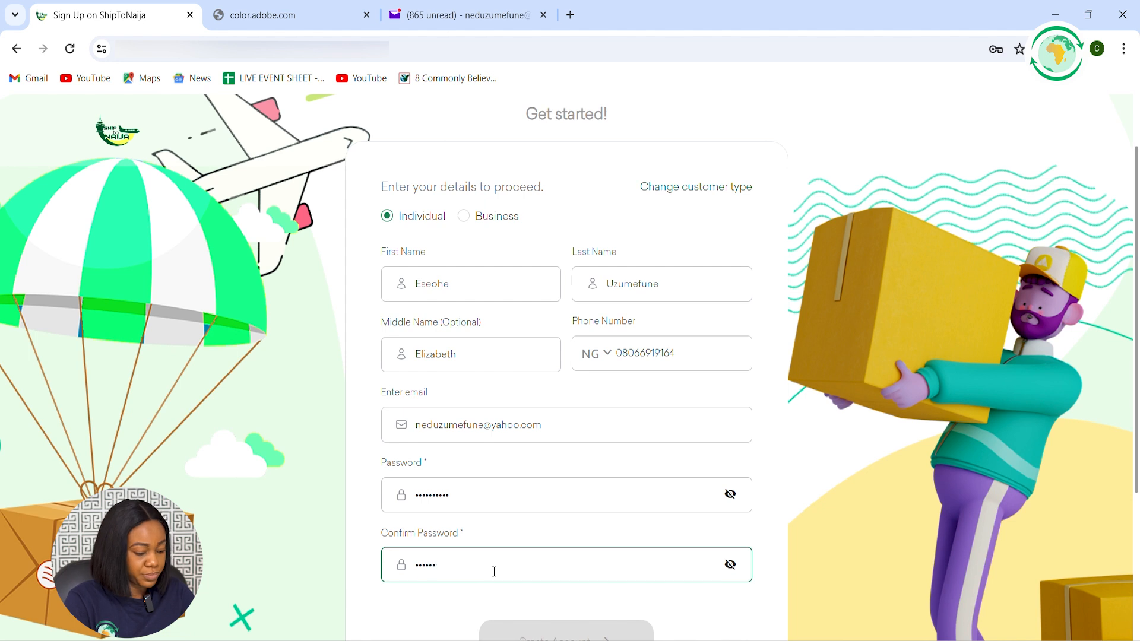
type("•••••••")
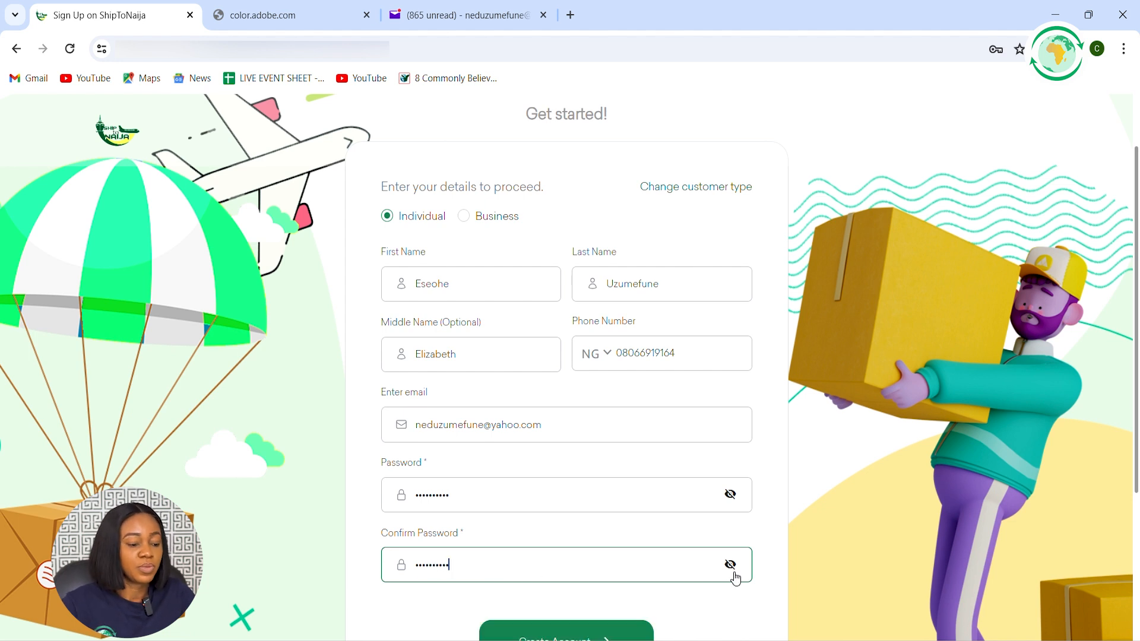
Review the completed sign-up details and submit the form to create the account
scroll(671, 572, "down", 1)
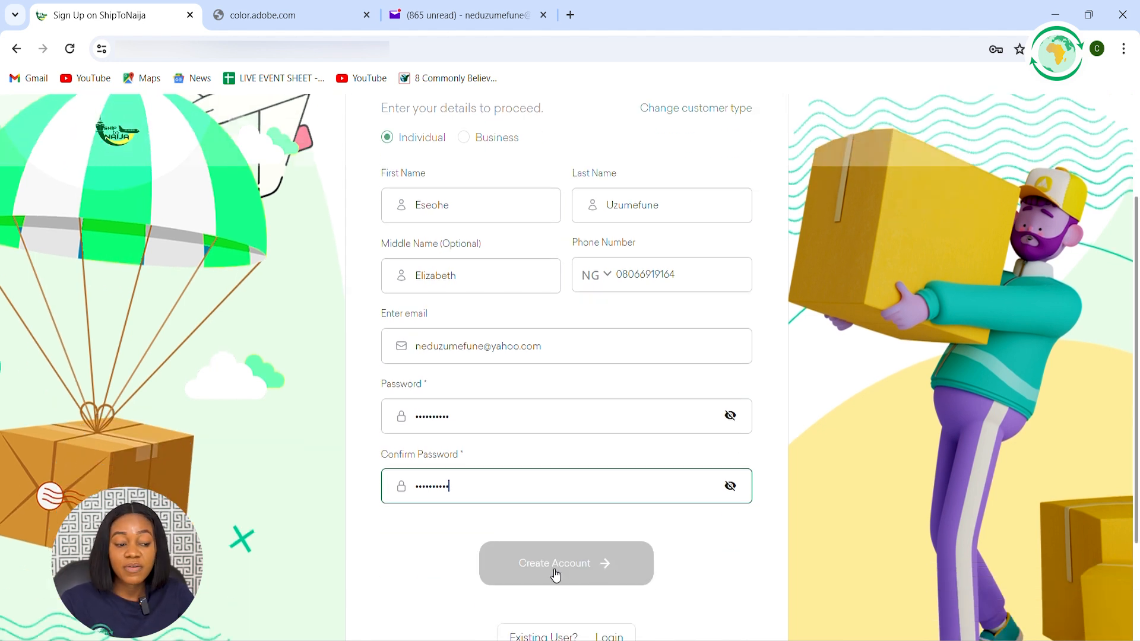
scroll(581, 536, "up", 1)
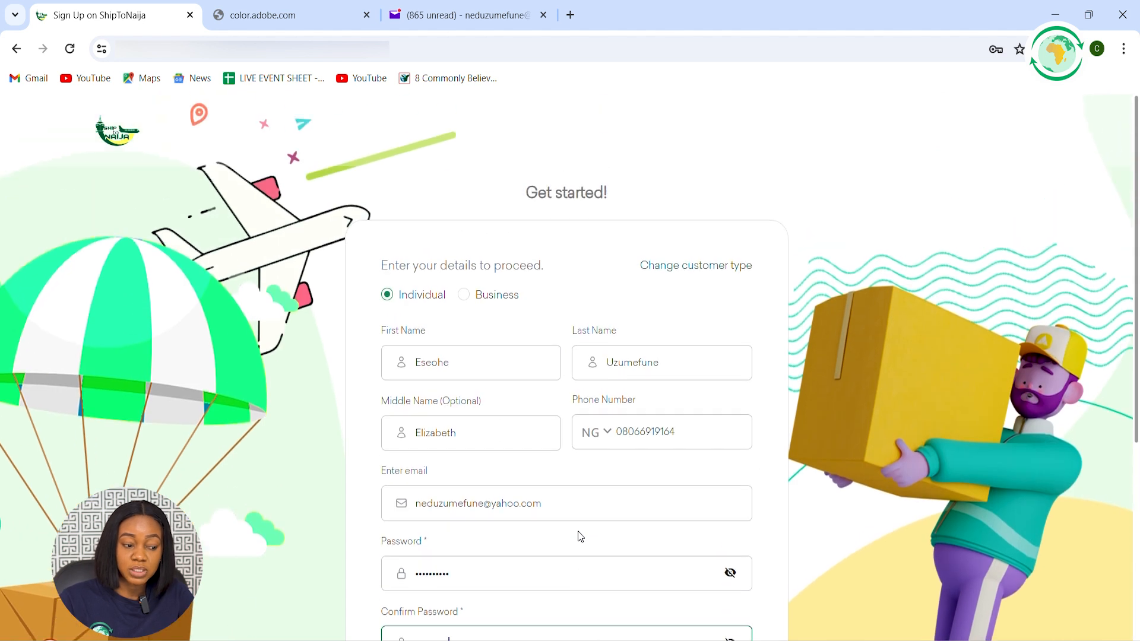
scroll(579, 536, "down", 1)
left_click(553, 569)
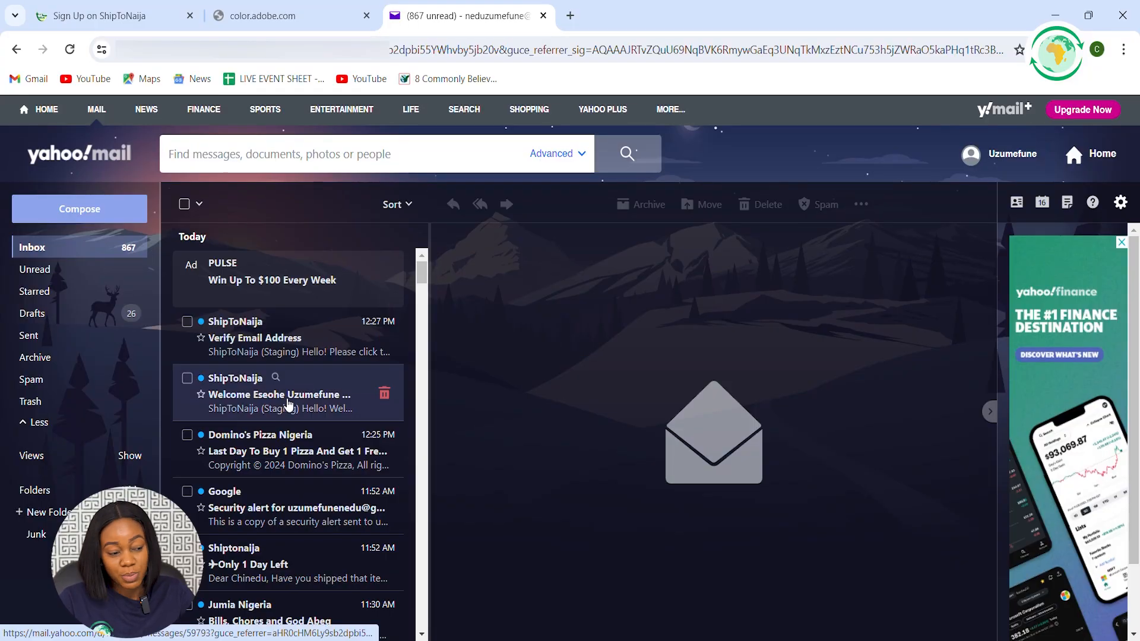
Open ShipToNaija's welcome email in the Yahoo Mail inbox and read its message
left_click(330, 402)
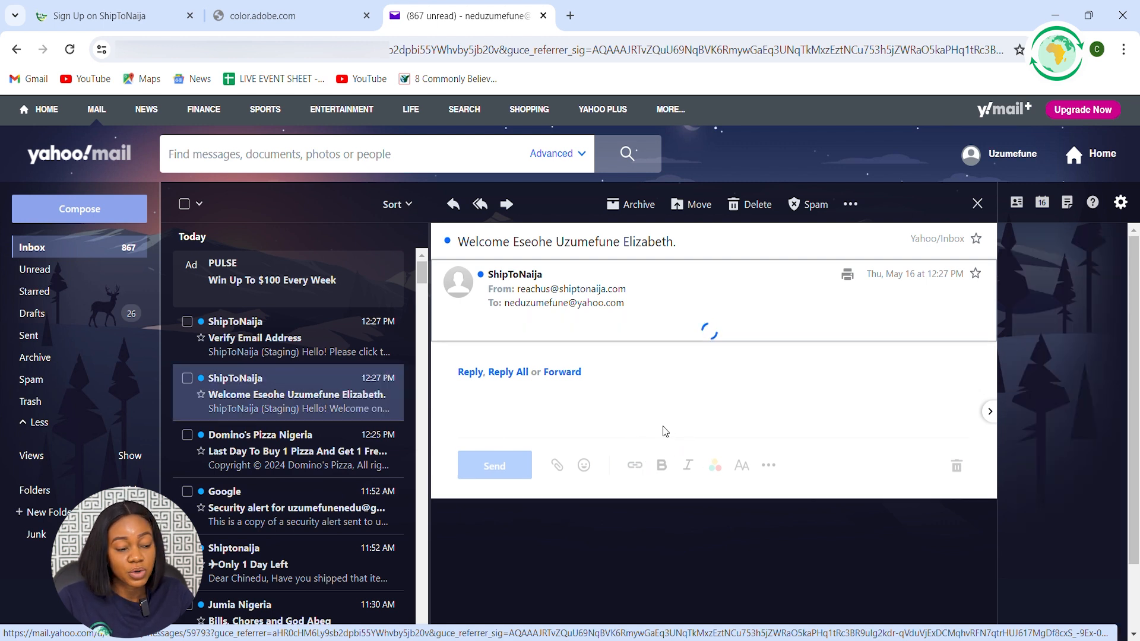
scroll(667, 427, "down", 1)
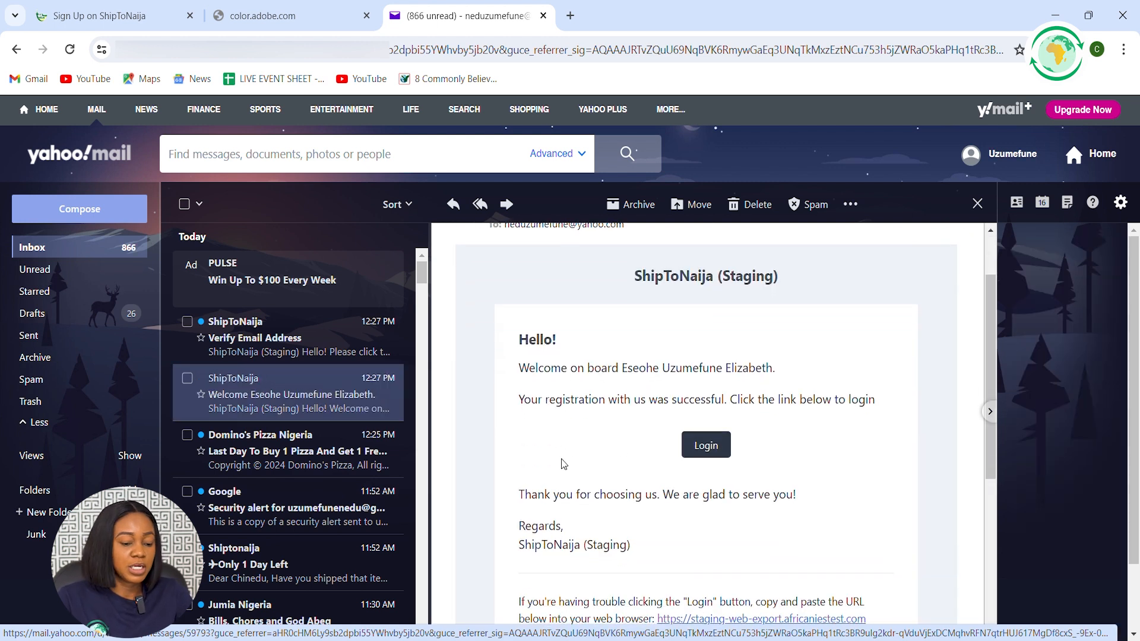
scroll(597, 463, "down", 1)
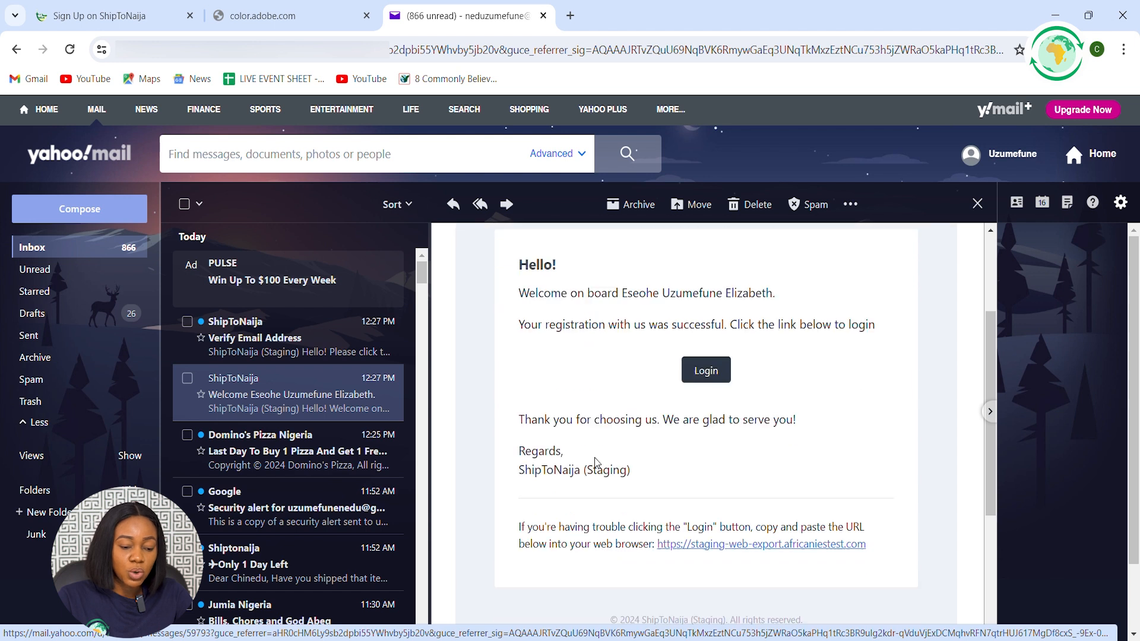
Open ShipToNaija's Verify Email Address message and verify the account's email address from it
left_click(263, 345)
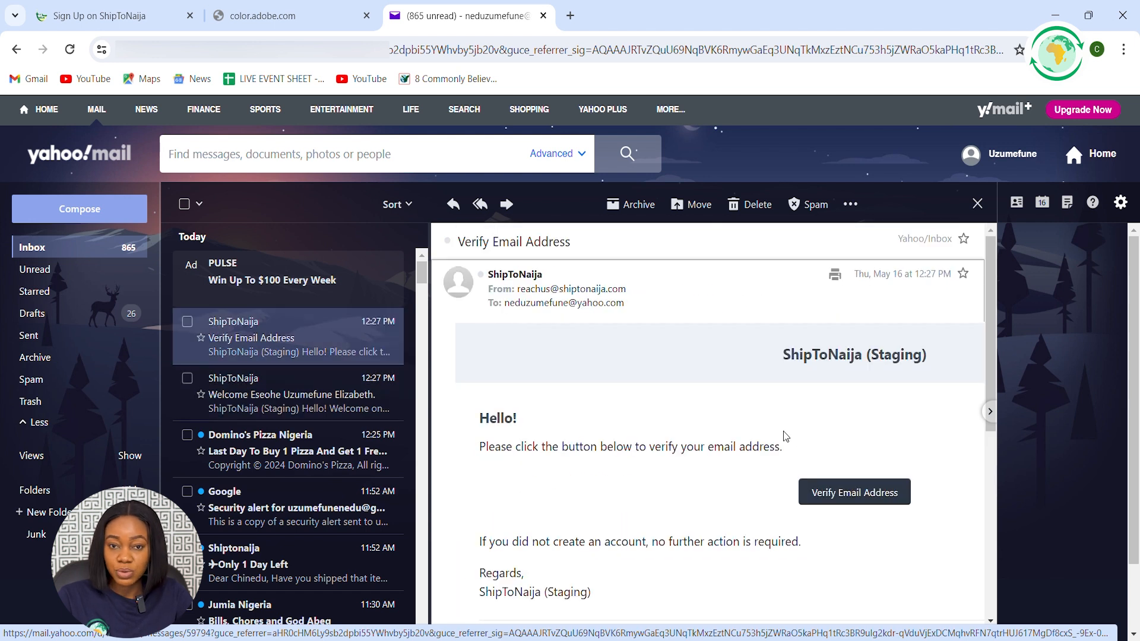
left_click(864, 497)
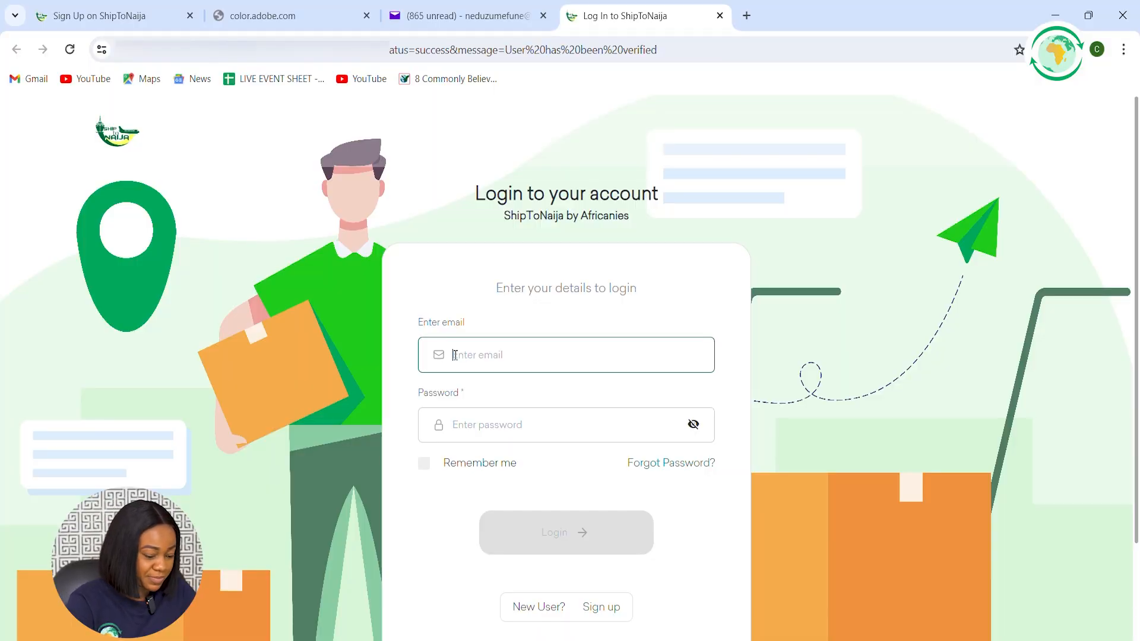
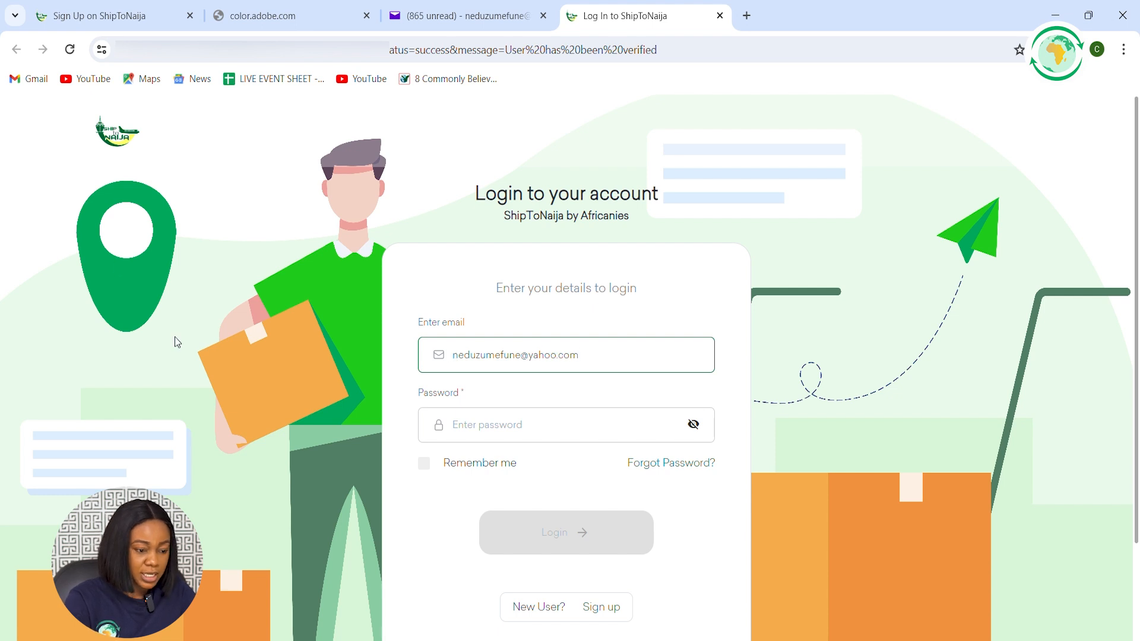
Log in to ShipToNaija with the account's email address and password
left_click(557, 423)
type("•")
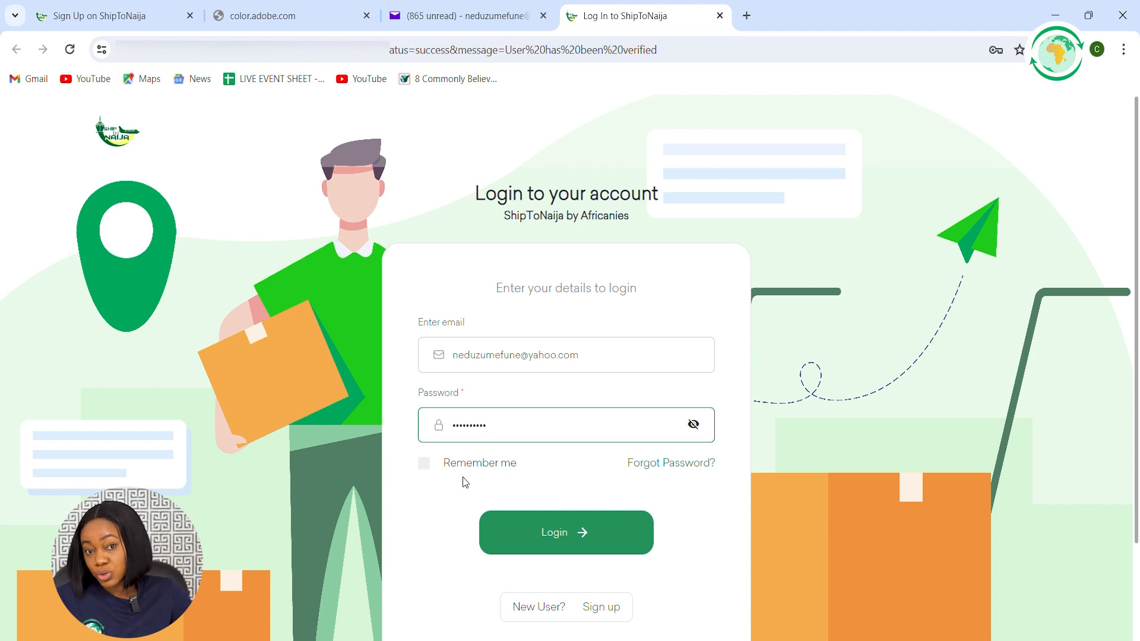
left_click(544, 546)
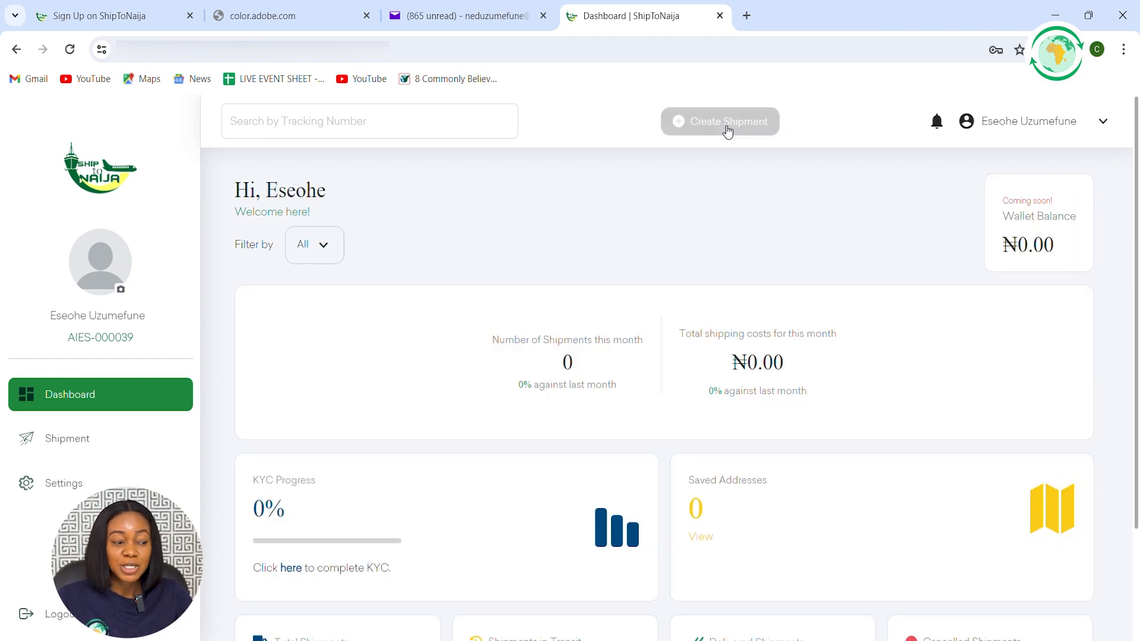
Create a new shipment and set the sender's full address by choosing the matching street suggestion
left_click(757, 134)
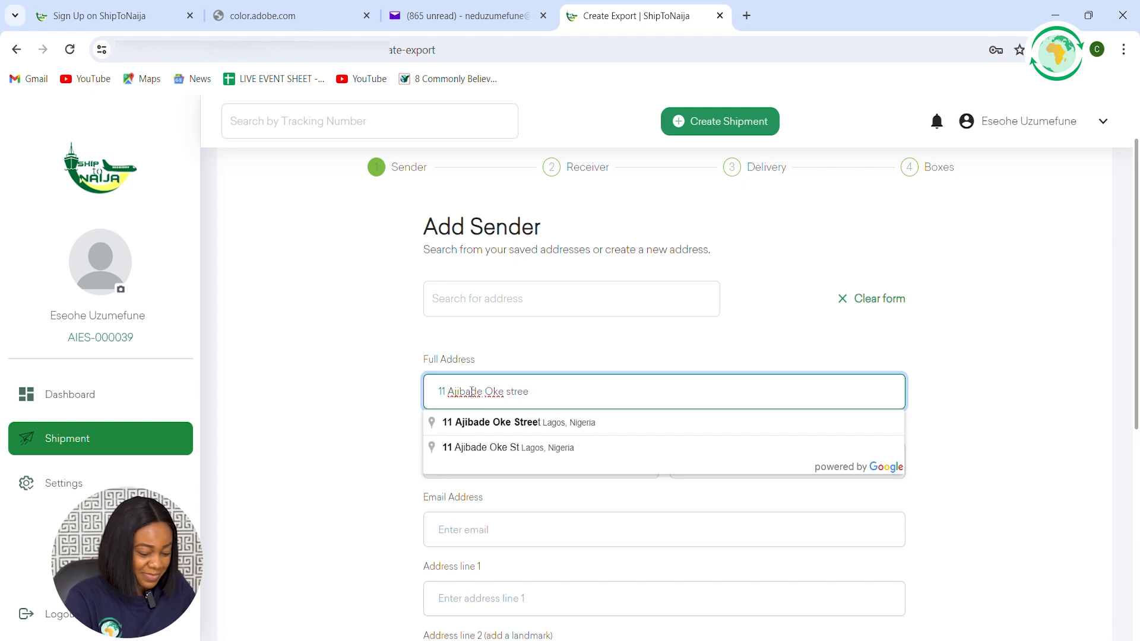
left_click(551, 426)
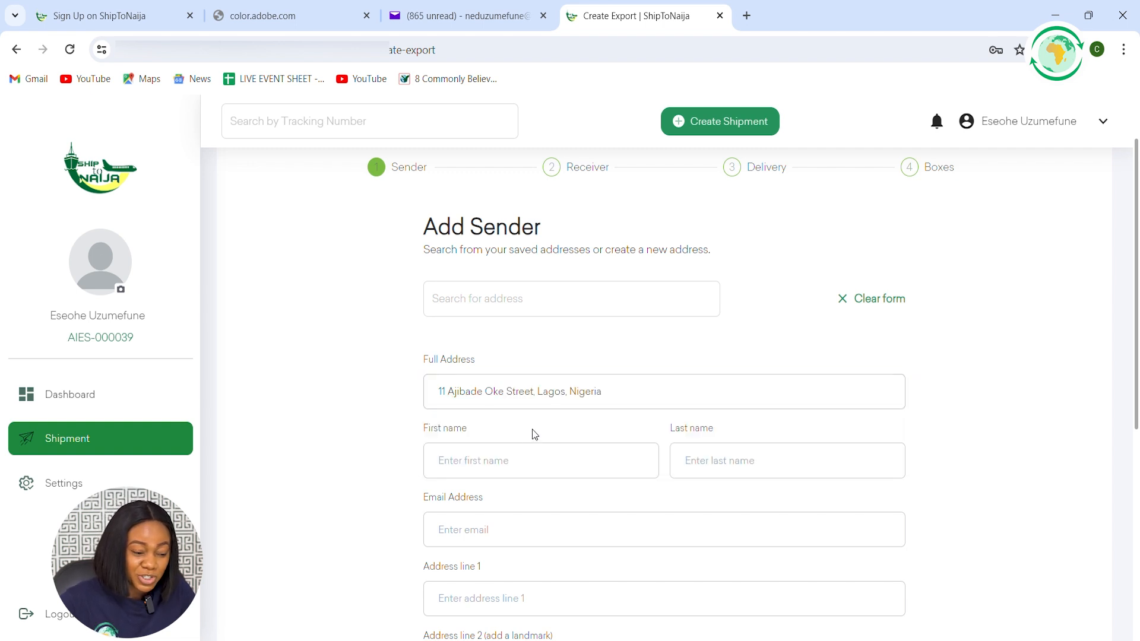
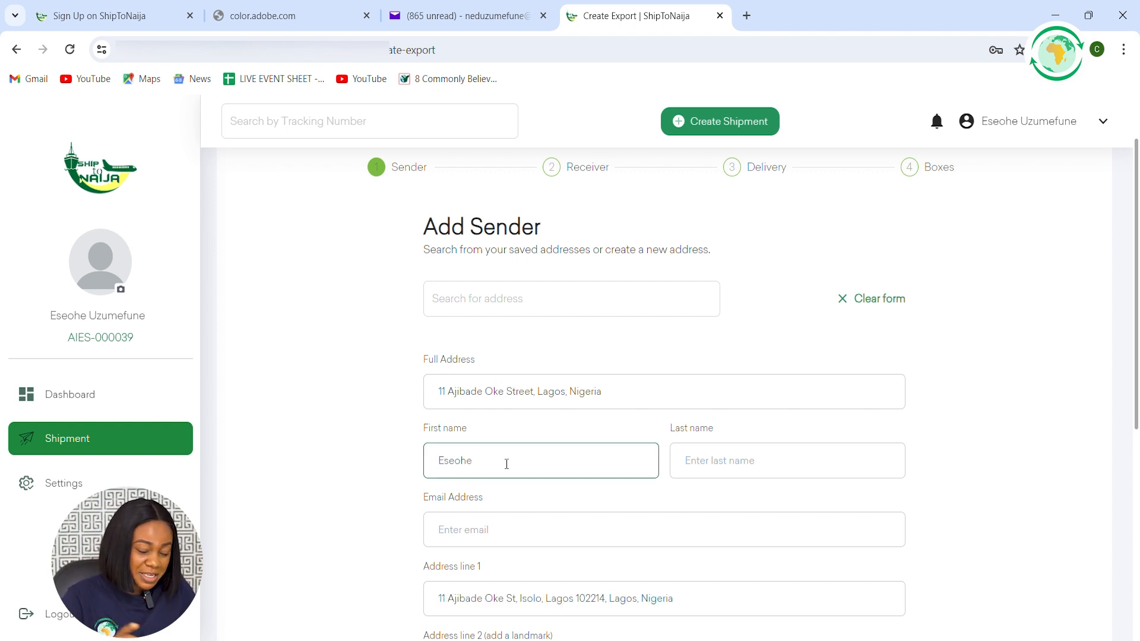
Enter the sender's first name, last name and email address in the Add Sender form
left_click(729, 458)
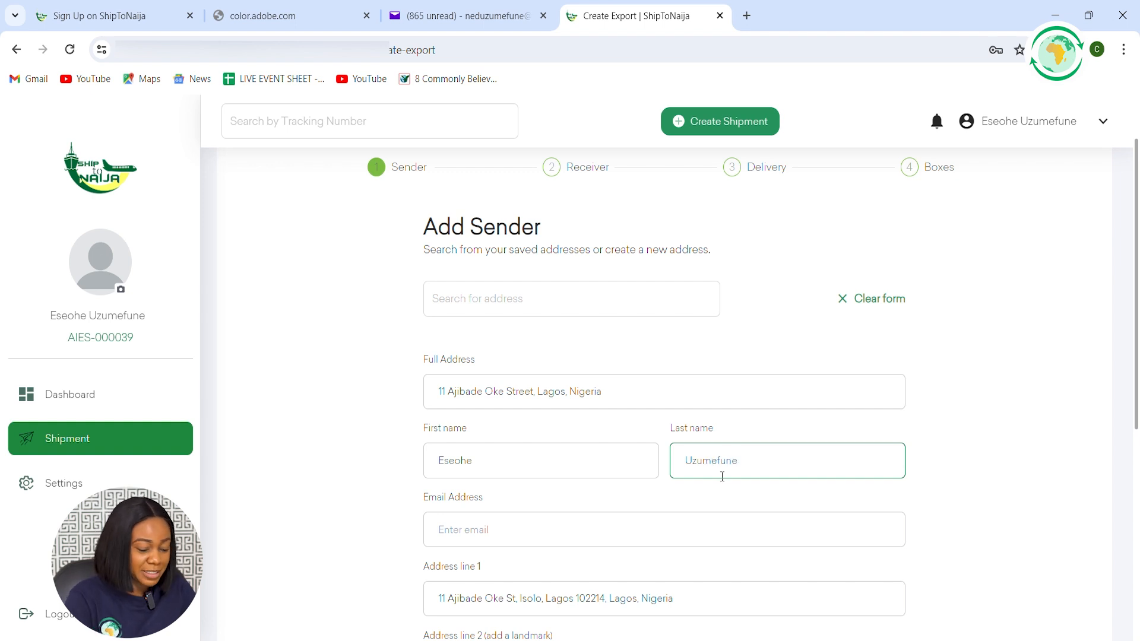
left_click(536, 529)
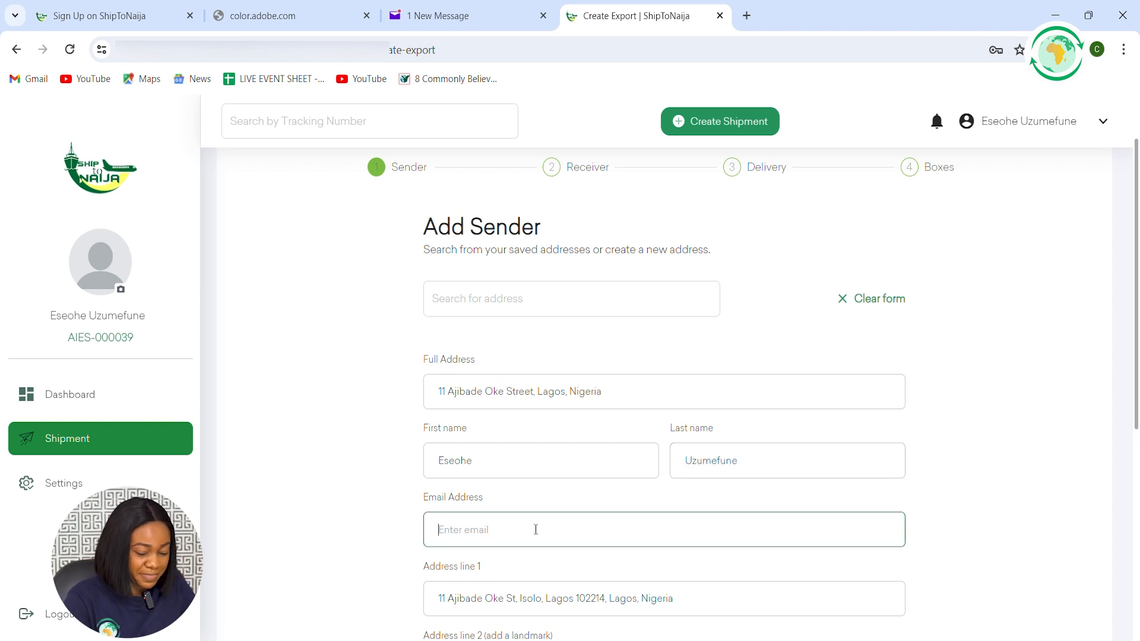
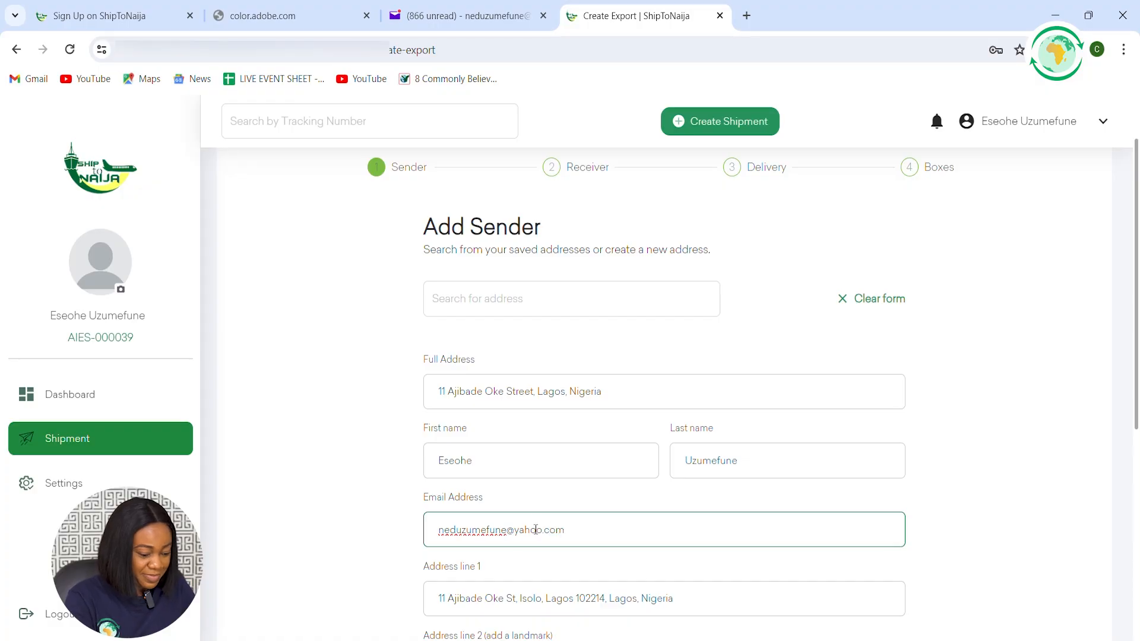
Enter a nearby landmark in address line 2 of the sender's details
scroll(536, 529, "down", 4)
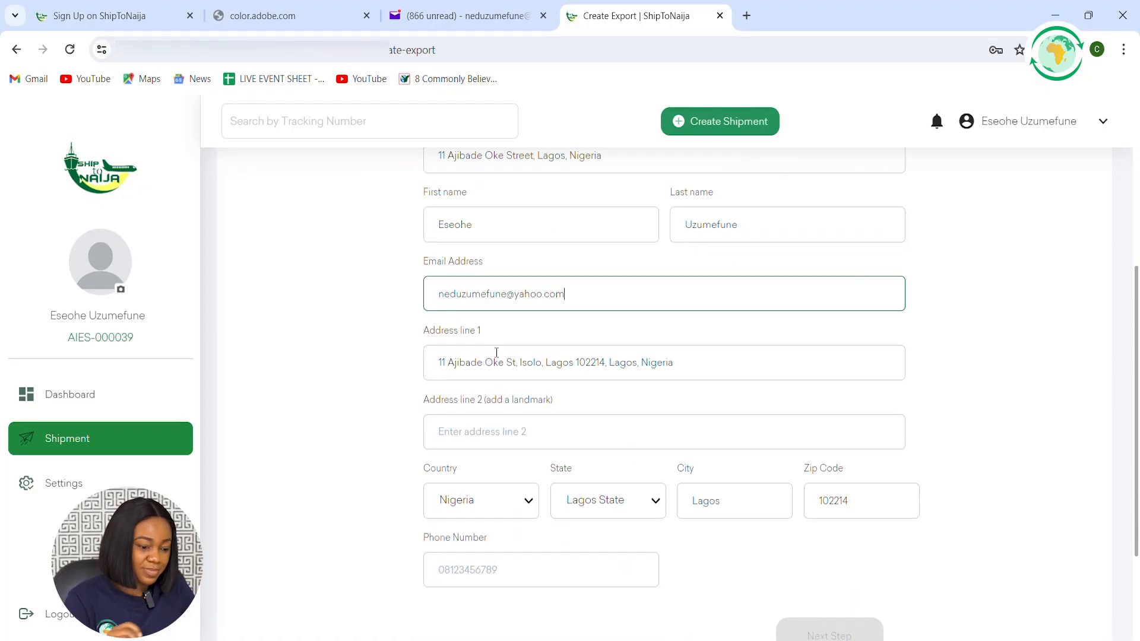
scroll(505, 342, "up", 1)
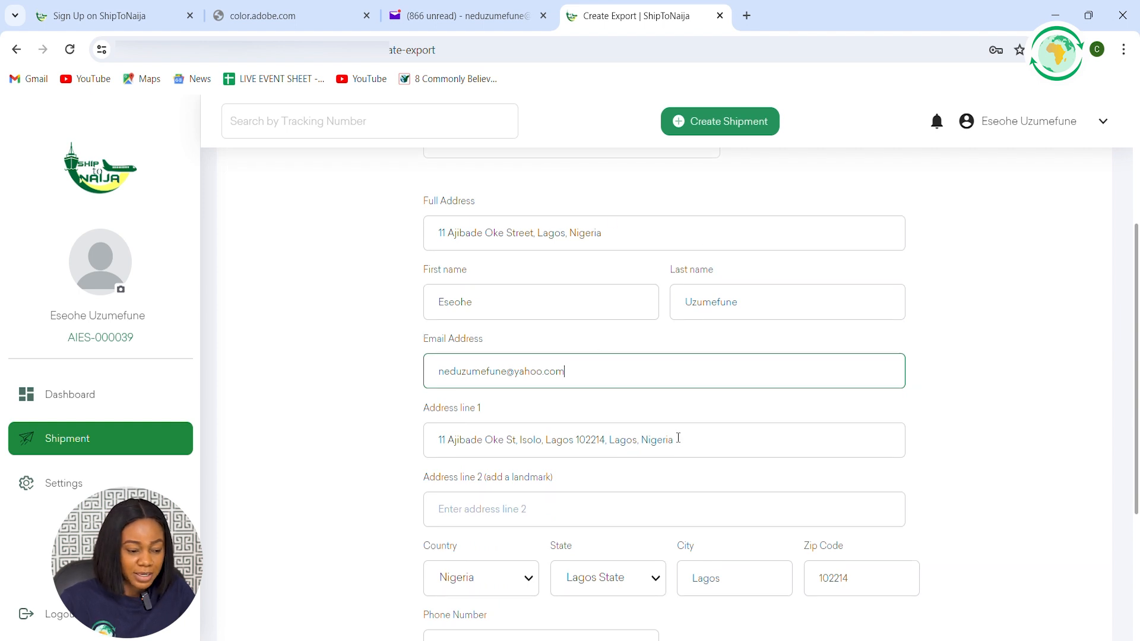
scroll(582, 425, "down", 1)
left_click(527, 431)
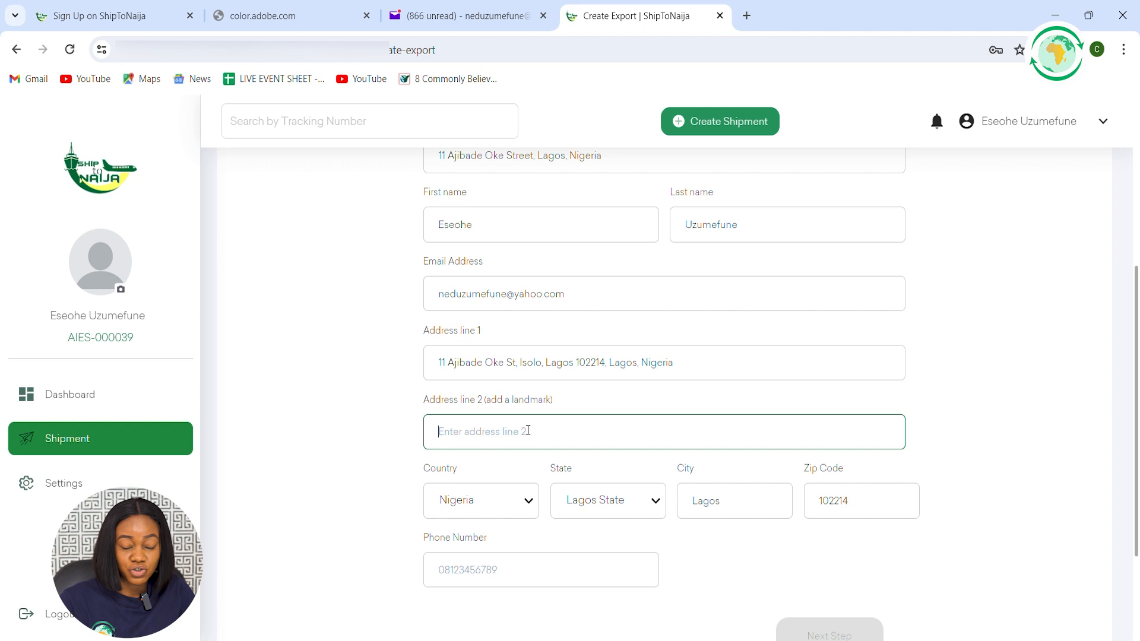
type("Alo")
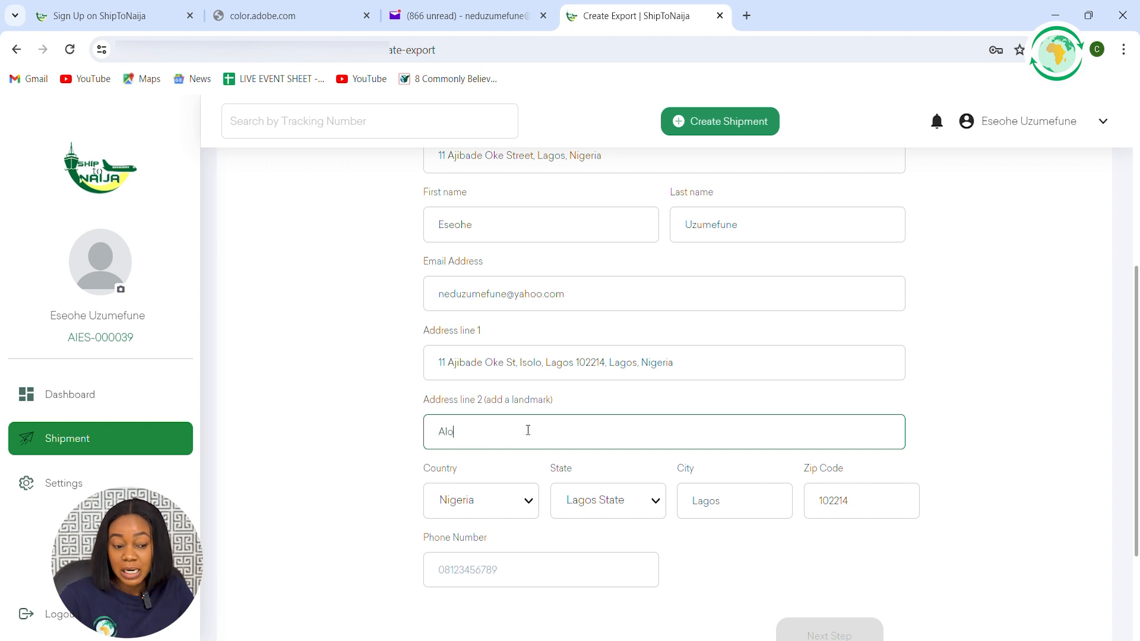
type("ng airpor")
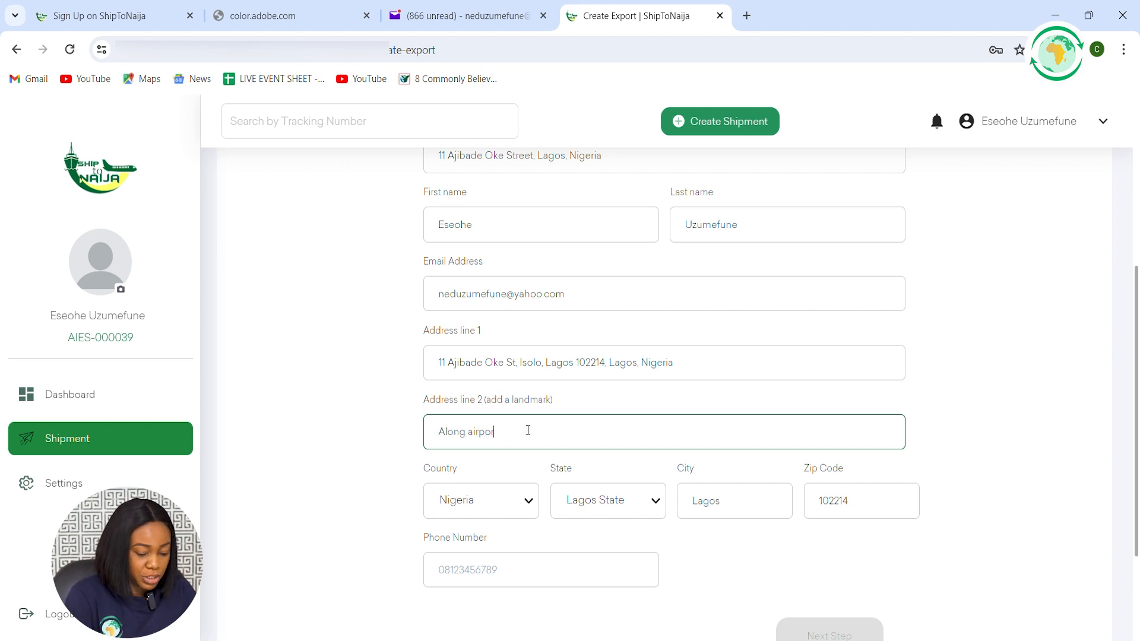
type("t")
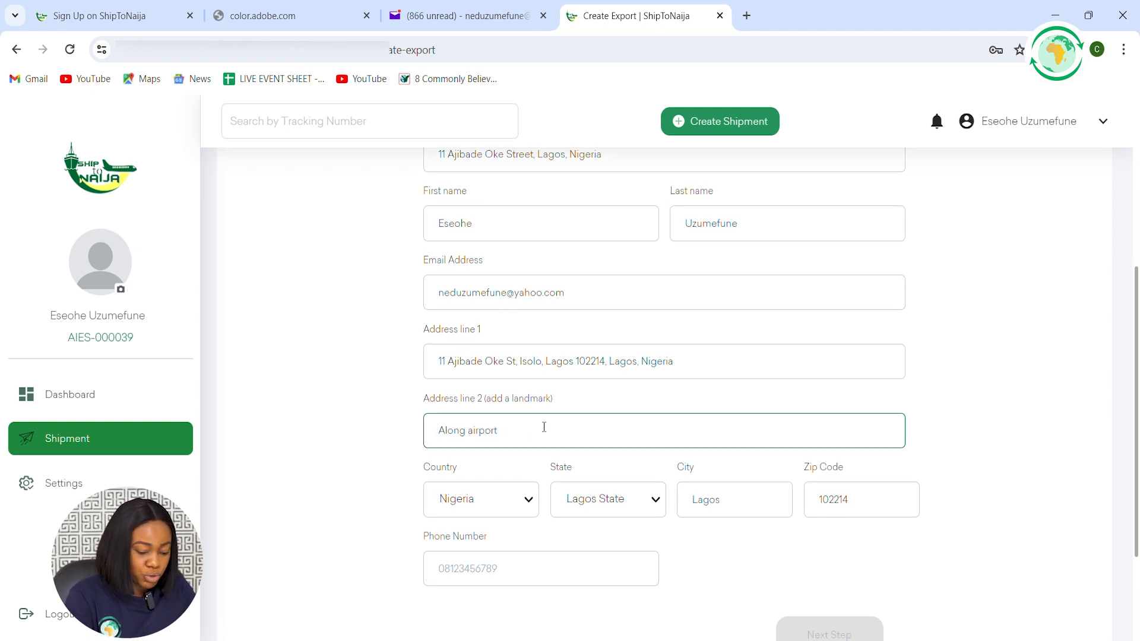
Enter the sender's phone number, review the completed sender form and proceed to the Receiver stage
scroll(542, 427, "down", 1)
left_click(530, 423)
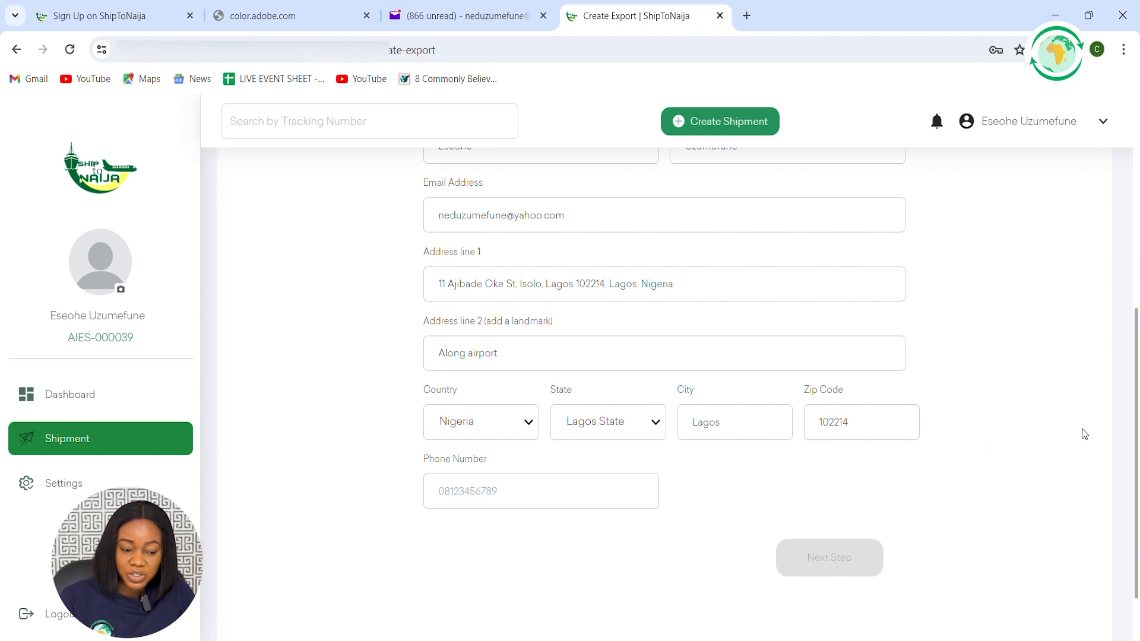
left_click(529, 485)
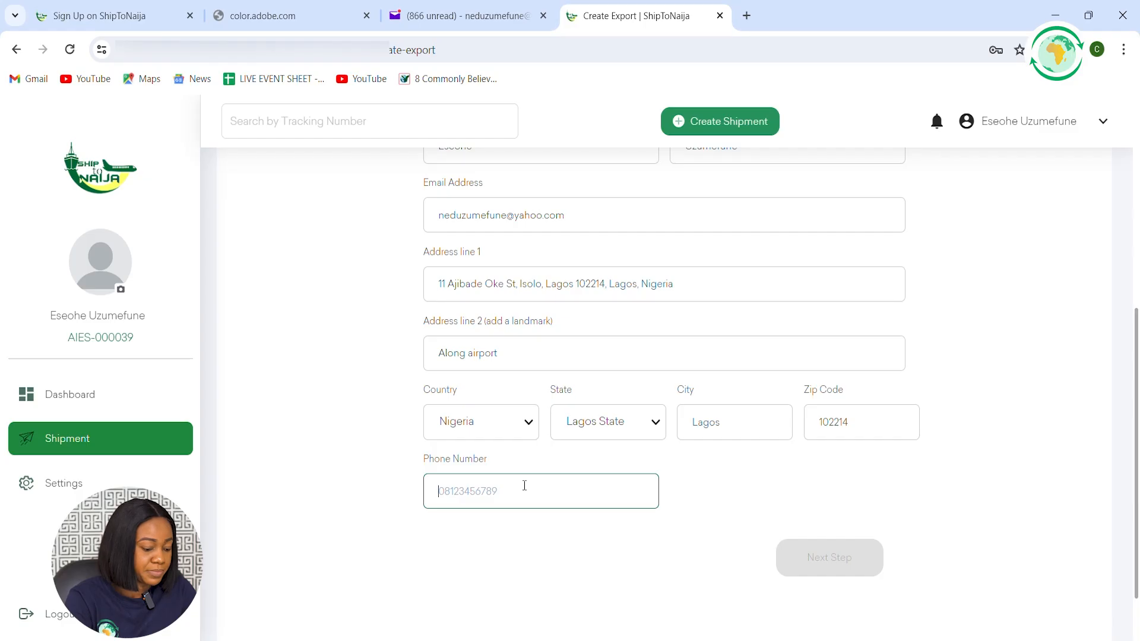
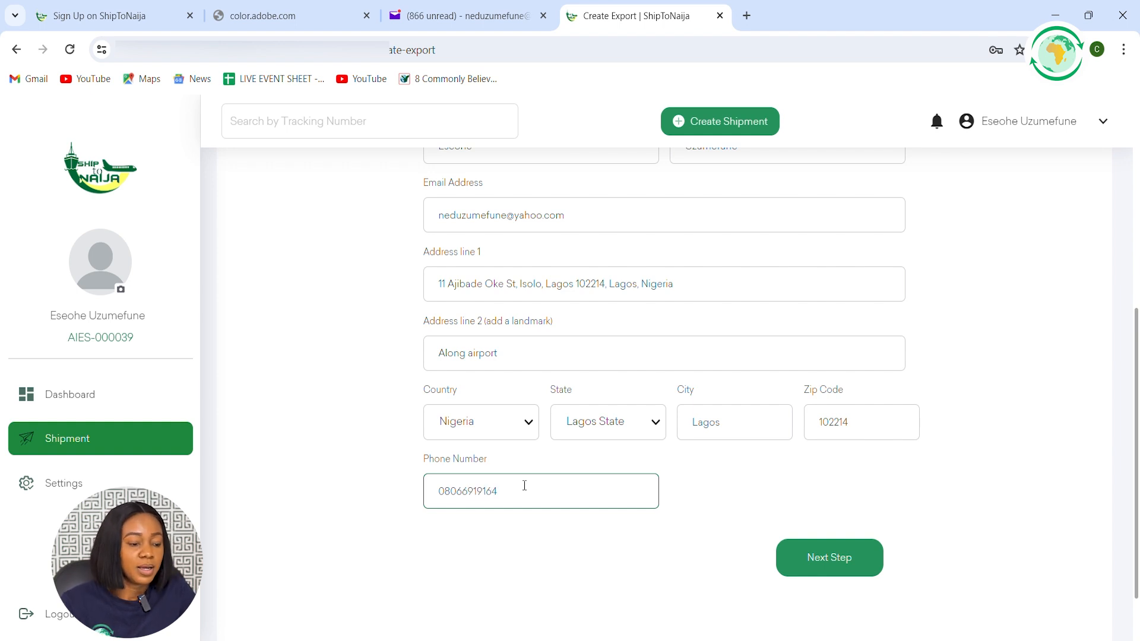
scroll(751, 402, "up", 4)
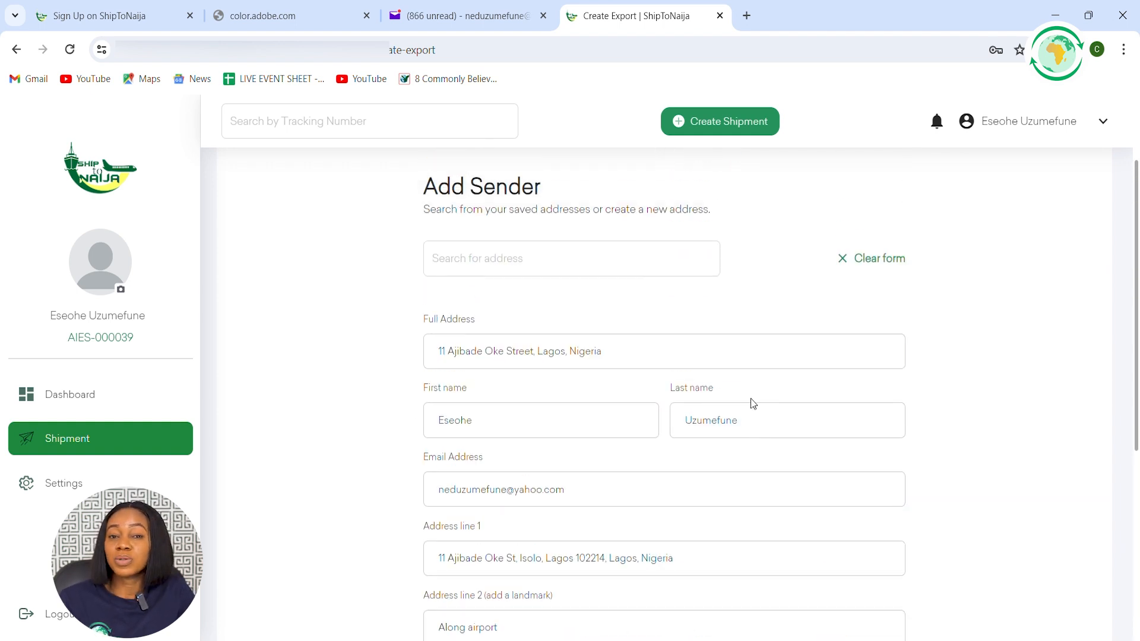
scroll(753, 404, "up", 2)
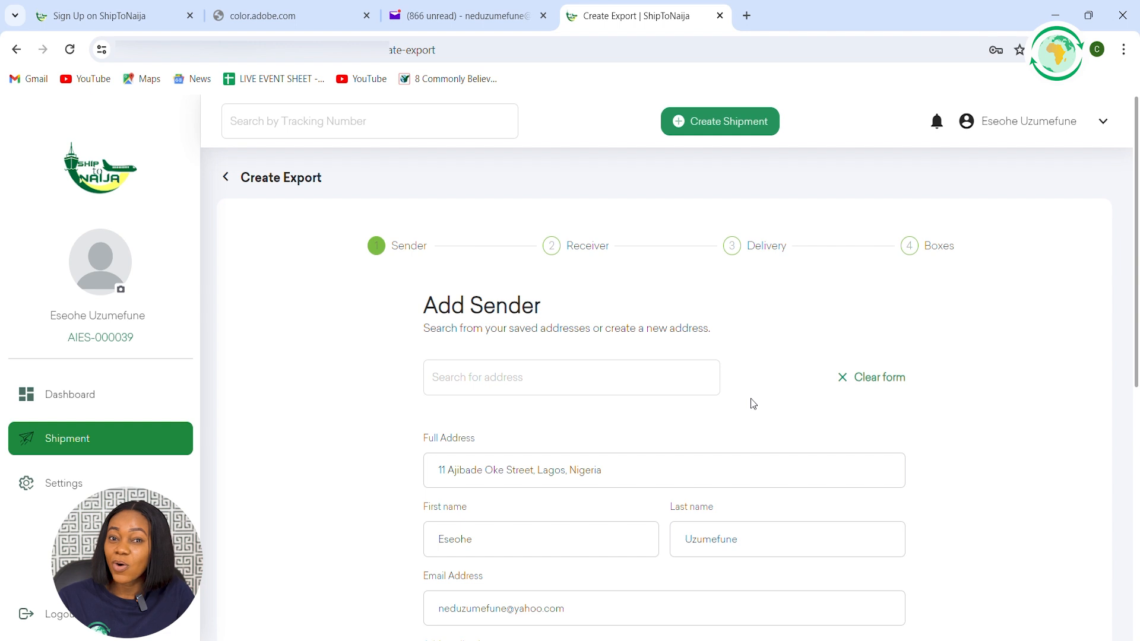
scroll(751, 403, "down", 3)
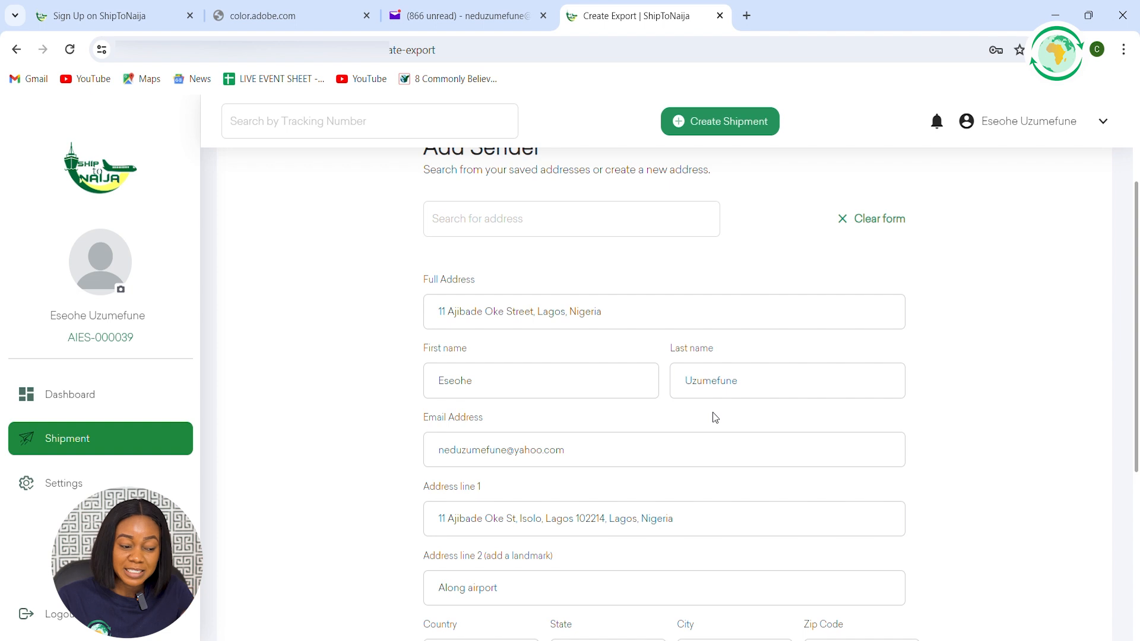
scroll(707, 412, "down", 1)
scroll(670, 408, "down", 2)
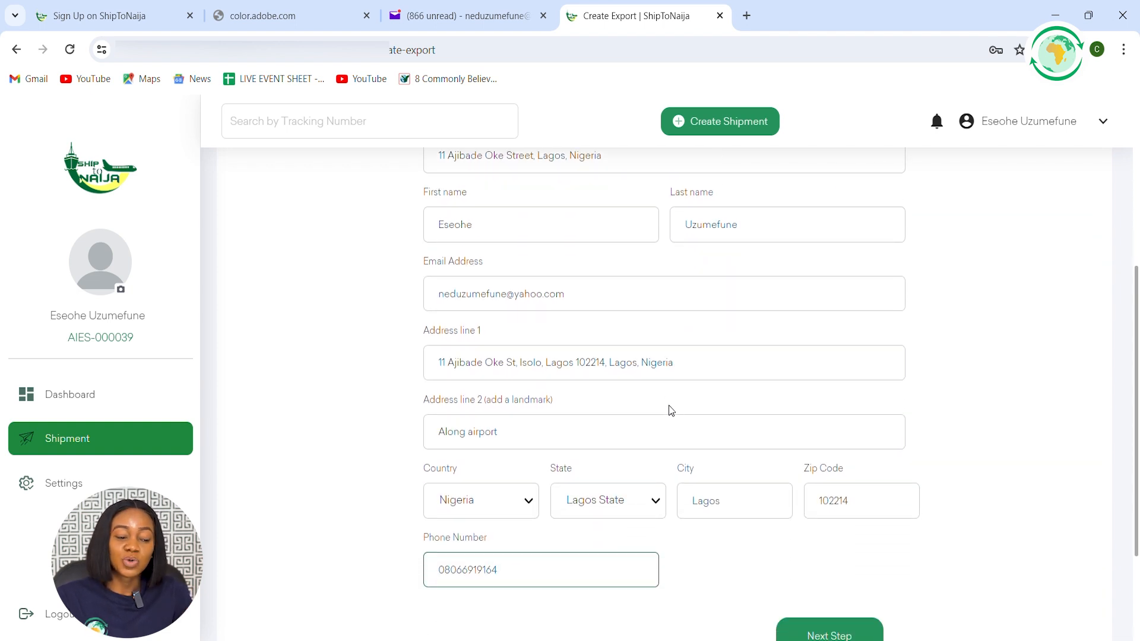
left_click(842, 563)
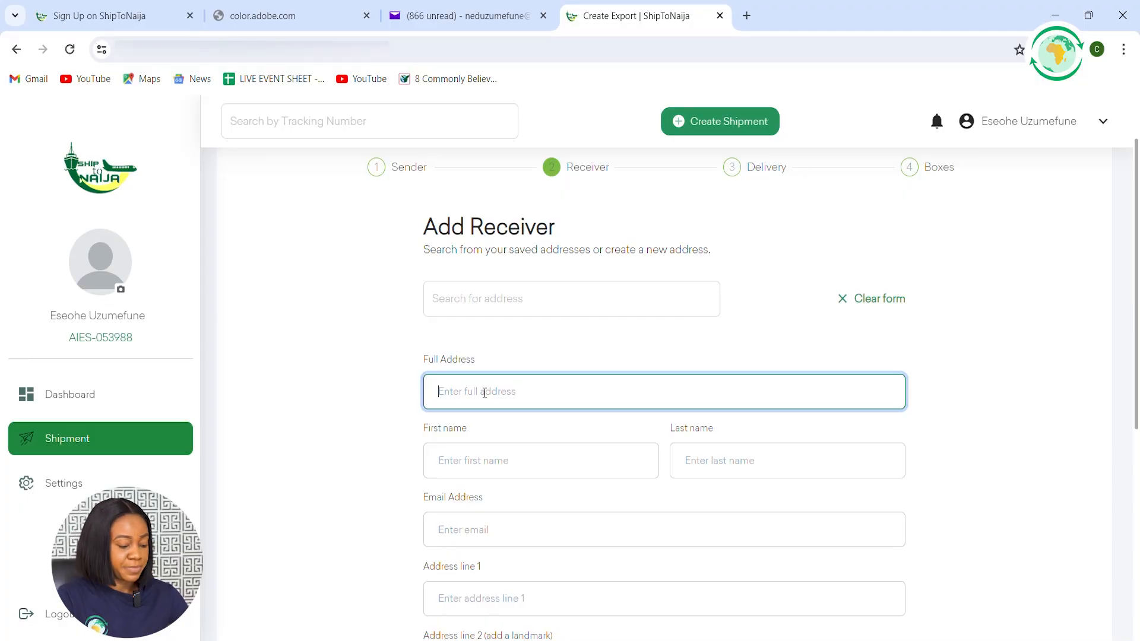
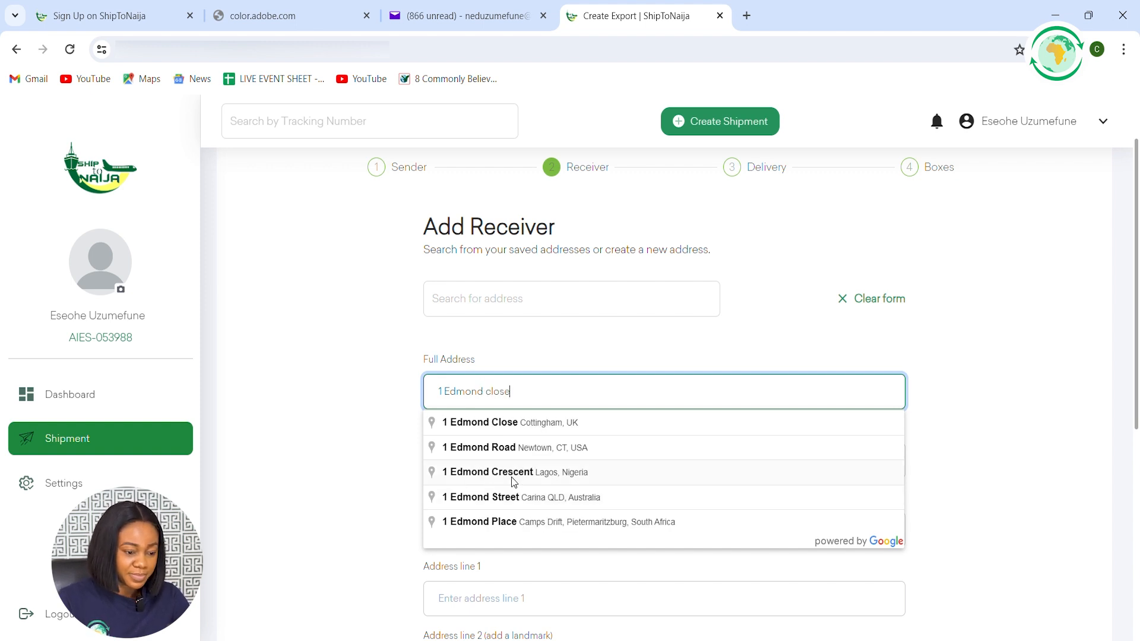
Set the receiver's full address by choosing the matching UK street suggestion
left_click(532, 429)
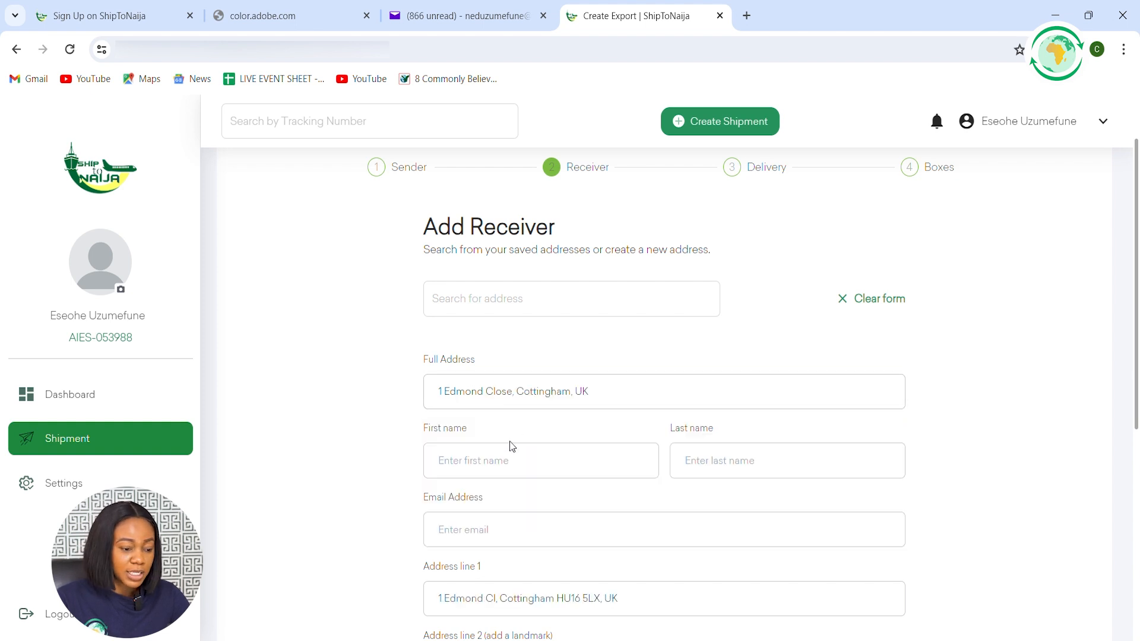
Enter the receiver's first name and last name in the Add Receiver form
left_click(492, 464)
left_click(718, 464)
Fill in the receiver's email address
left_click(579, 531)
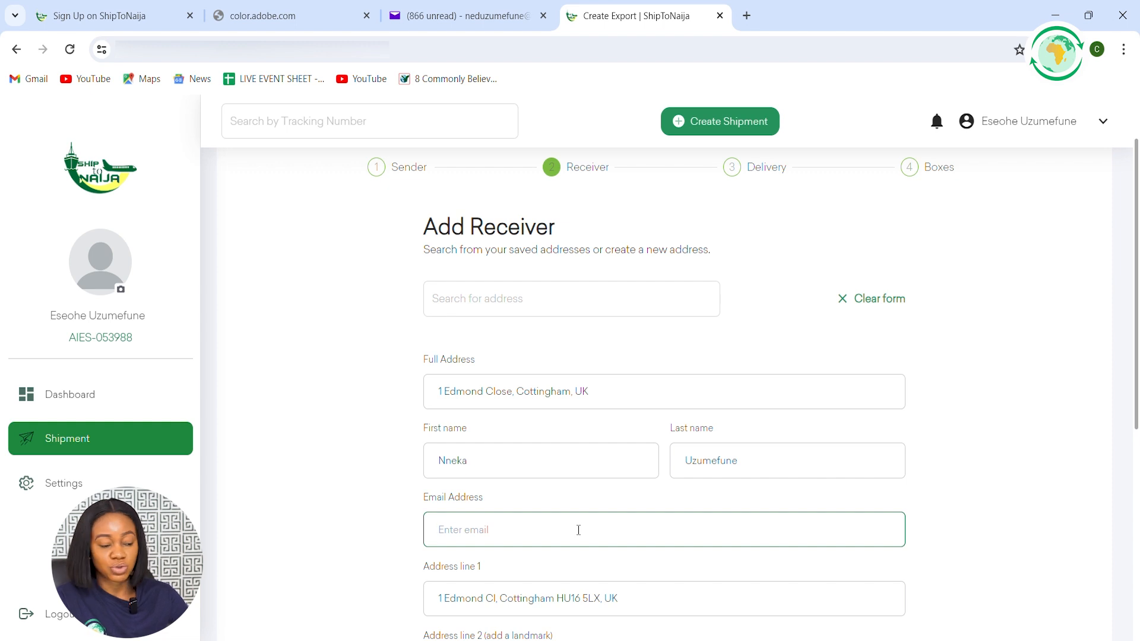
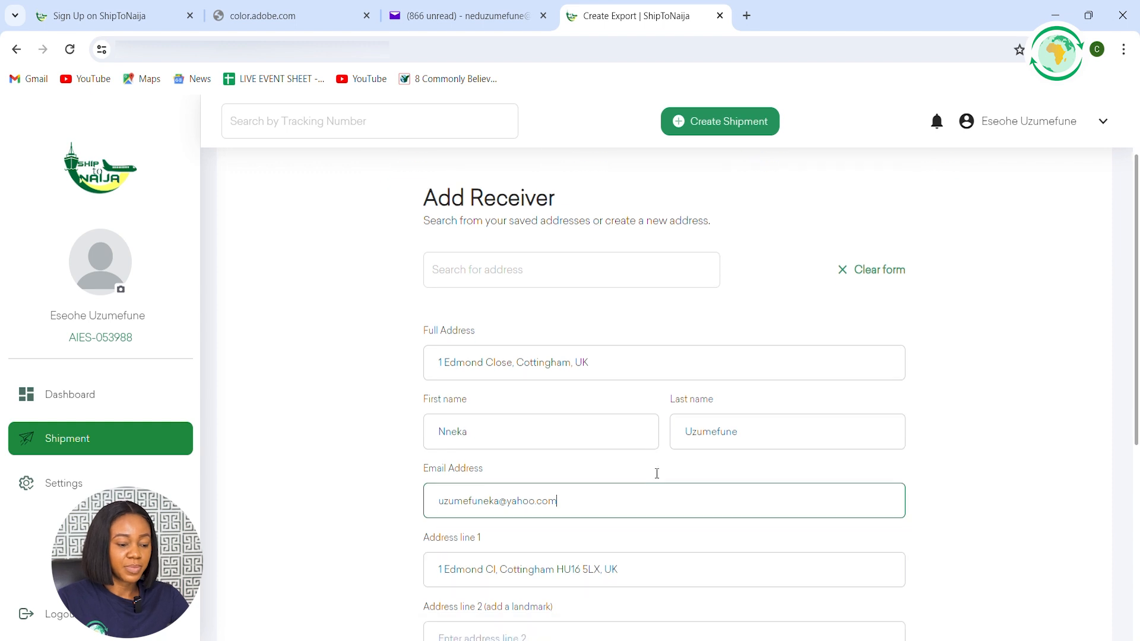
Fill in the receiver's address line 2 and city with the town's name
scroll(654, 469, "down", 3)
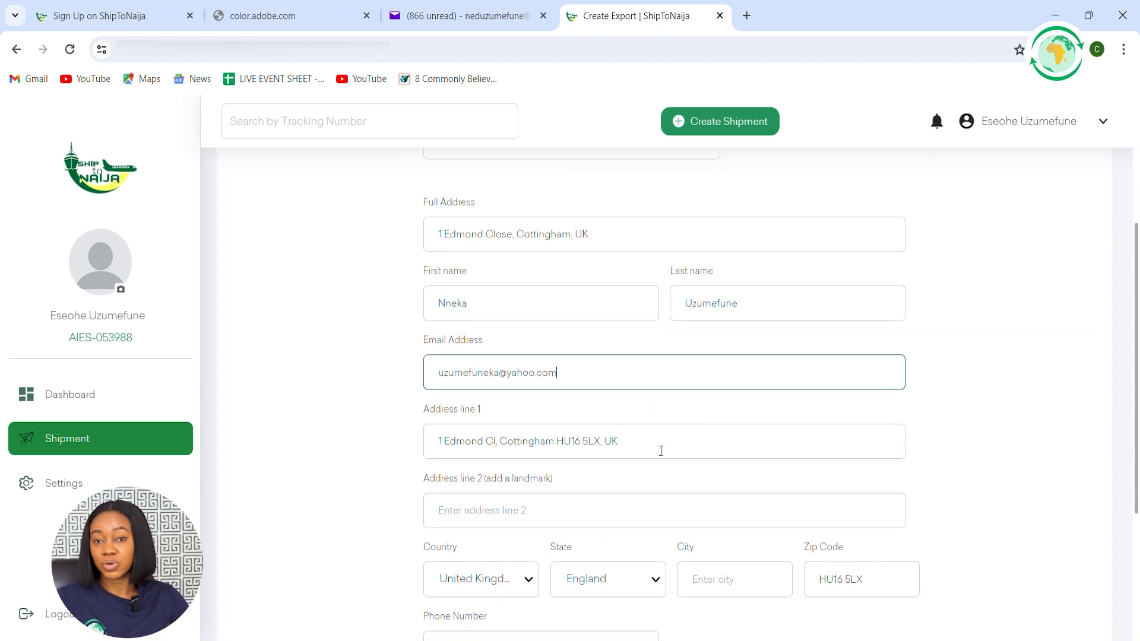
left_click(506, 511)
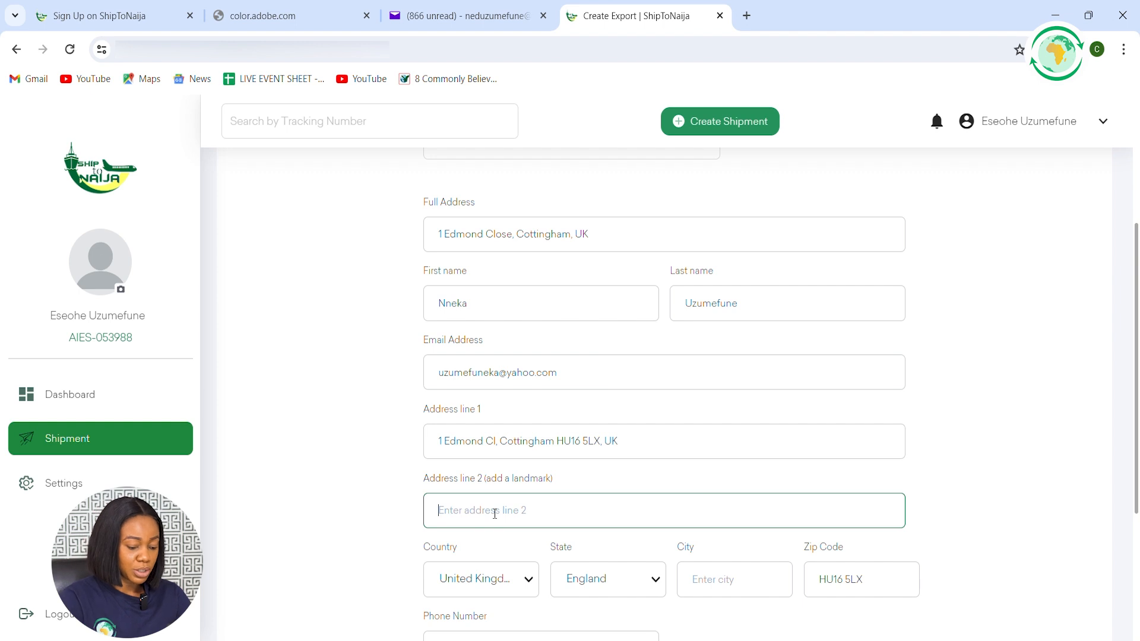
type("Cottingham")
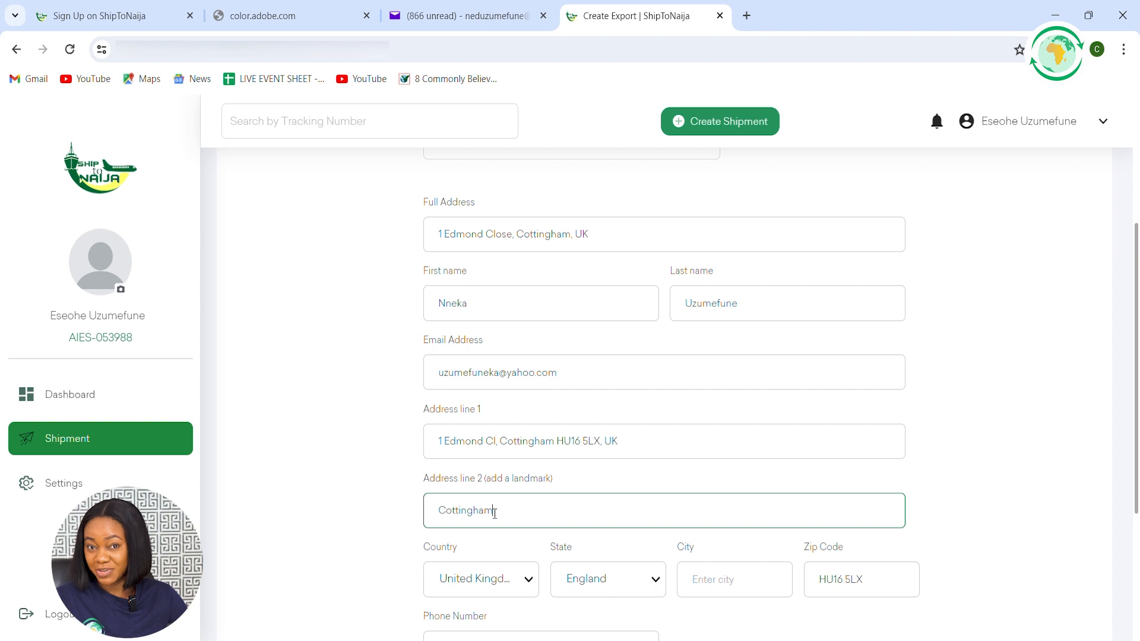
scroll(501, 511, "down", 1)
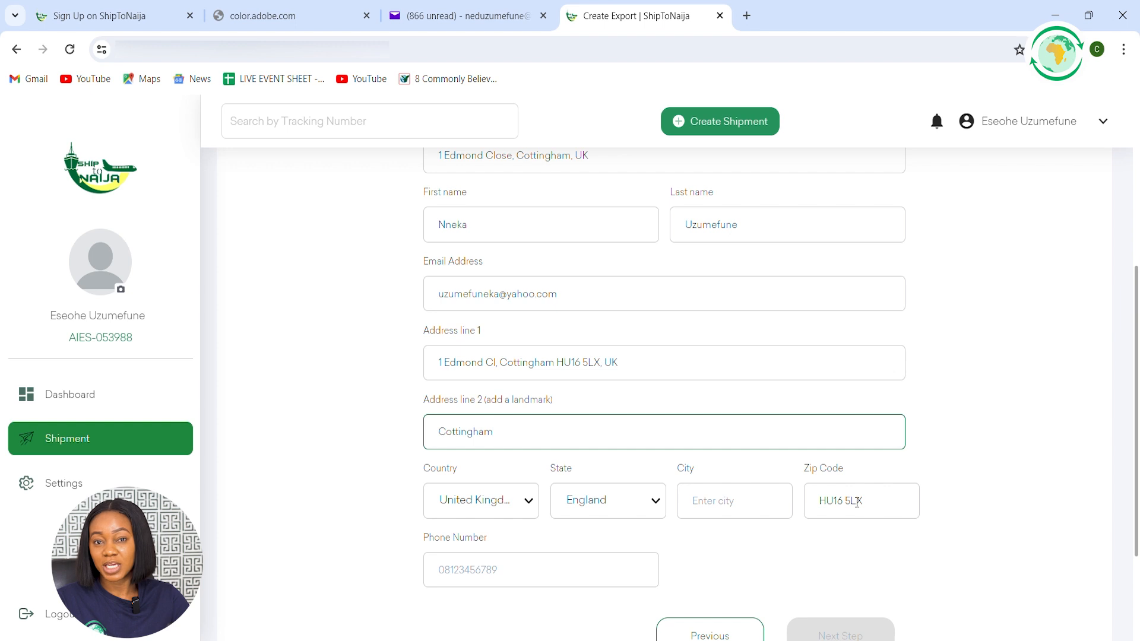
left_click(724, 501)
type("Cotti")
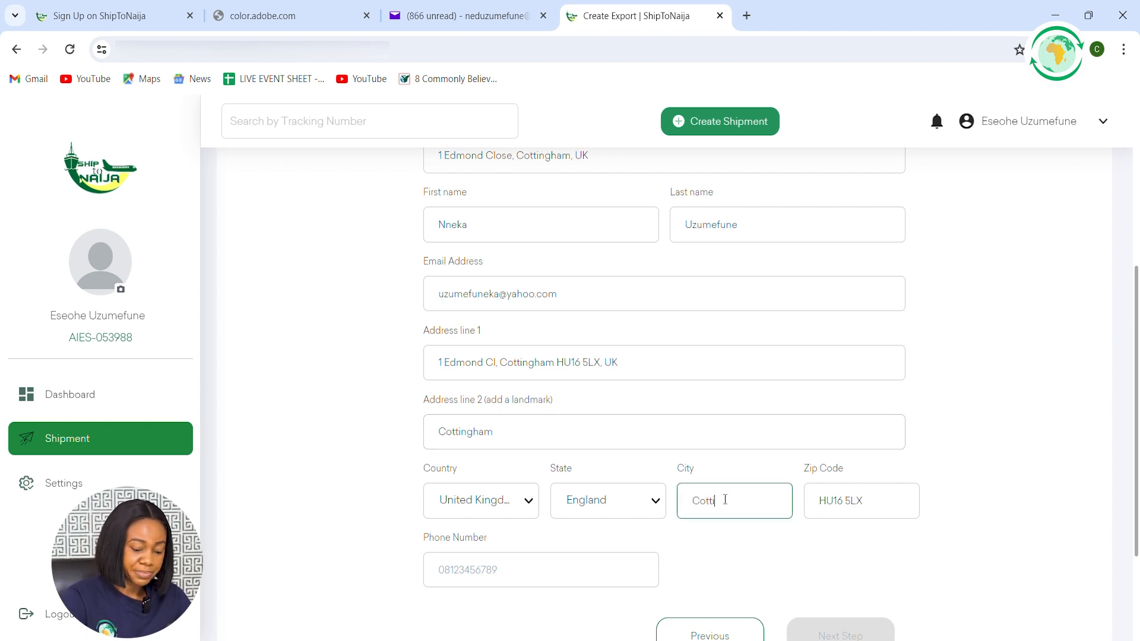
type("gham")
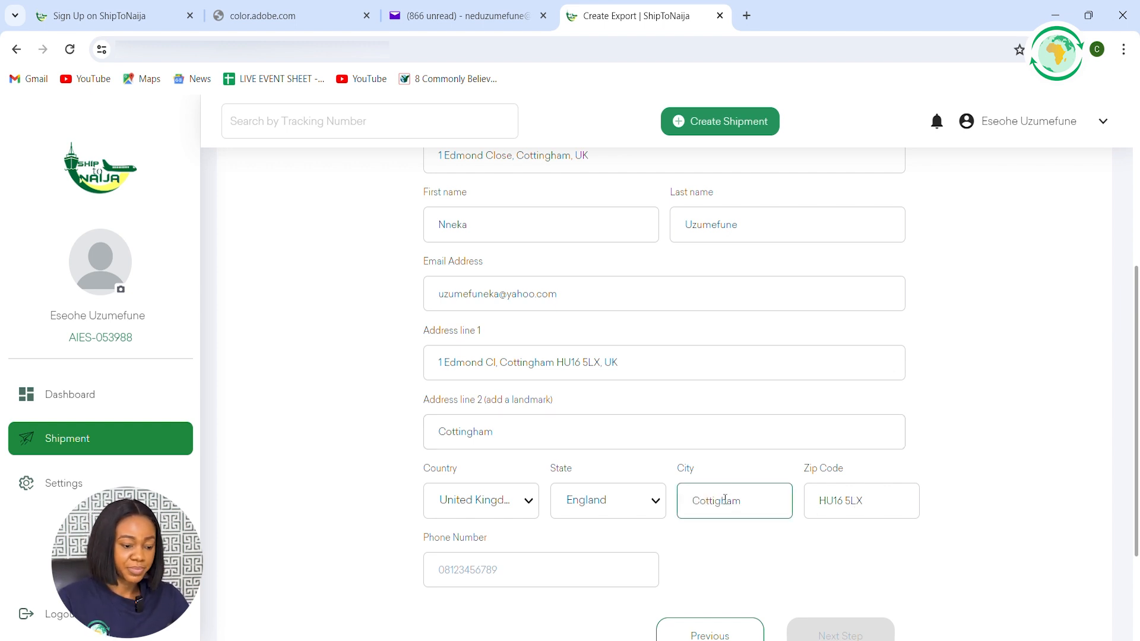
Enter the receiver's phone number with the +44 country code
scroll(718, 475, "down", 1)
left_click(484, 492)
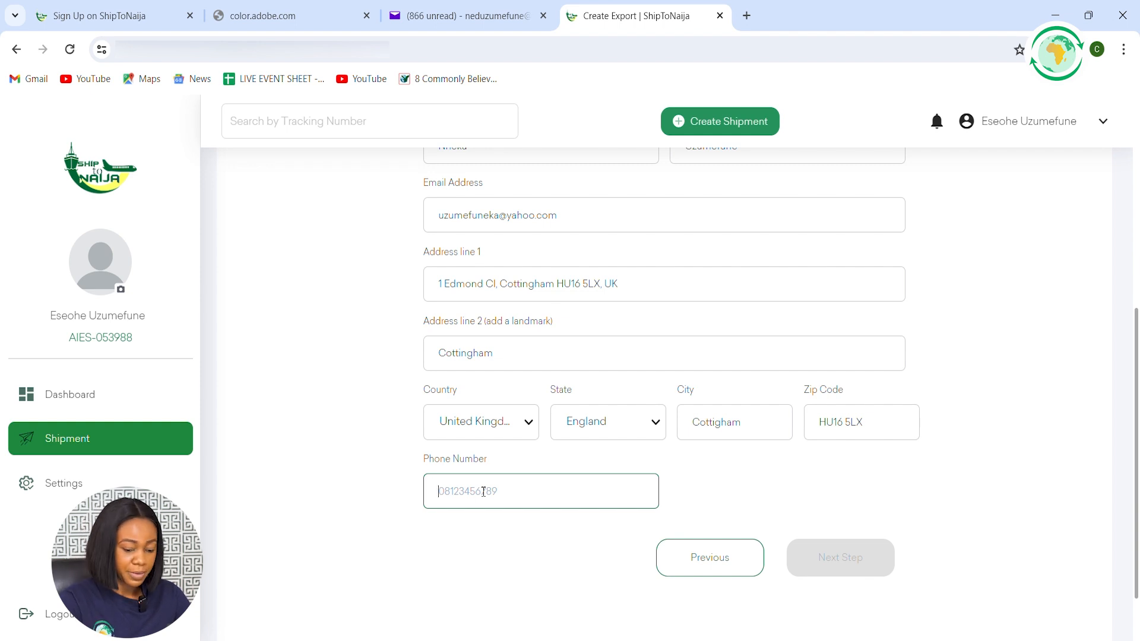
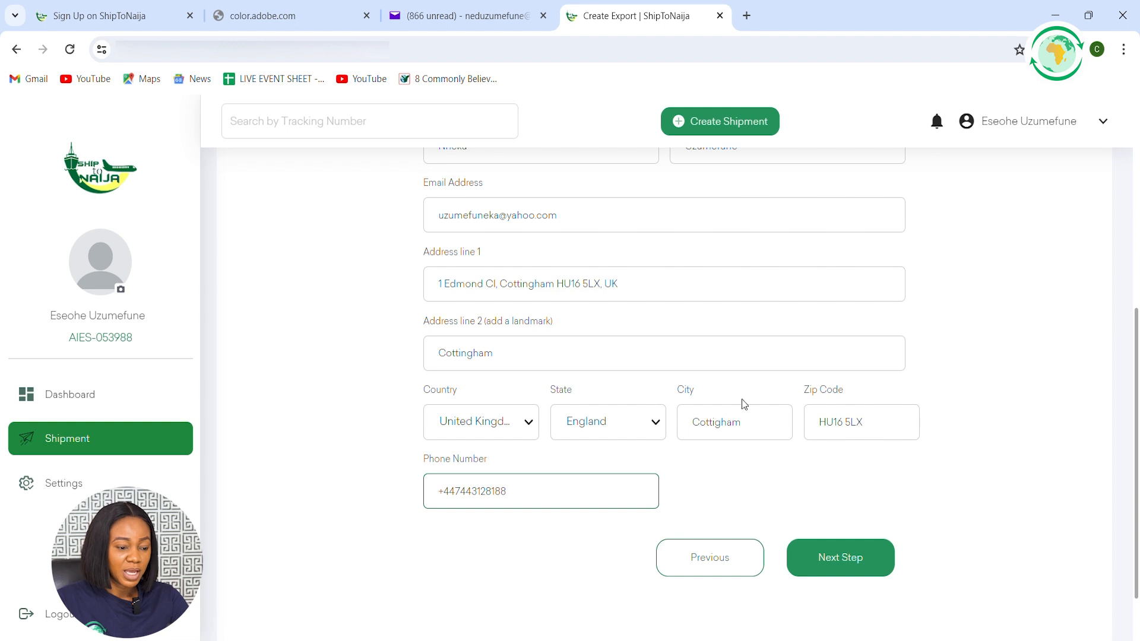
Review the receiver's details and submit the Add Receiver form
scroll(744, 400, "up", 3)
scroll(746, 394, "up", 4)
scroll(746, 400, "down", 4)
scroll(746, 402, "down", 1)
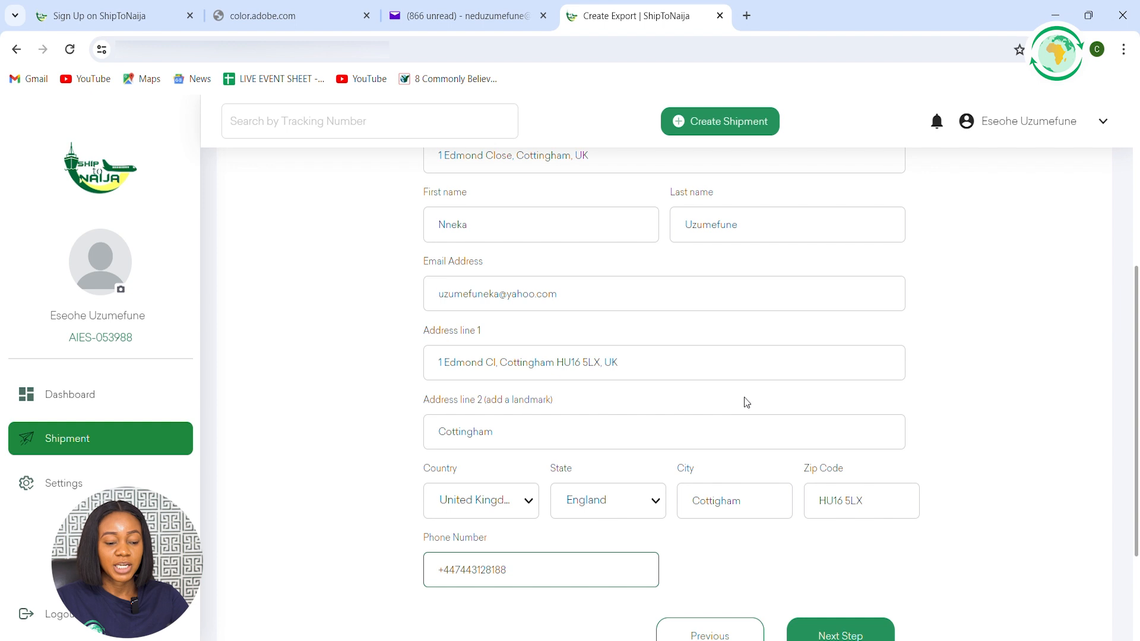
scroll(747, 402, "down", 1)
left_click(864, 568)
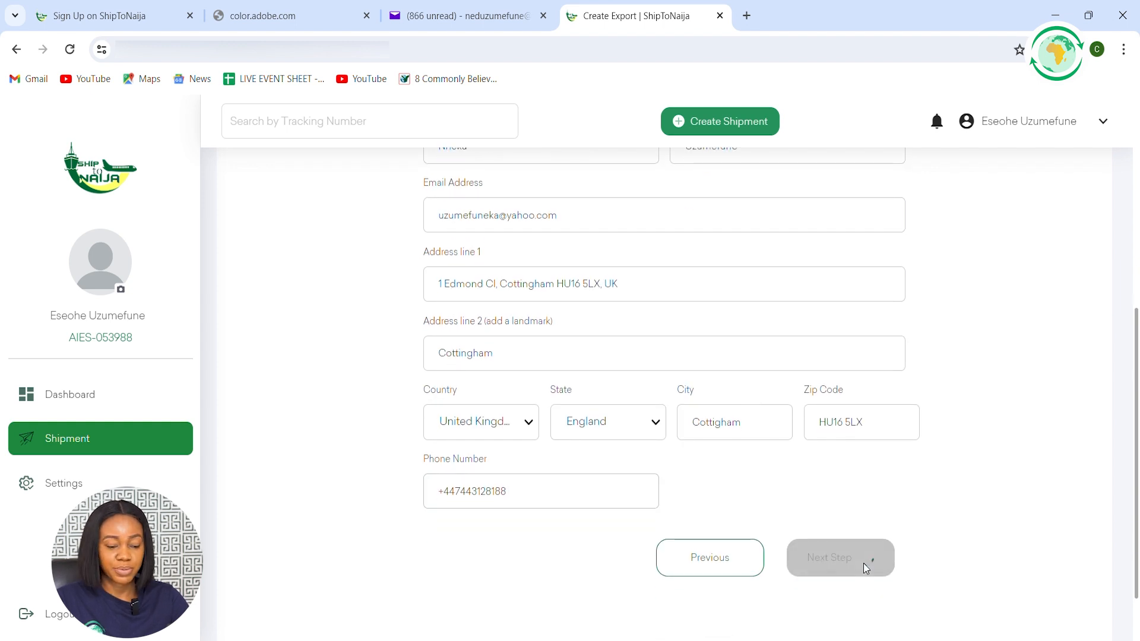
Correct the spelling of the receiver's city by adding the missing "n" and submit the receiver form again
left_click(715, 423)
type("n")
left_click(811, 564)
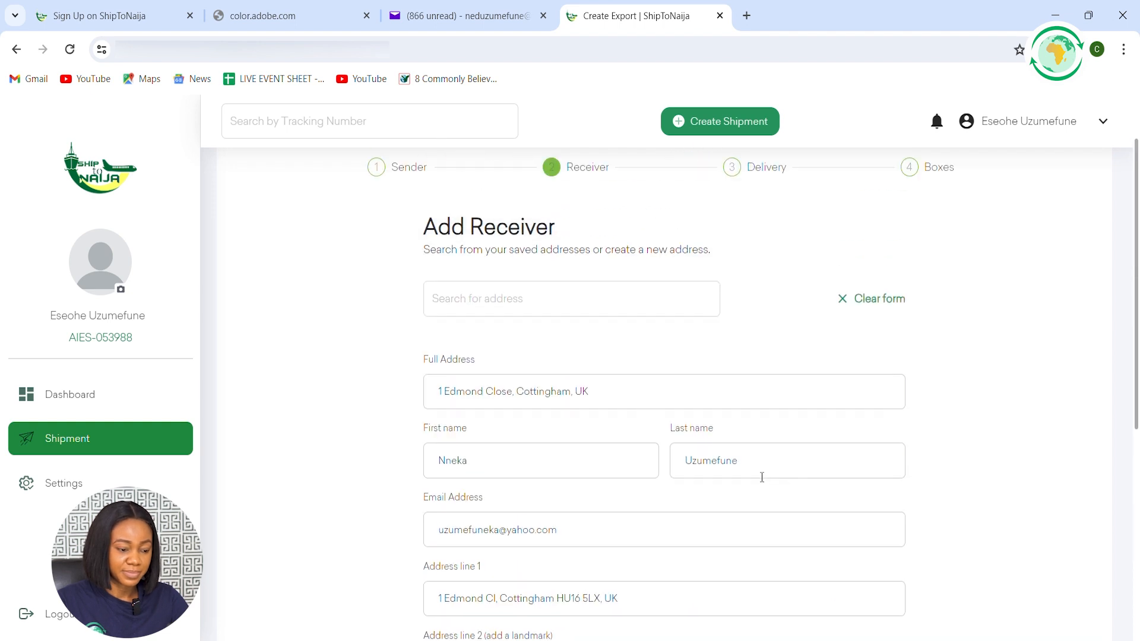
scroll(762, 477, "down", 5)
left_click(861, 569)
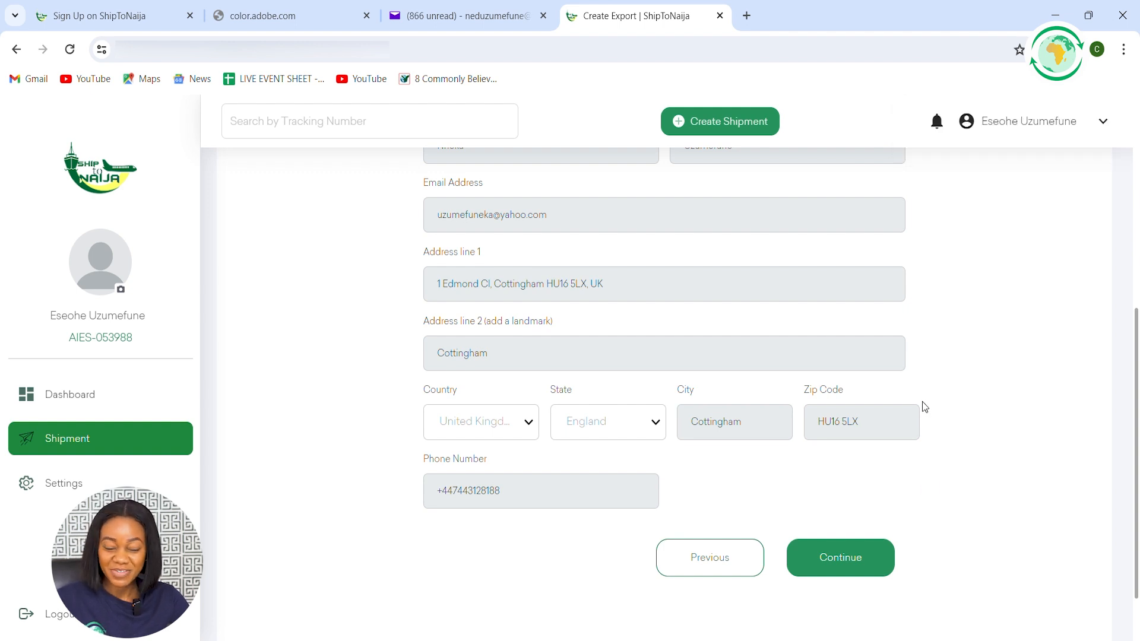
Check the saved receiver's details and continue to the delivery information
scroll(612, 388, "up", 5)
scroll(626, 402, "down", 5)
left_click(842, 559)
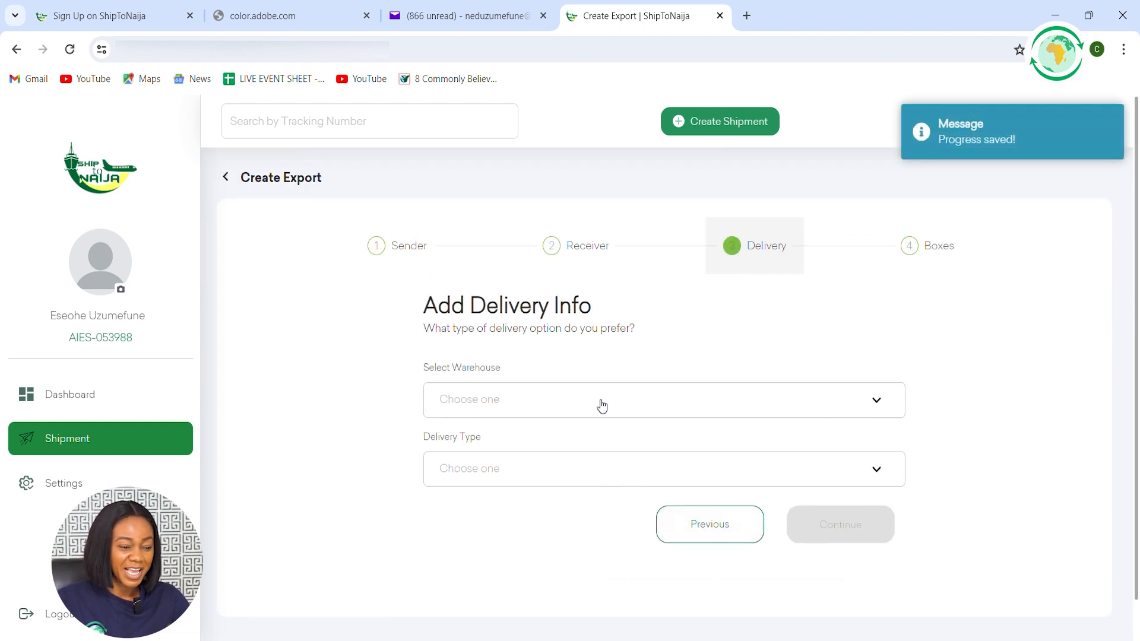
Choose Ajao Estate as the warehouse and Pick-up as the delivery type
left_click(502, 404)
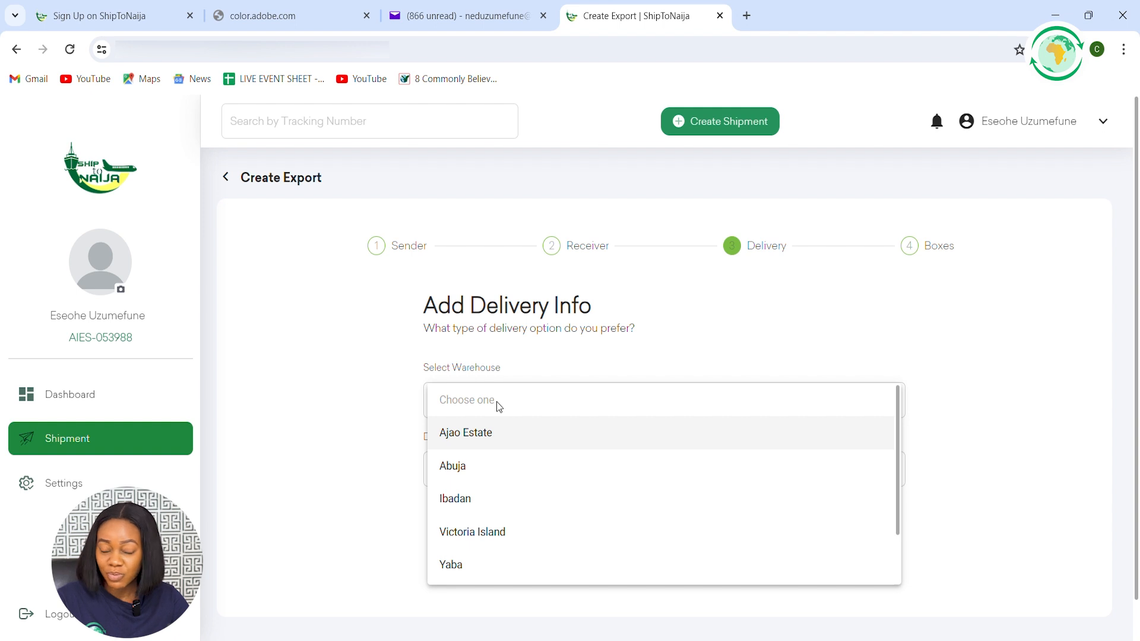
left_click(540, 433)
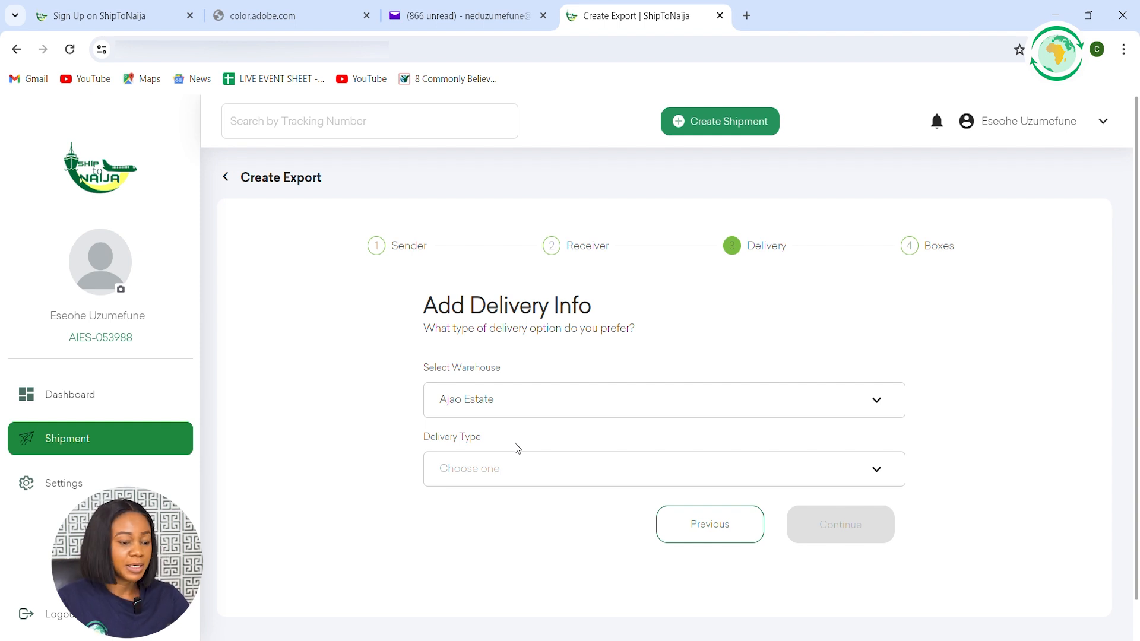
left_click(509, 468)
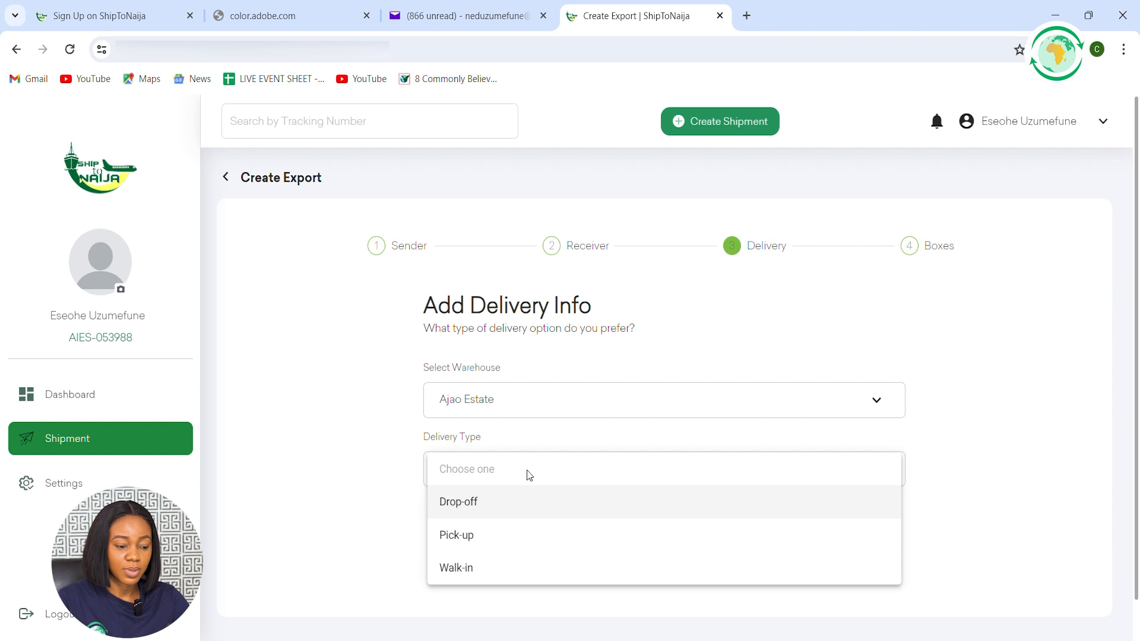
left_click(1011, 480)
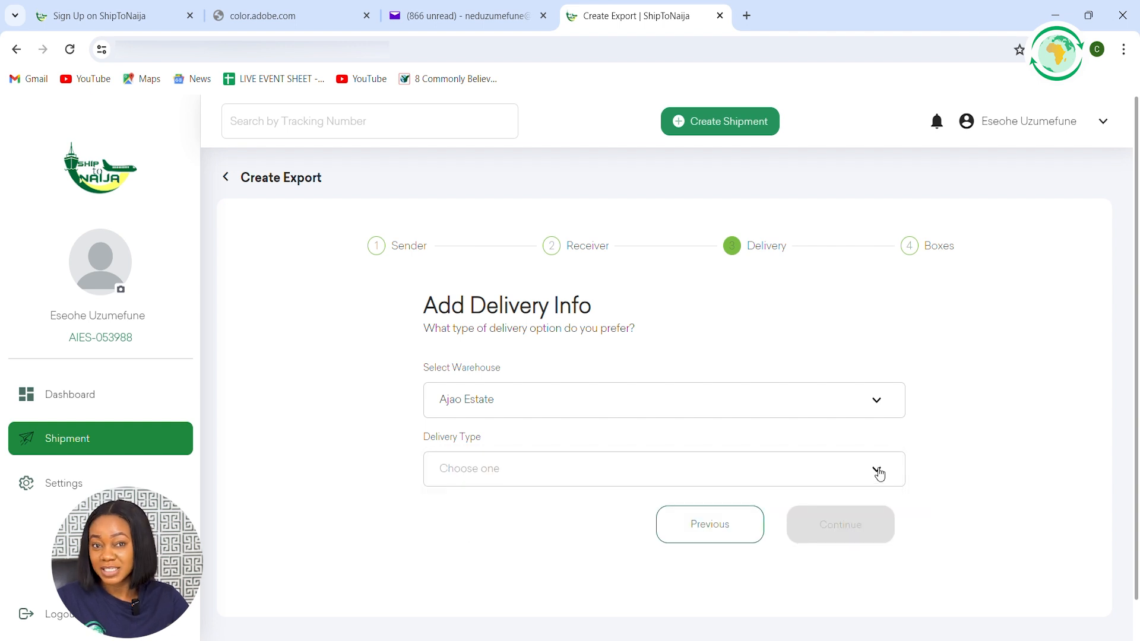
left_click(879, 470)
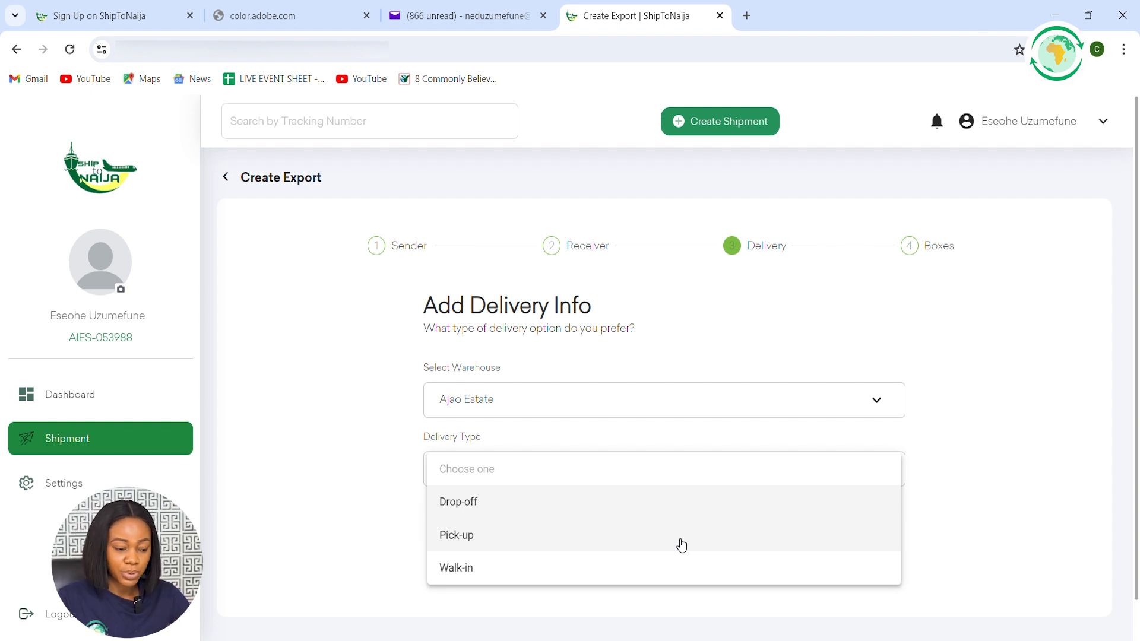
left_click(500, 539)
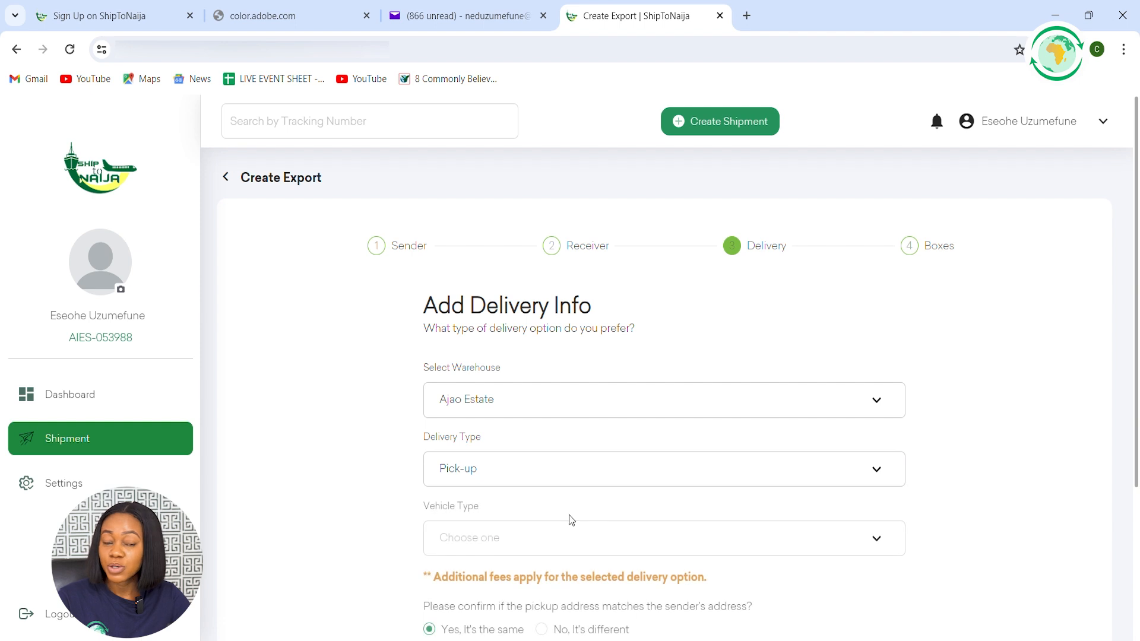
Set the pick-up's vehicle type to Bike
scroll(721, 461, "down", 1)
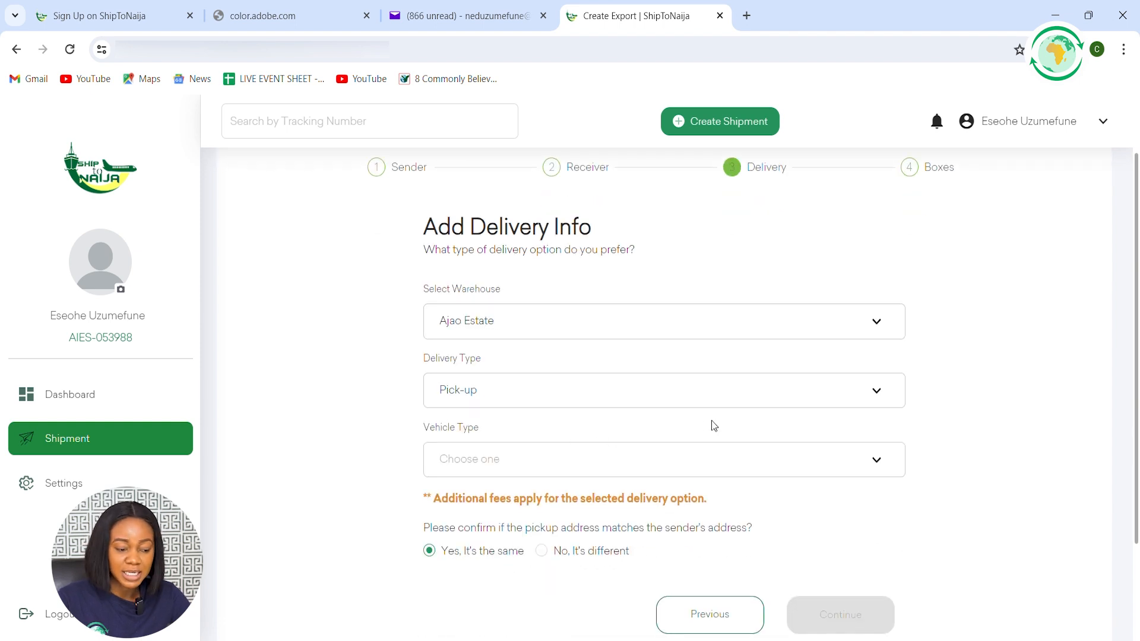
left_click(520, 464)
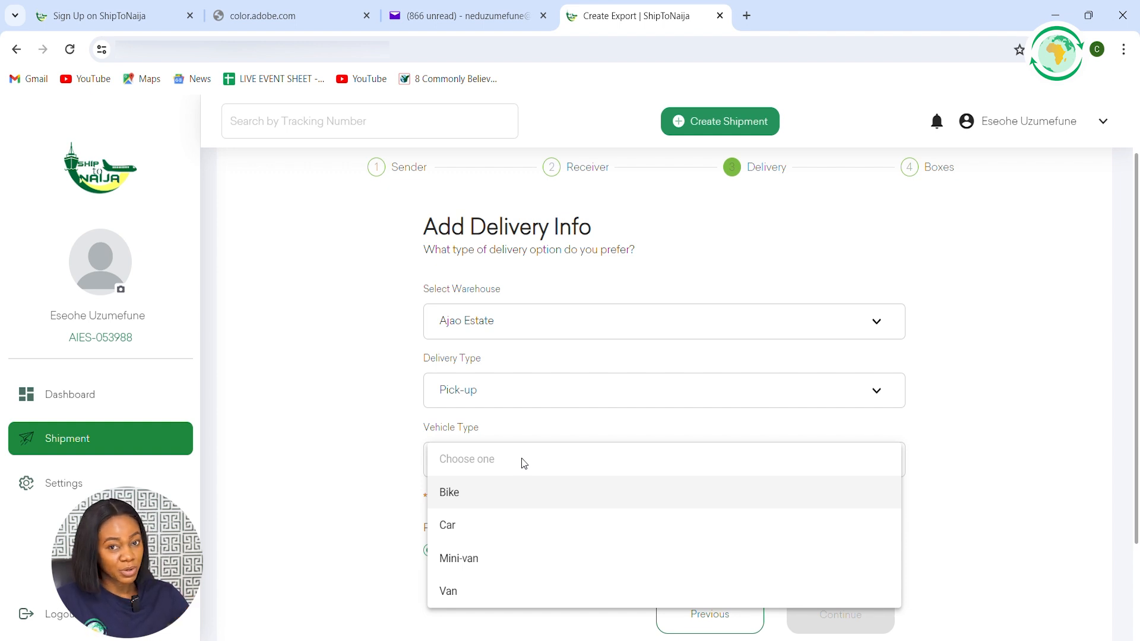
left_click(484, 496)
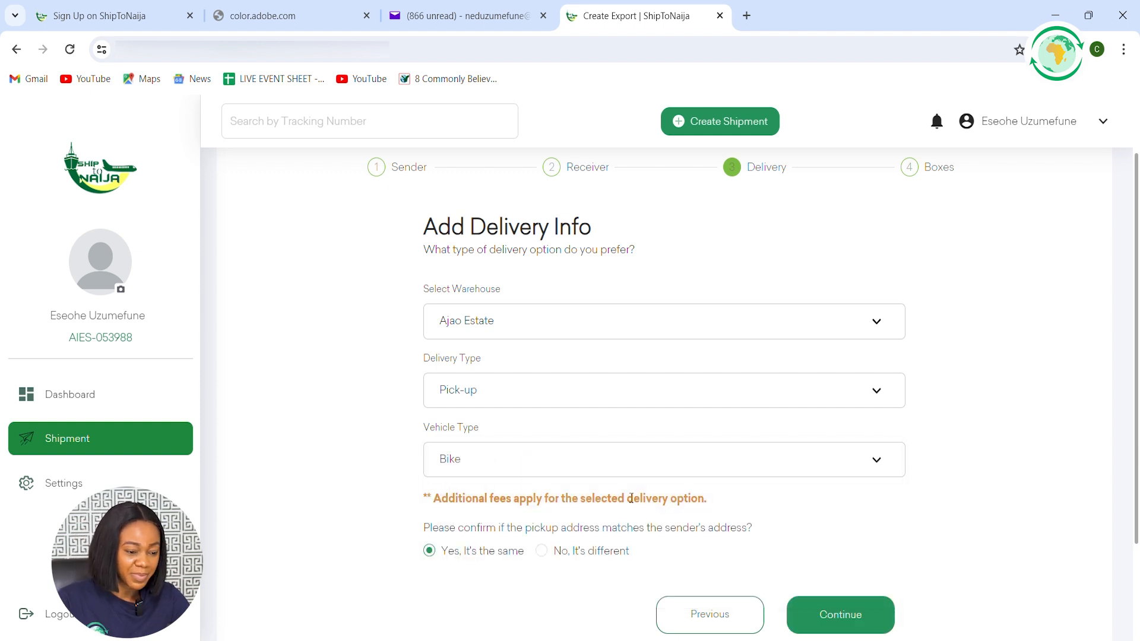
Mark the pickup address as different from the sender's address and continue to the Add Pickup form
scroll(630, 498, "down", 1)
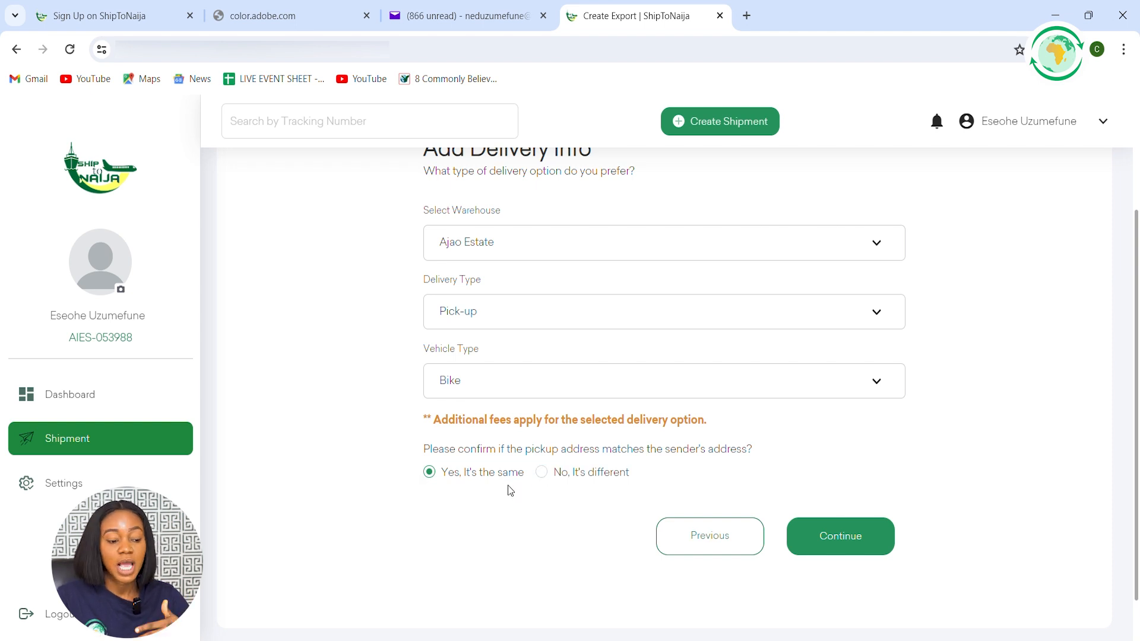
left_click(541, 474)
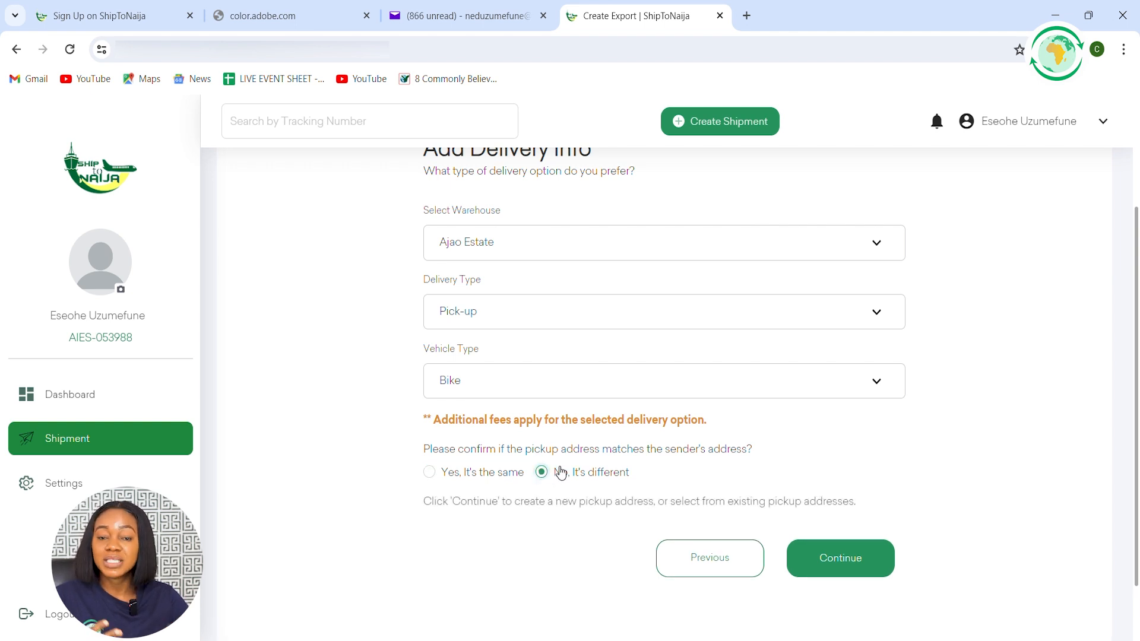
left_click(546, 506)
Enter the pickup's full address and pick the matching street-junction suggestion in Lagos, Nigeria
left_click(496, 346)
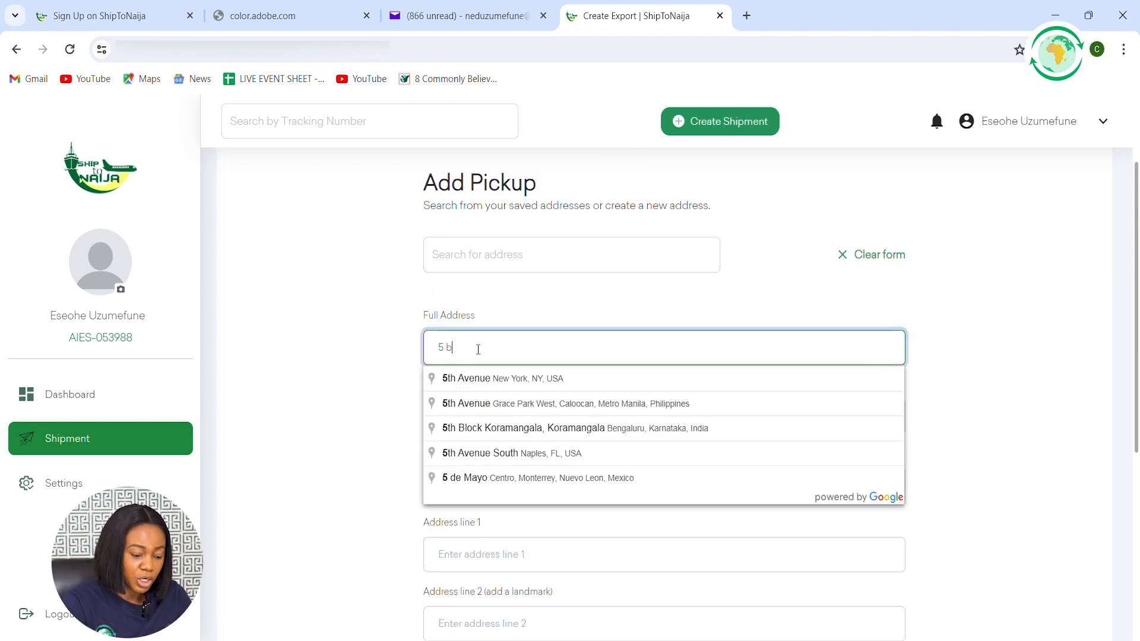
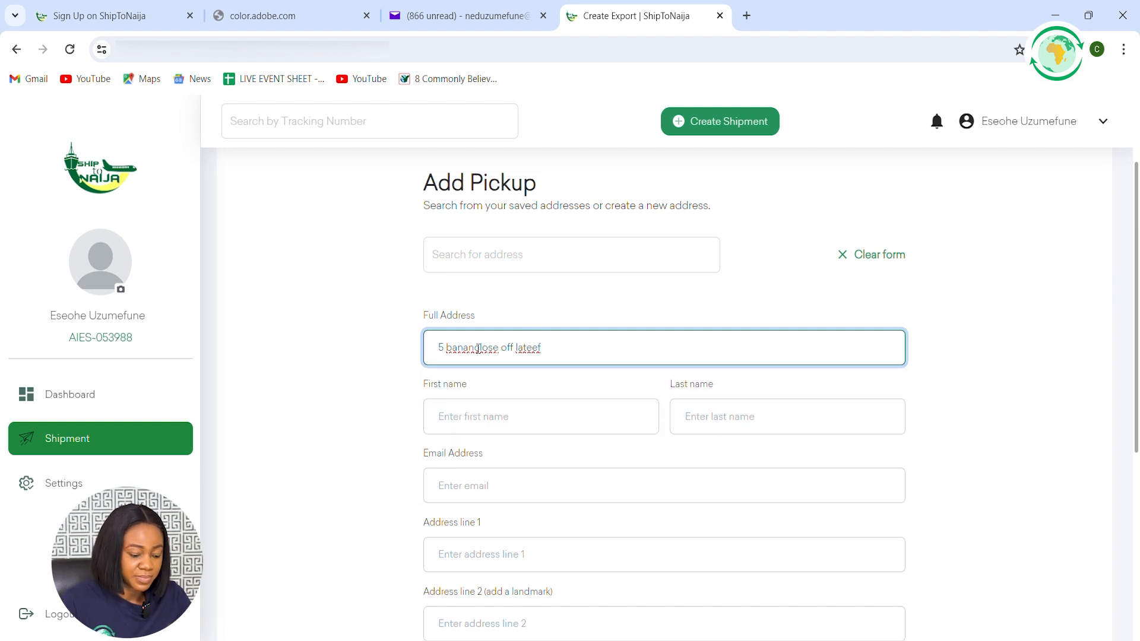
left_click(480, 349)
type("a")
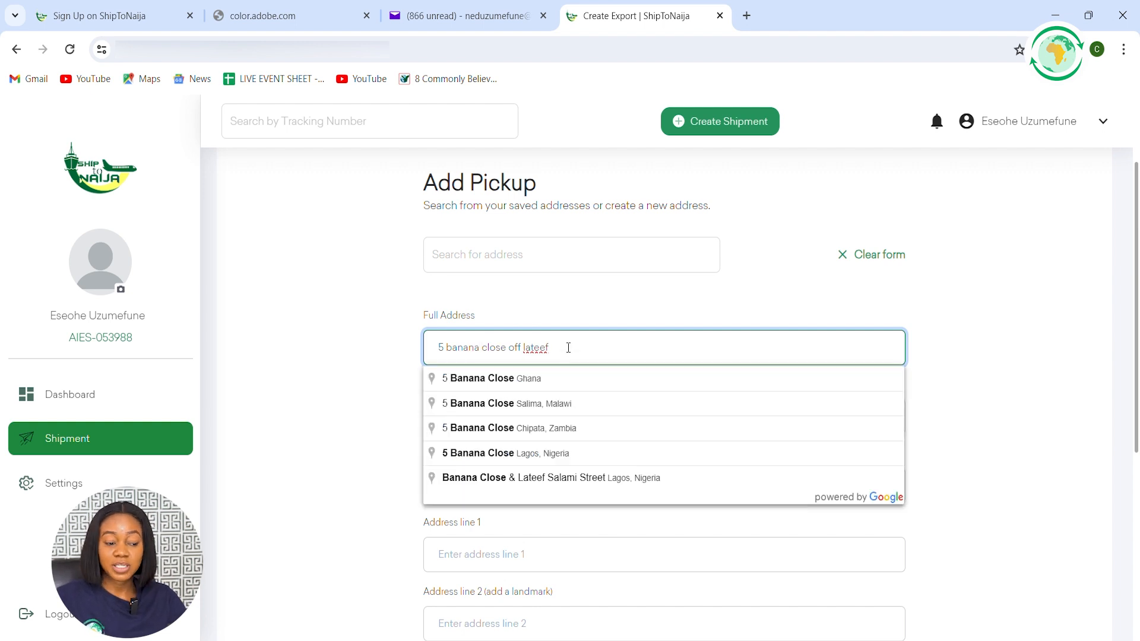
left_click(537, 478)
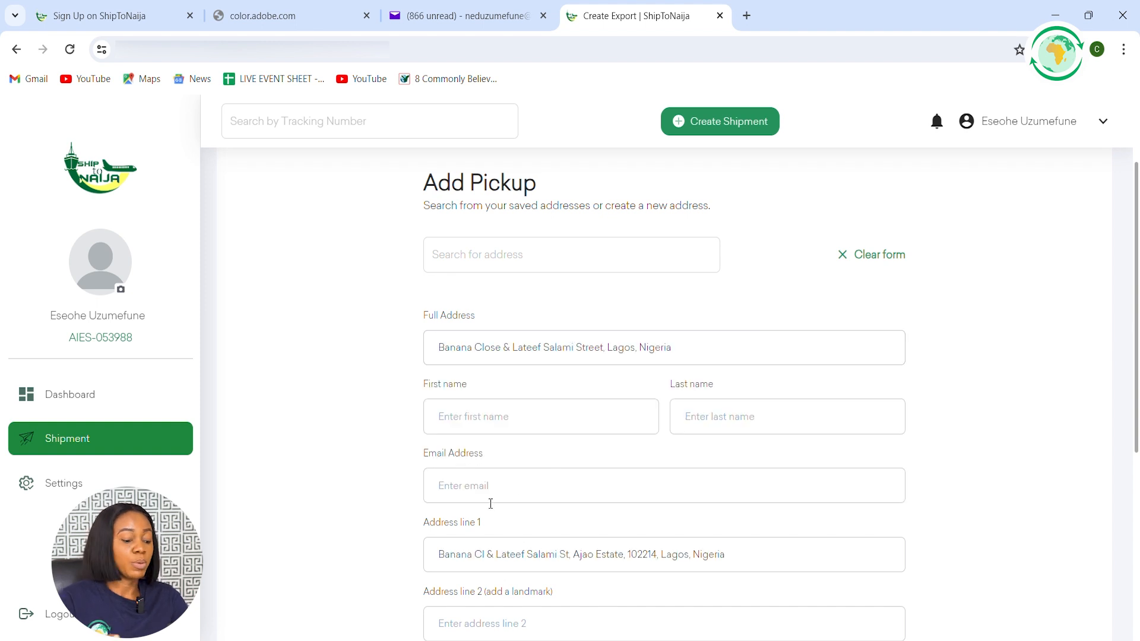
Enter the pickup contact's first name and last name
left_click(468, 418)
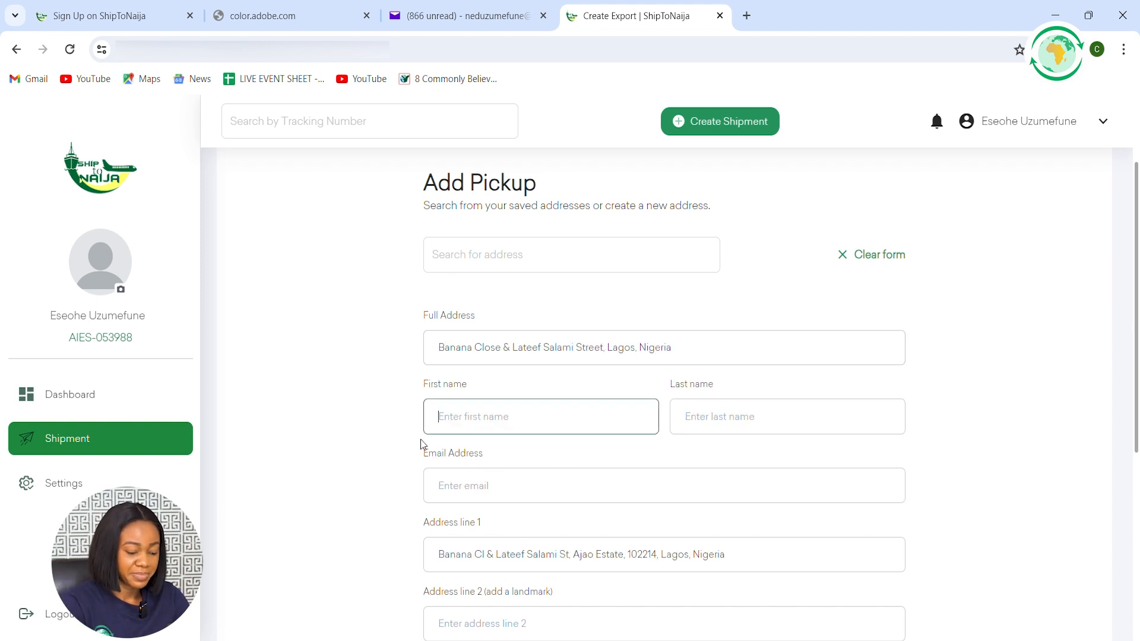
type("Uzumefune")
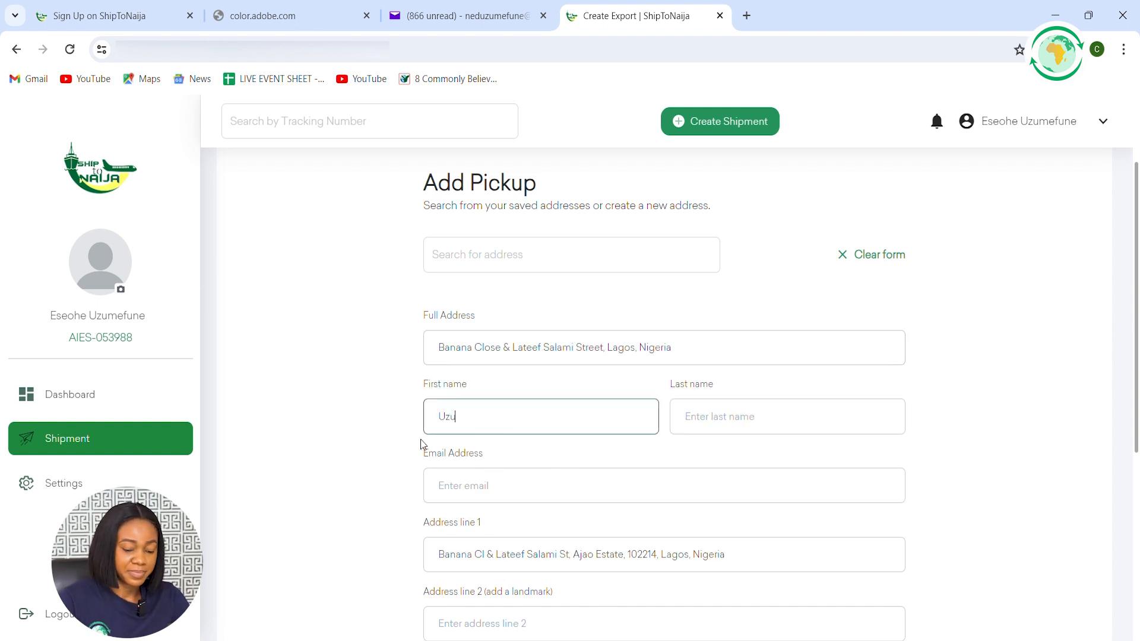
key("BackSpace")
key("BackSpace")
key("BackSpace")
key("BackSpace")
key("BackSpace")
key("BackSpace")
key("BackSpace")
key("BackSpace")
key("BackSpace")
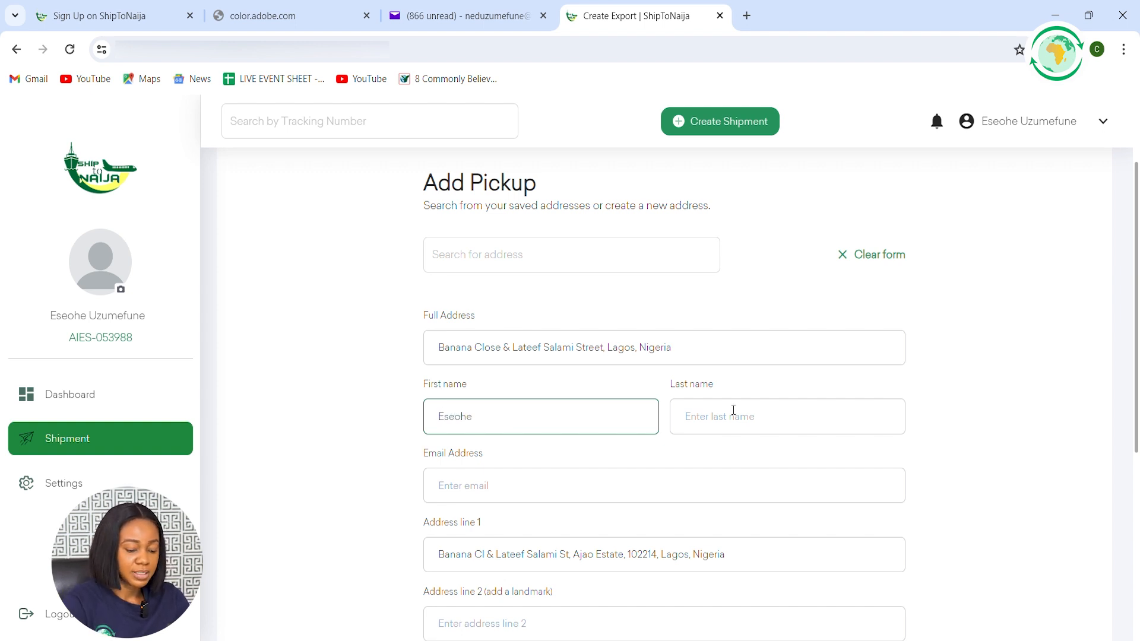
left_click(766, 409)
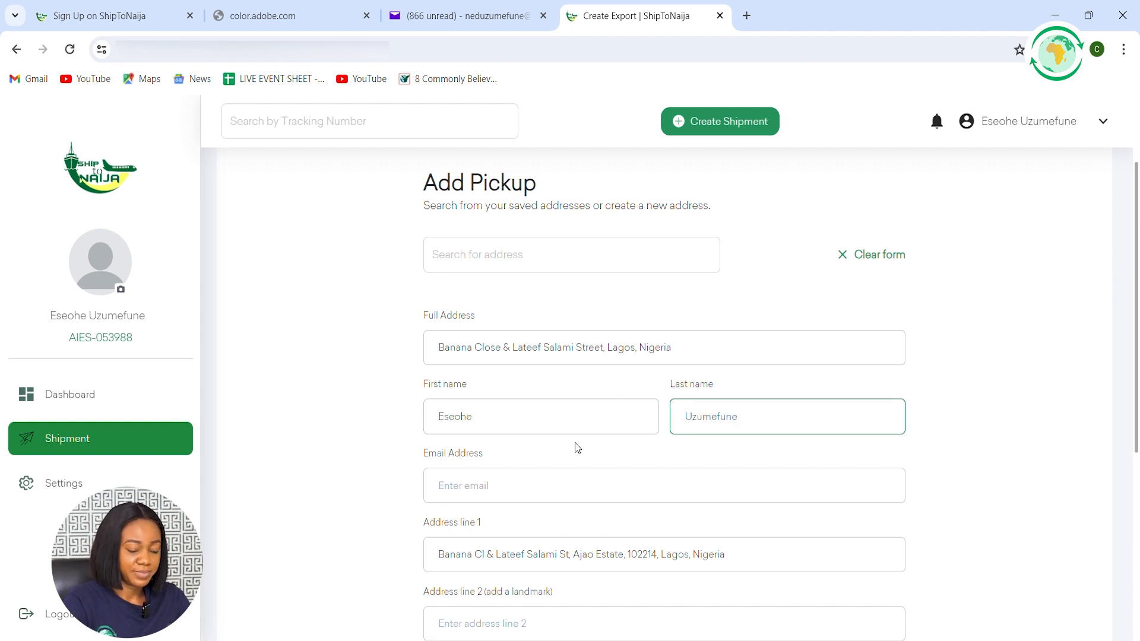
Fill in the pickup contact's email address
left_click(561, 486)
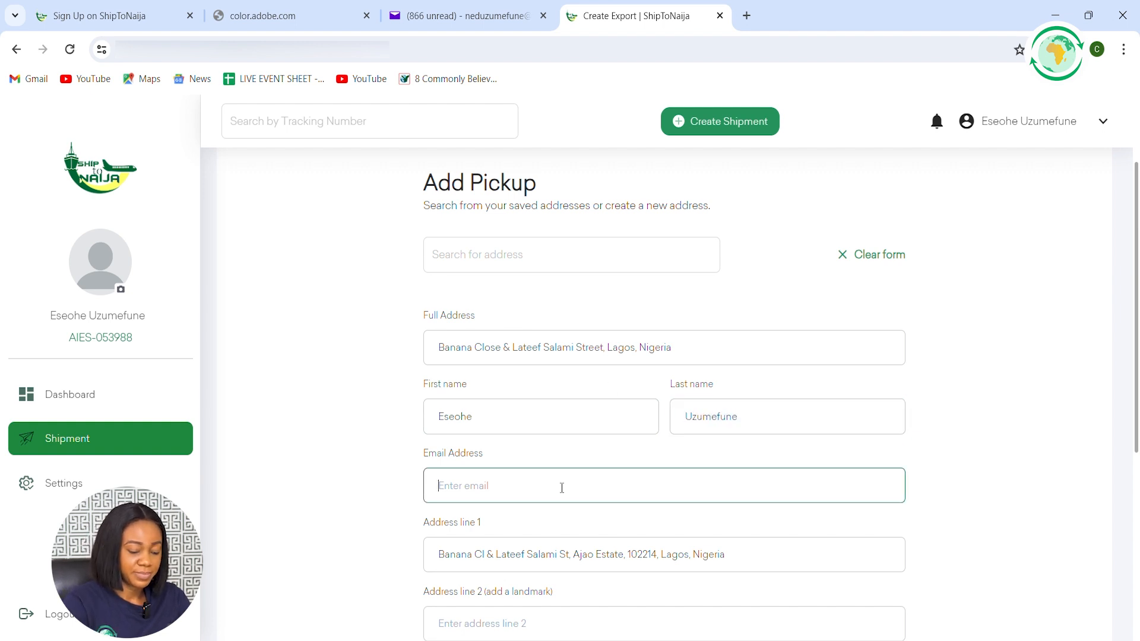
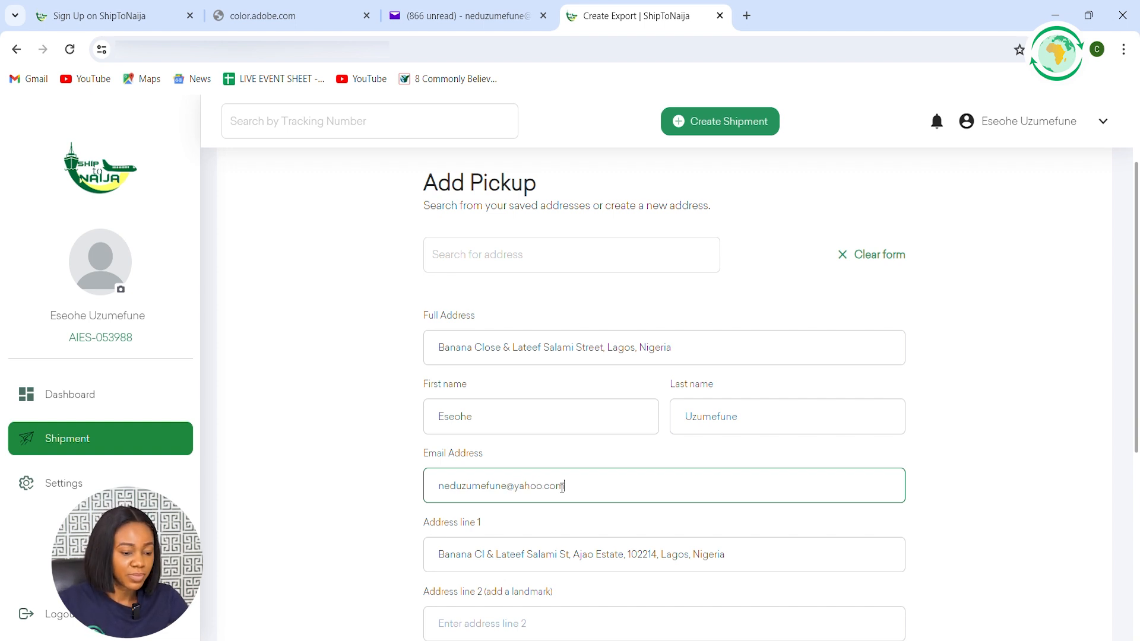
Enter a nearby hotel as the landmark in address line 2 of the pickup address
scroll(570, 505, "down", 1)
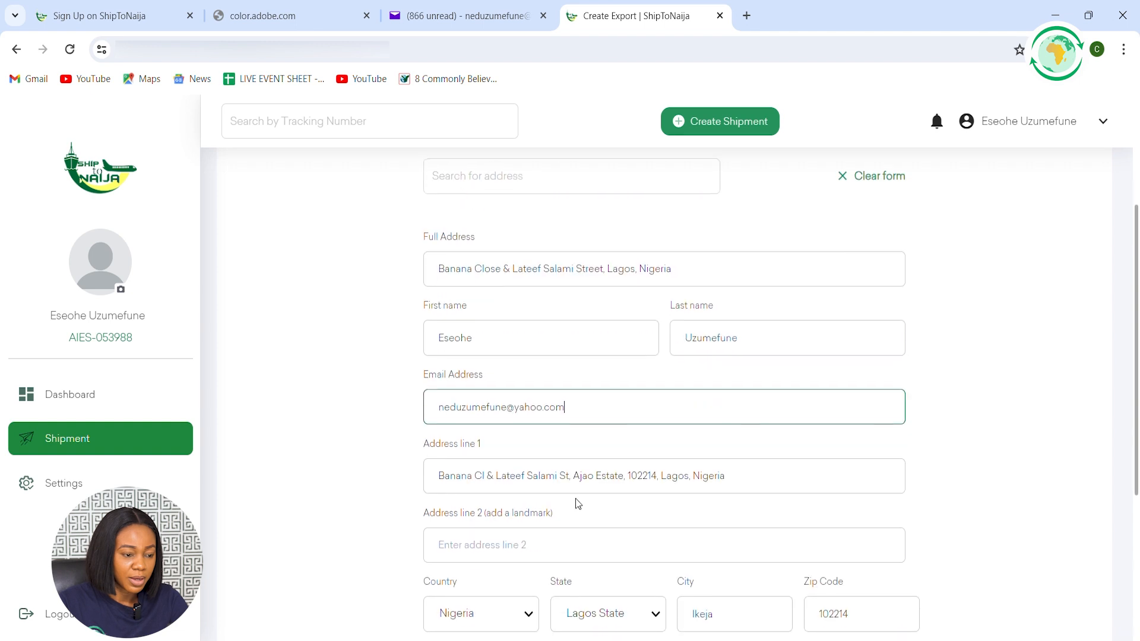
scroll(521, 440, "down", 1)
scroll(494, 398, "down", 1)
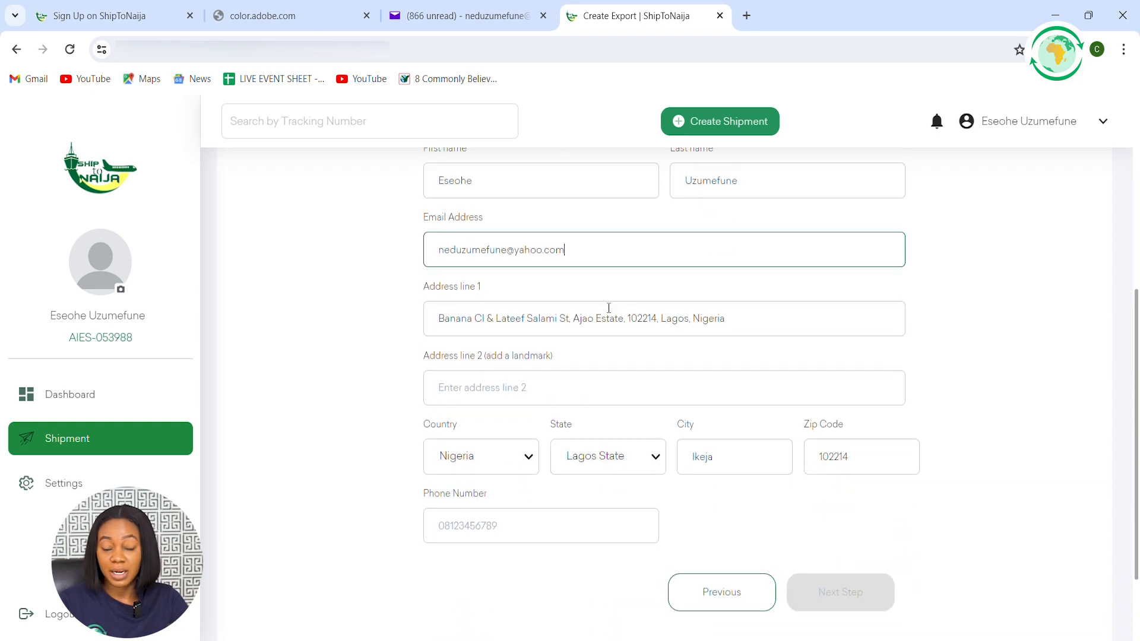
left_click(511, 388)
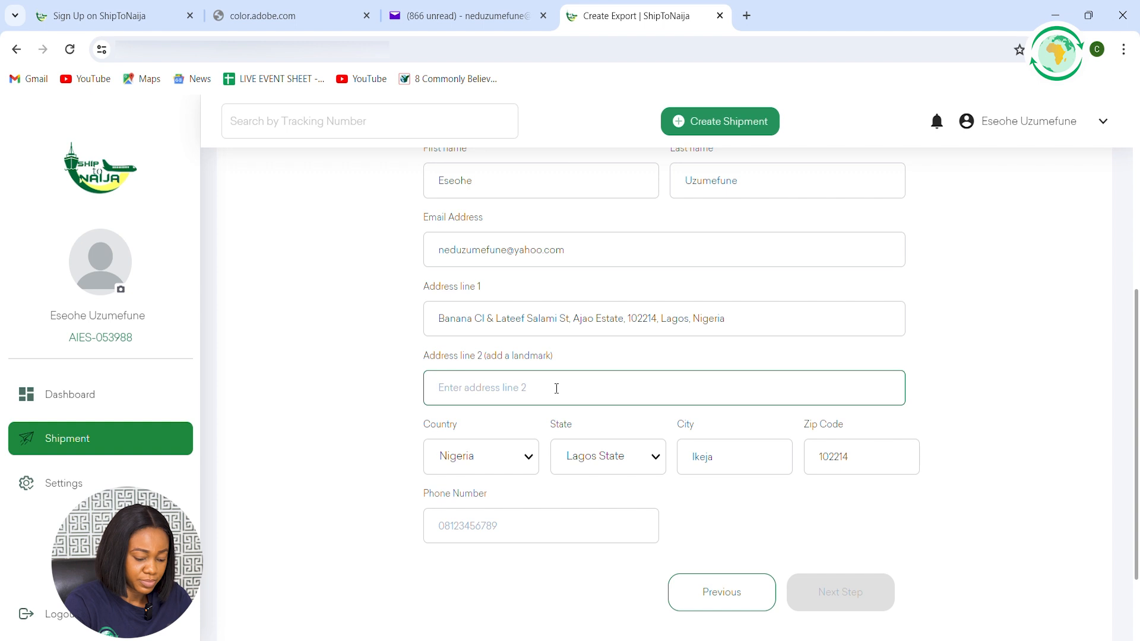
type("beside ar")
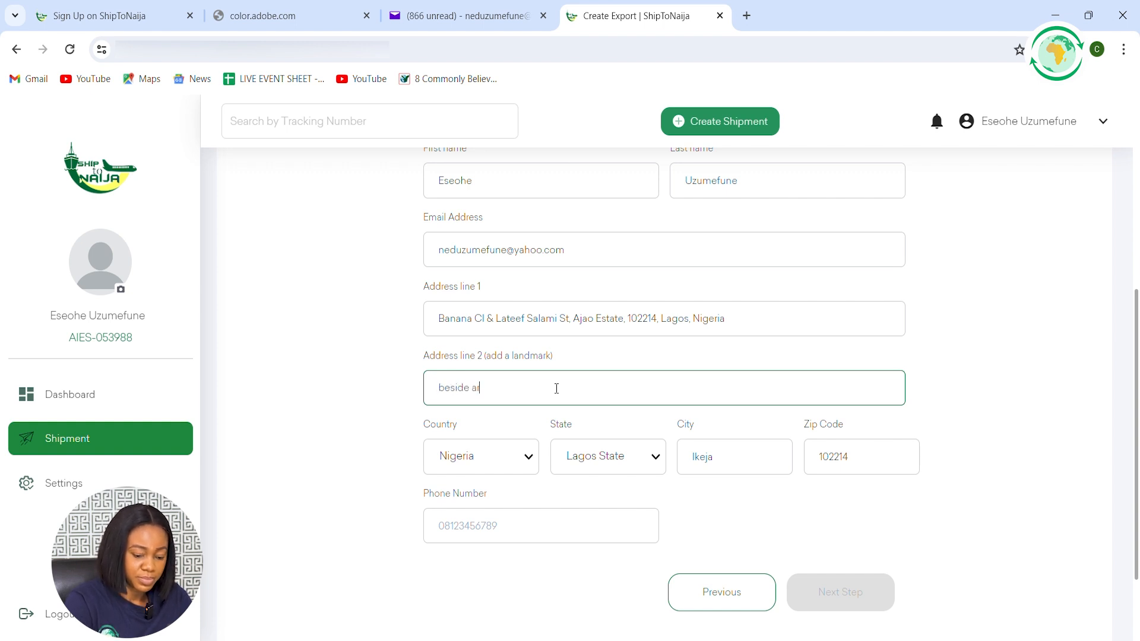
key("BackSpace")
key("BackSpace")
type("Lina hotels")
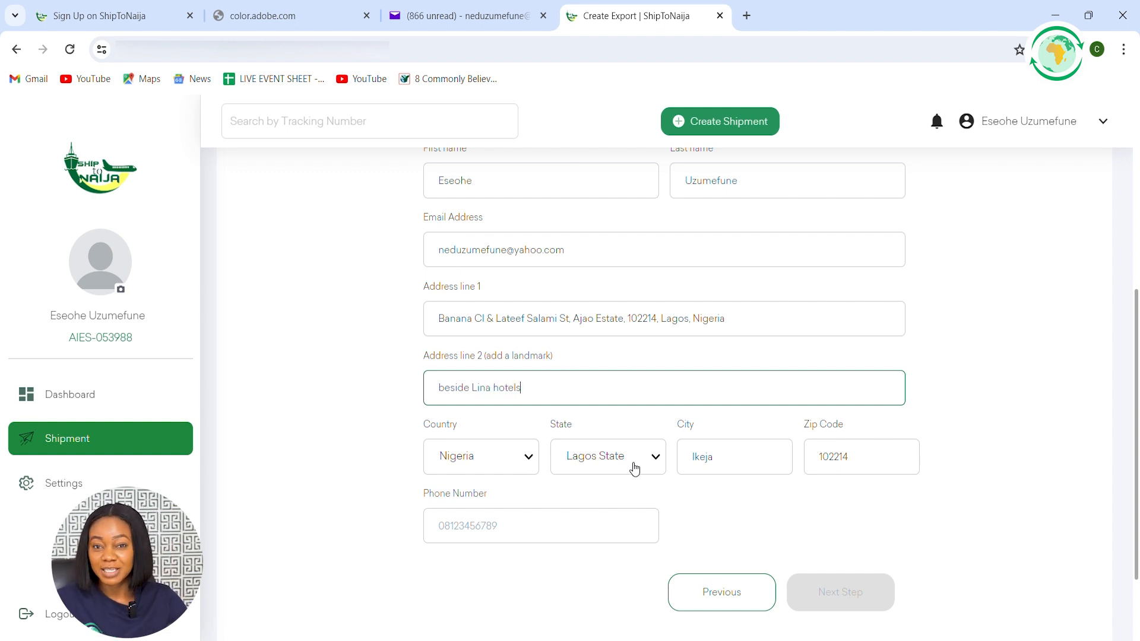
Replace the pickup city with Ajao and fill in the pickup contact's phone number
left_click(748, 440)
key("ctrl+a")
key("BackSpace")
type("Ajao")
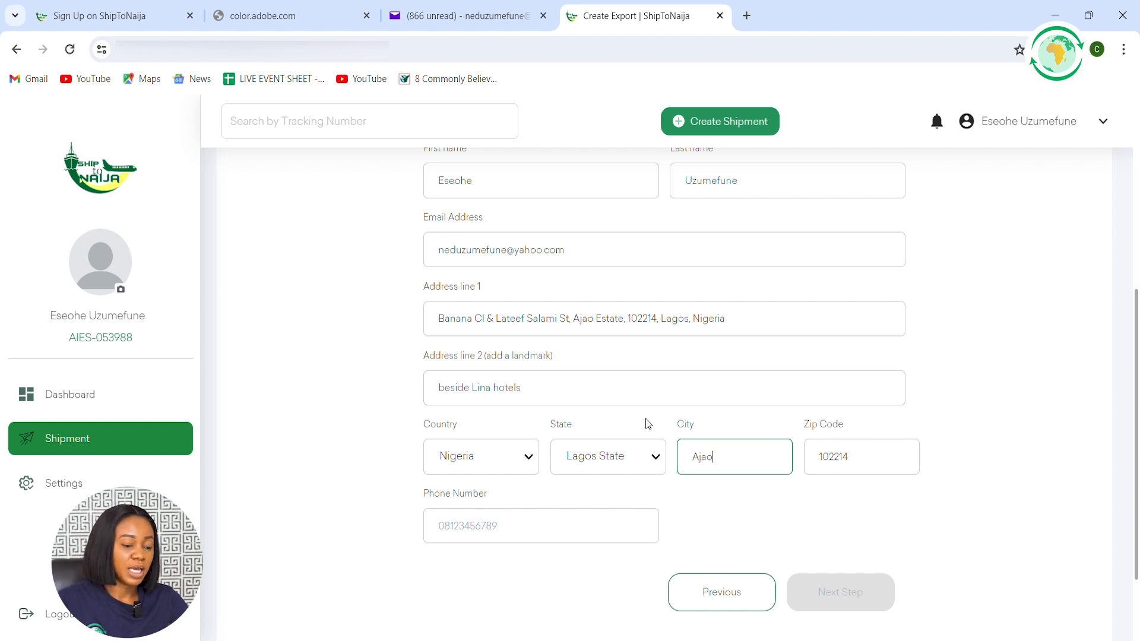
left_click(494, 527)
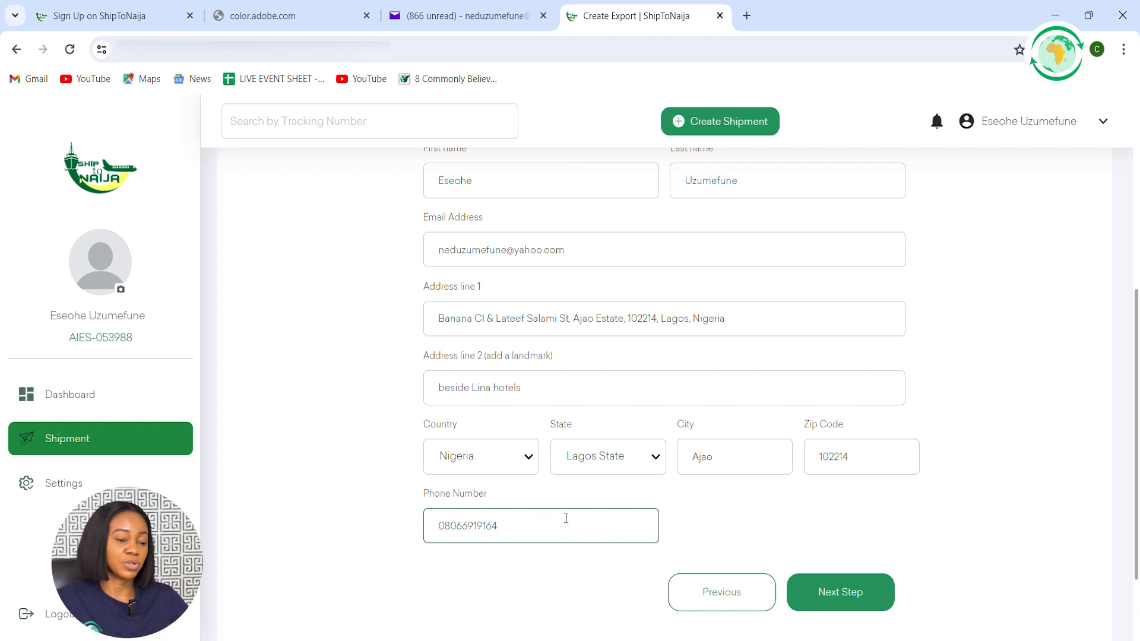
Review and submit the completed pickup details, and continue to the Add Boxes form
scroll(558, 359, "up", 2)
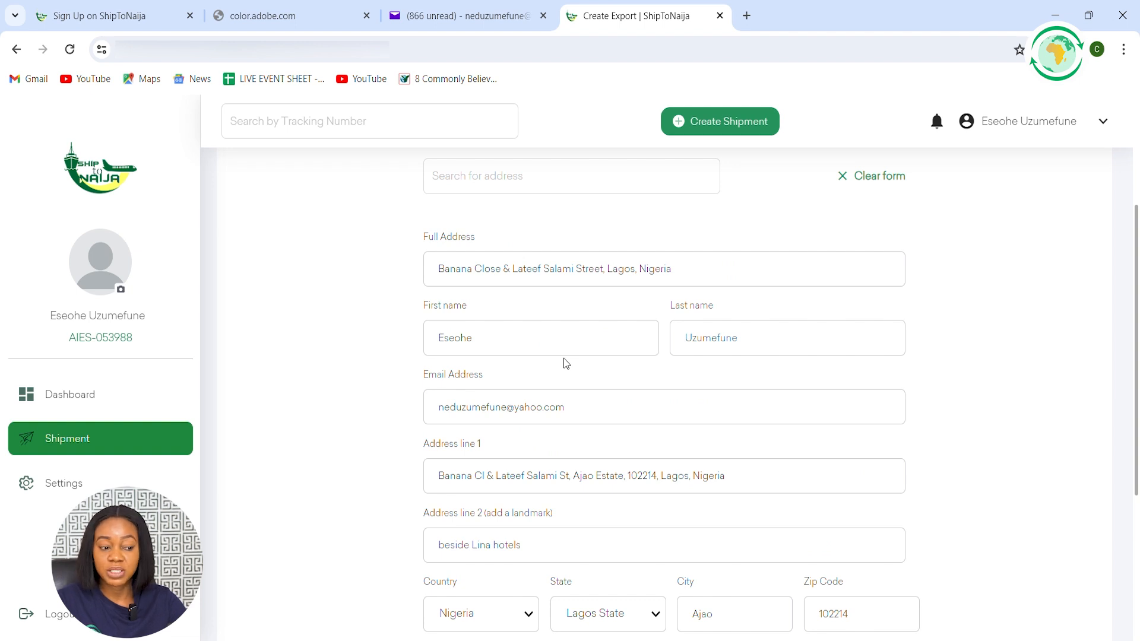
scroll(564, 358, "down", 4)
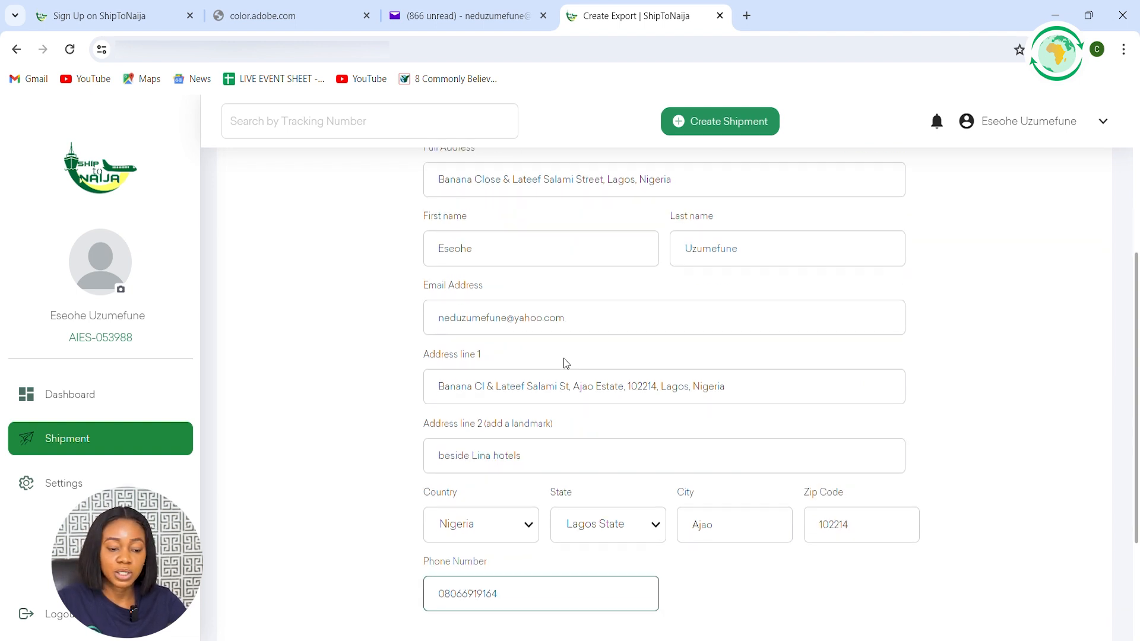
scroll(564, 364, "down", 1)
left_click(862, 491)
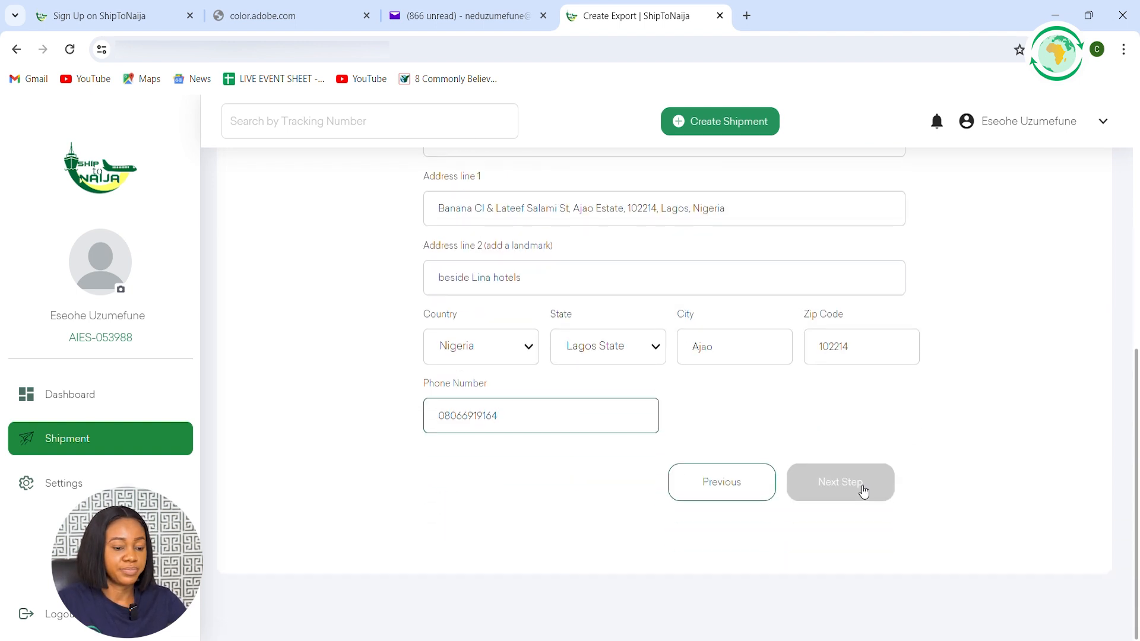
scroll(636, 413, "down", 4)
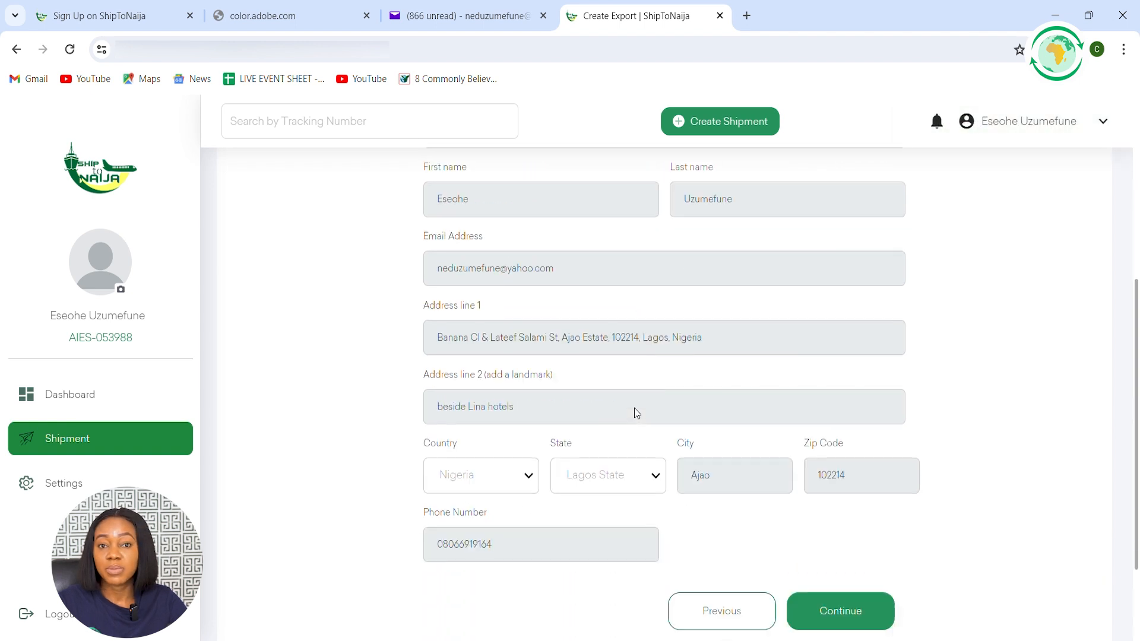
scroll(636, 411, "down", 2)
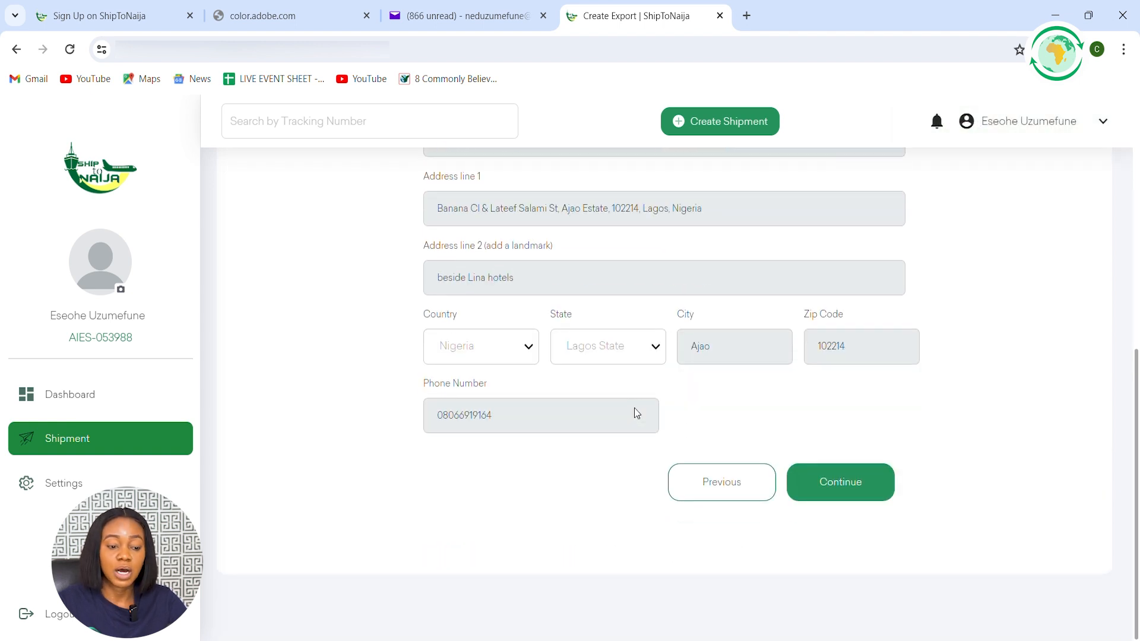
left_click(853, 482)
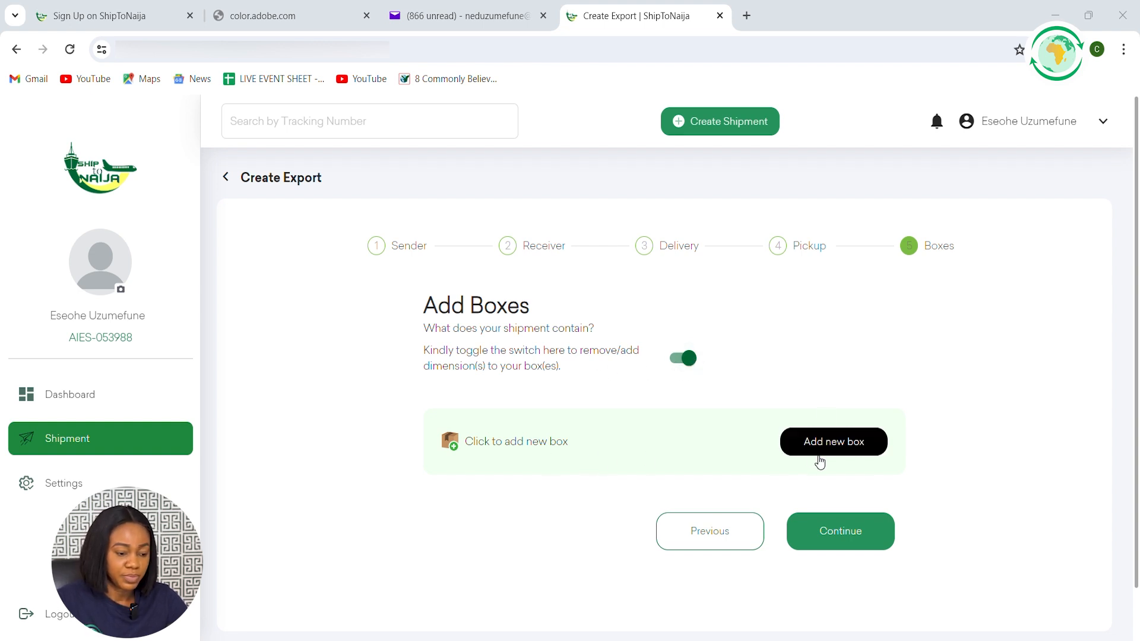
Add a new box with length, width and height of 6 cm each and a weight of 1 kg
left_click(831, 447)
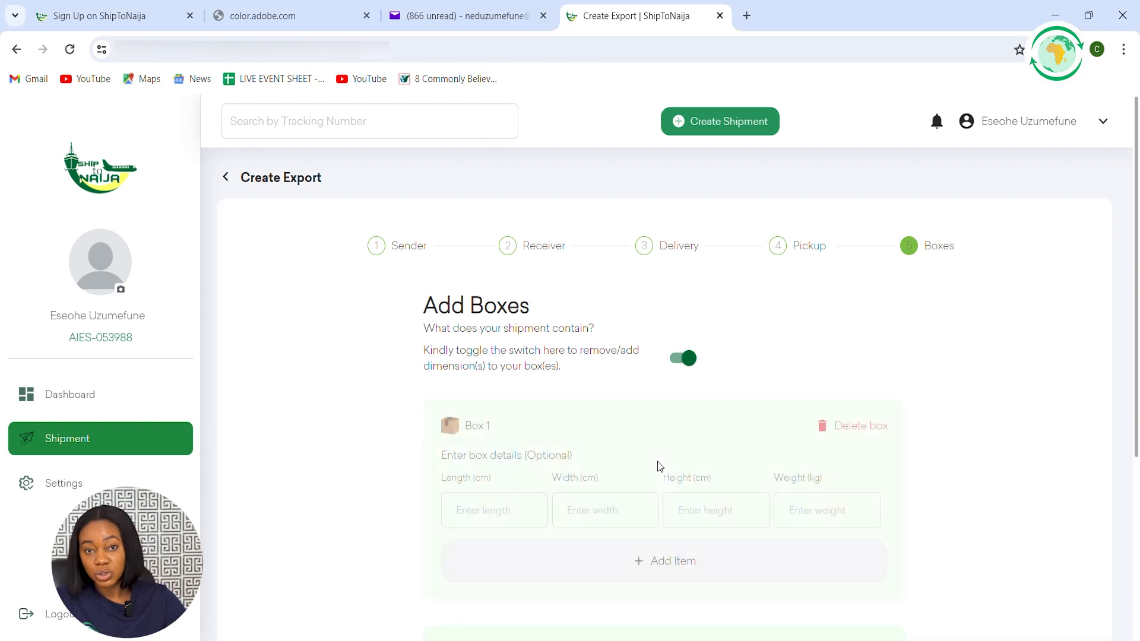
left_click(499, 511)
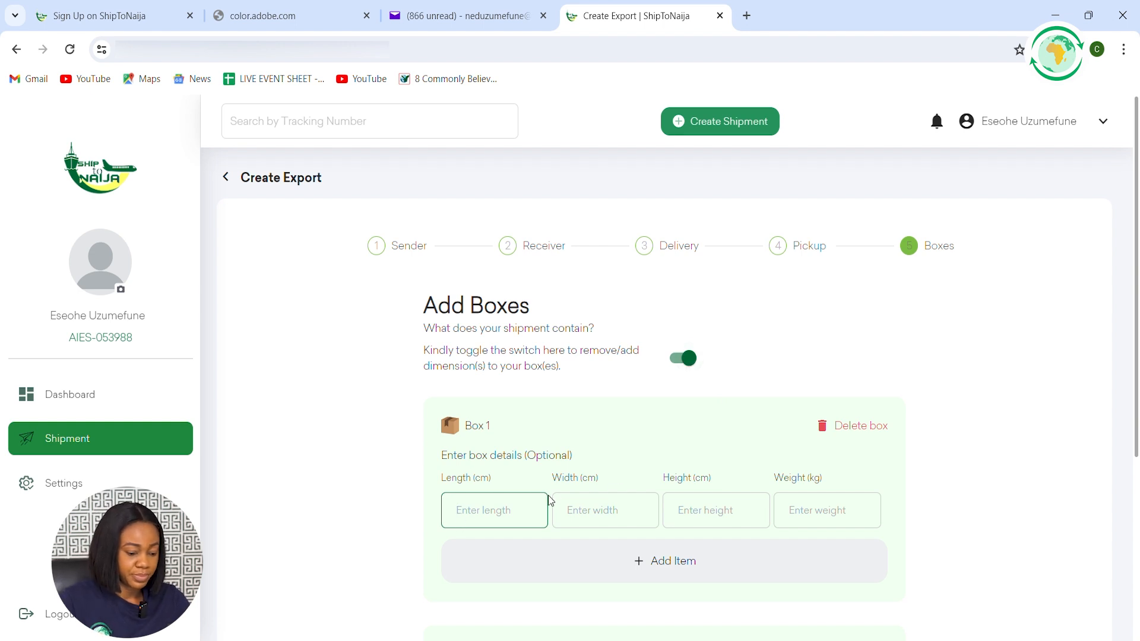
type("6")
left_click(622, 511)
type("6")
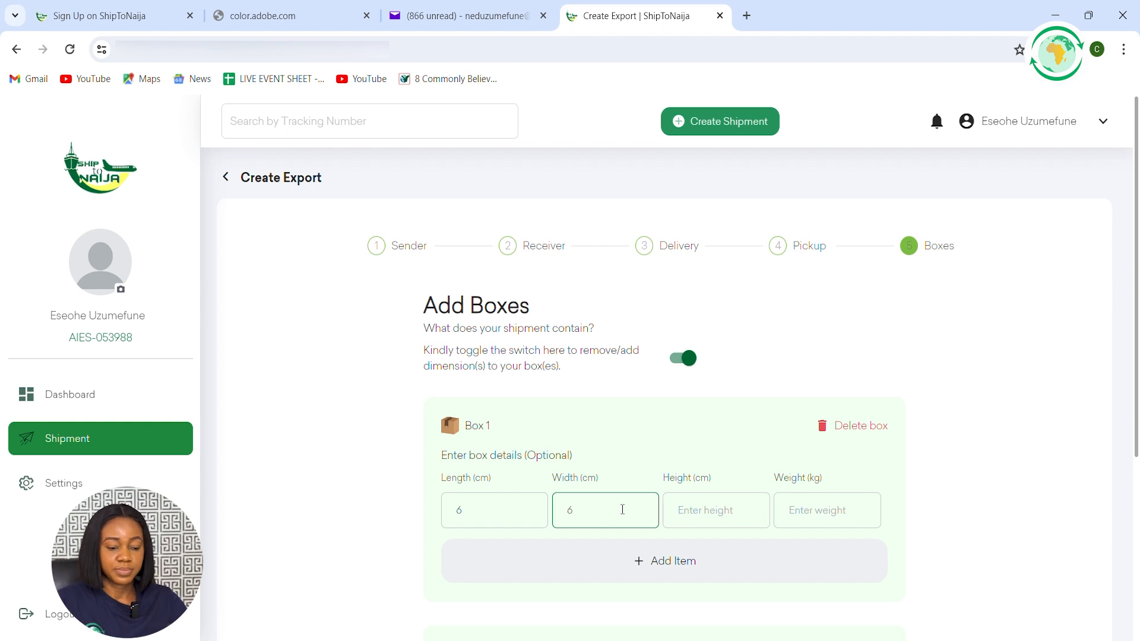
left_click(684, 517)
type("6")
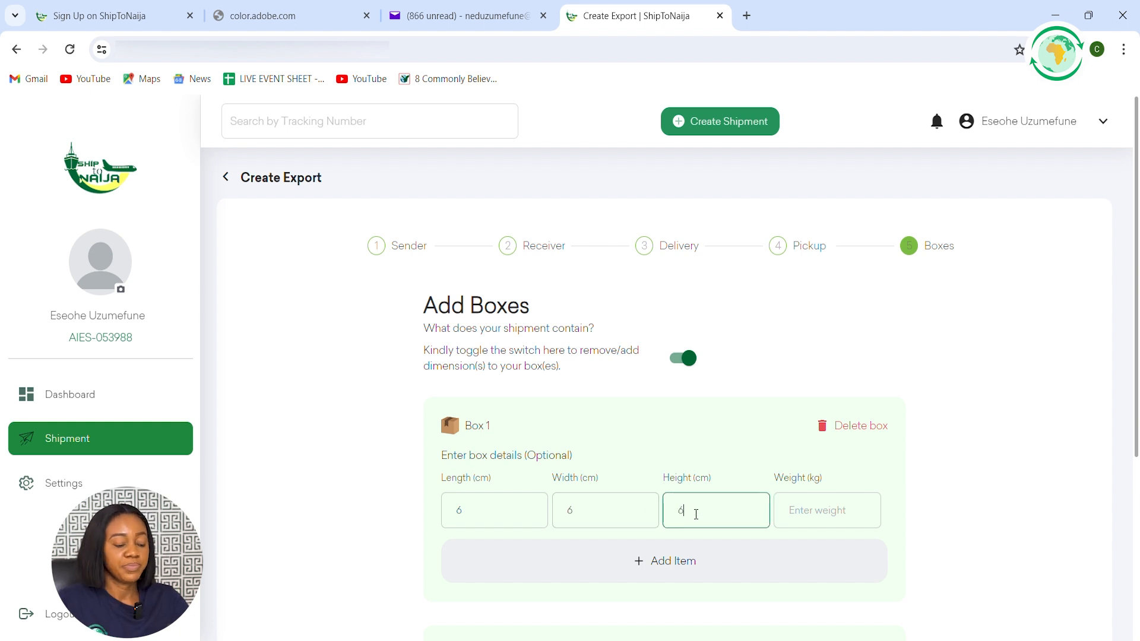
left_click(795, 525)
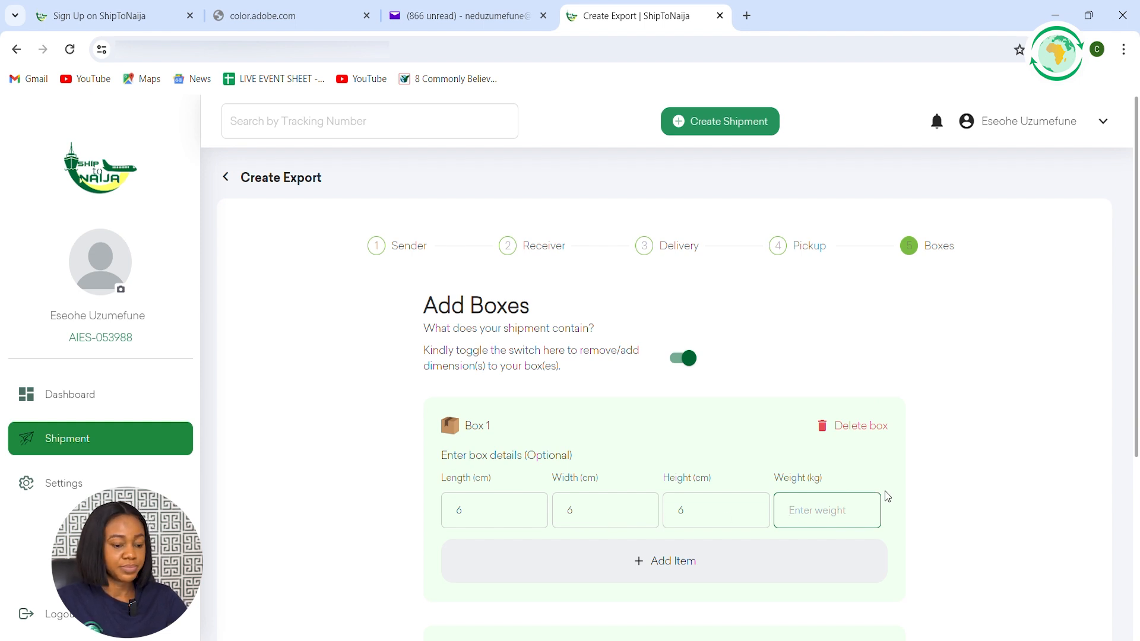
type("1")
Start adding an item to Box 1 and name it "bag"
scroll(713, 535, "down", 3)
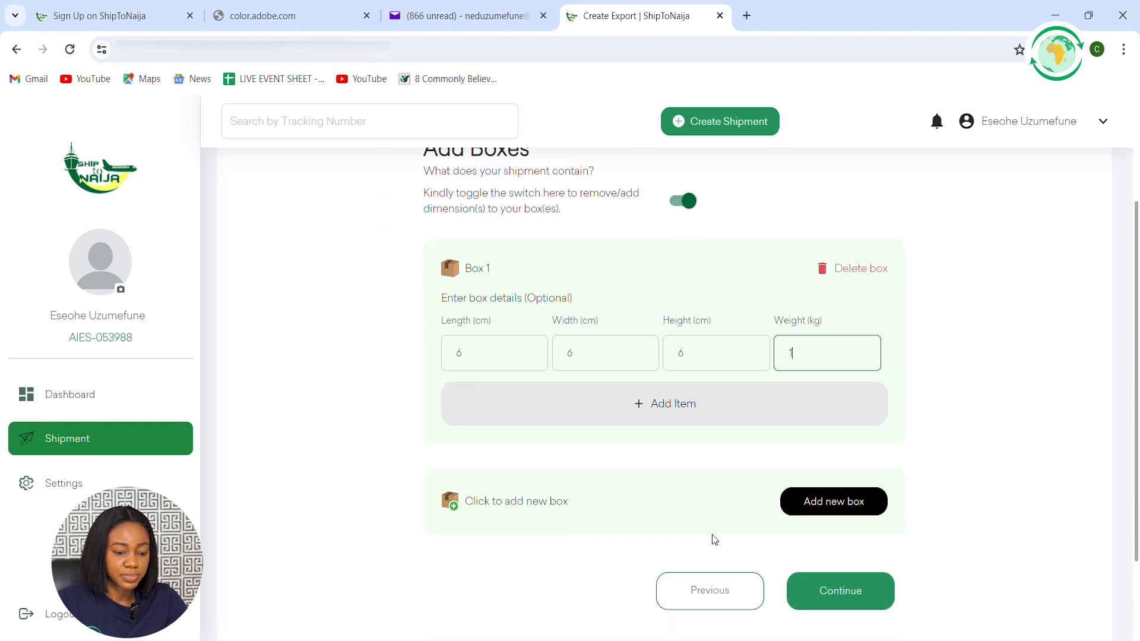
left_click(679, 409)
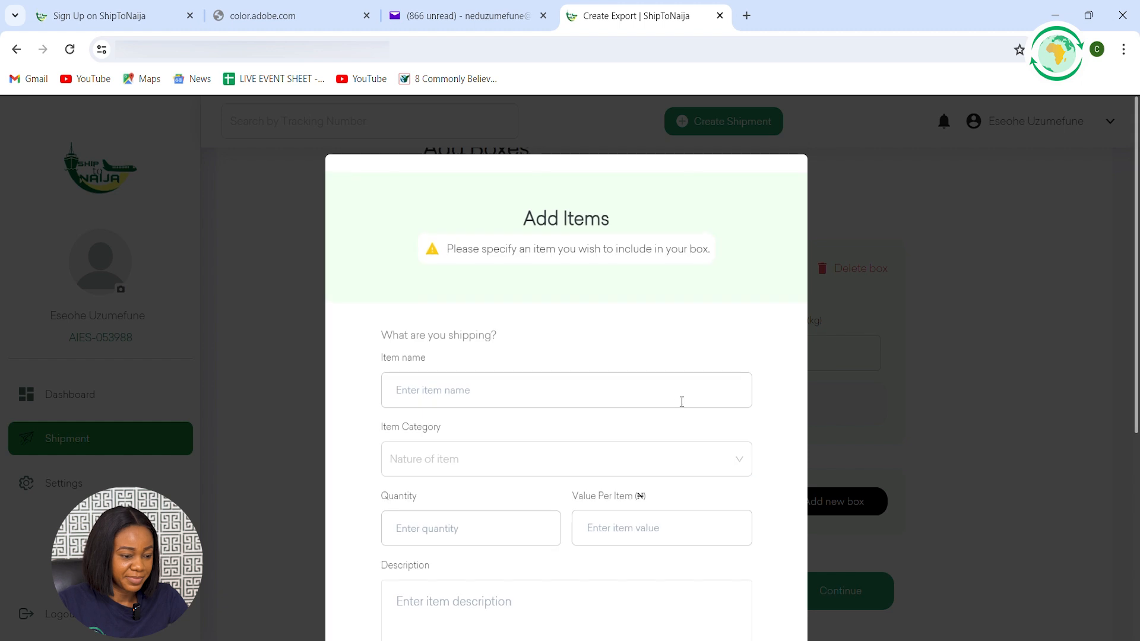
left_click(452, 387)
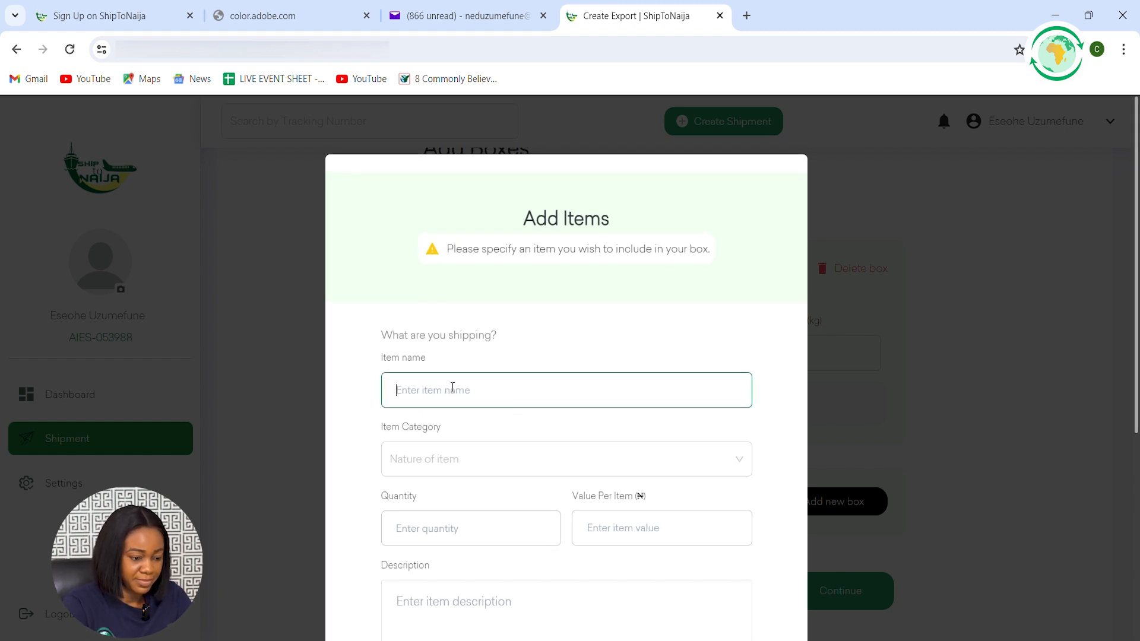
type("bag")
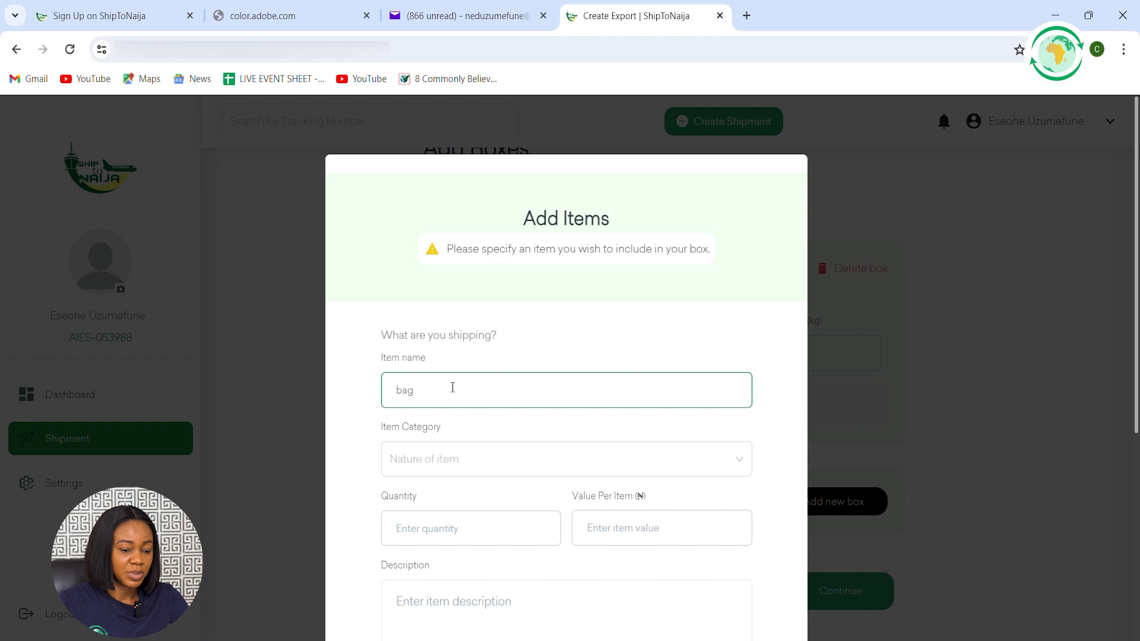
Search the item categories for leather and choose "Other With uppers of leather or composition leather: fully built"
left_click(463, 461)
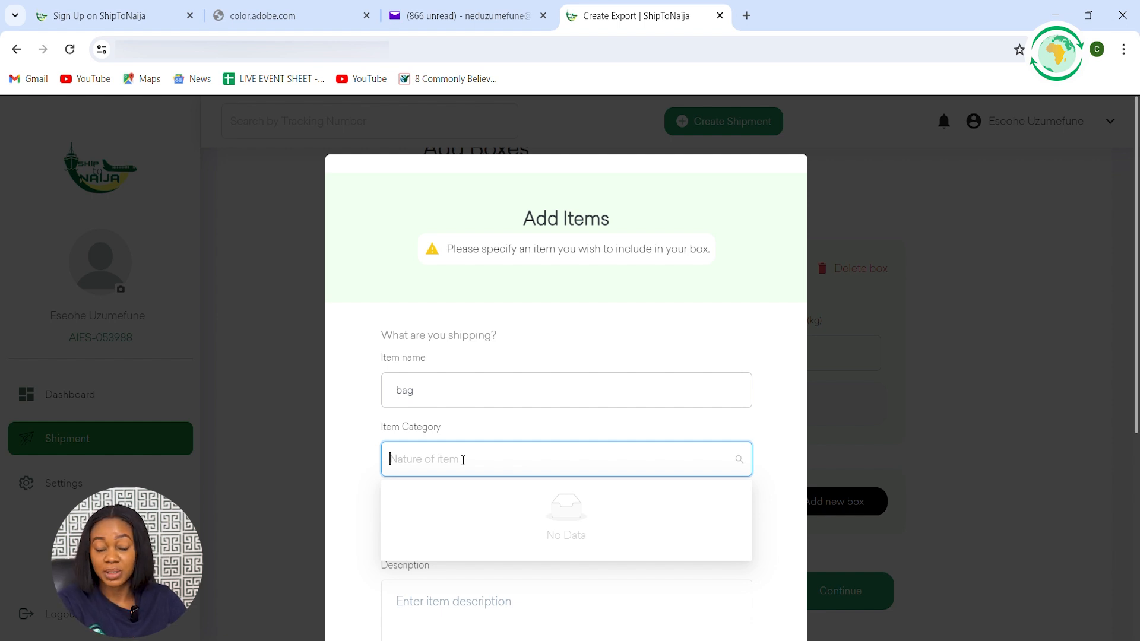
type("leather")
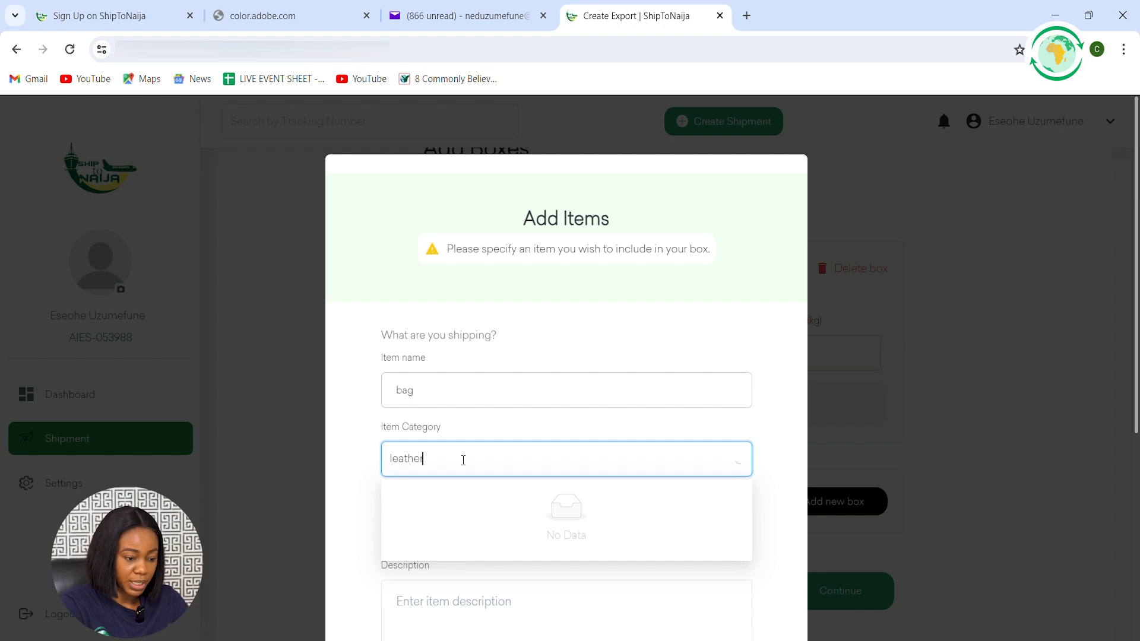
type(" ba")
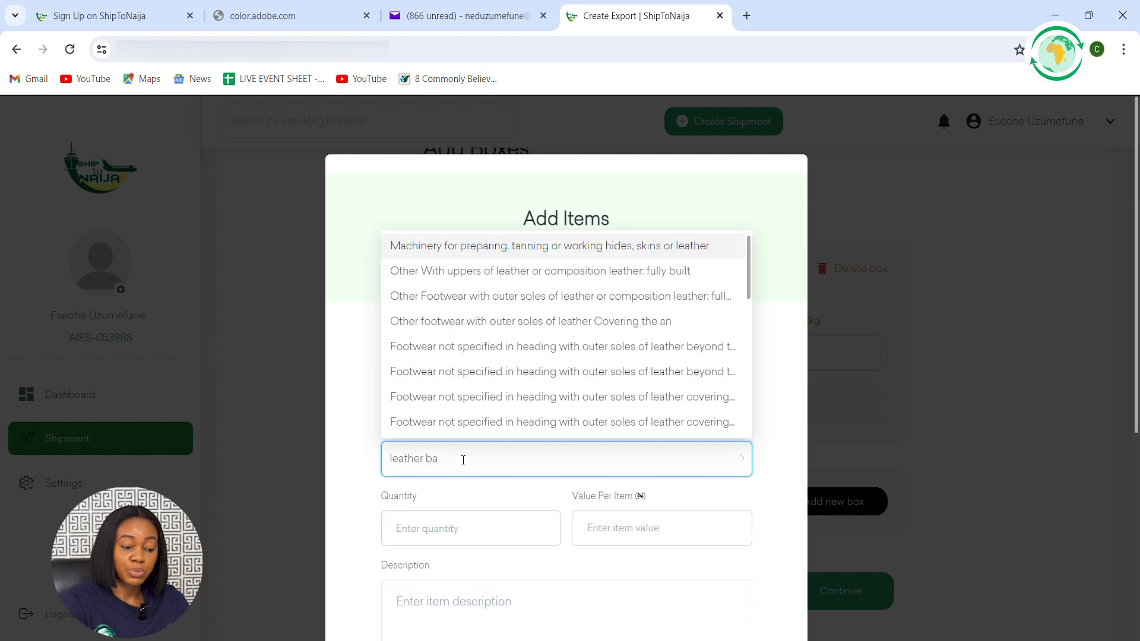
key("BackSpace")
key("BackSpace")
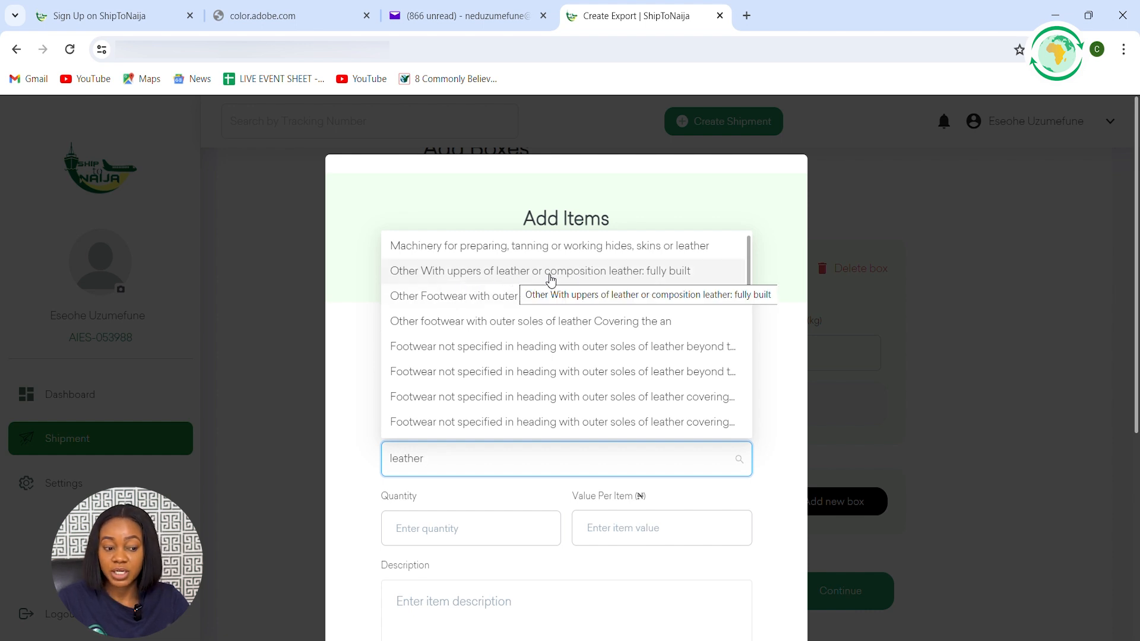
left_click(656, 274)
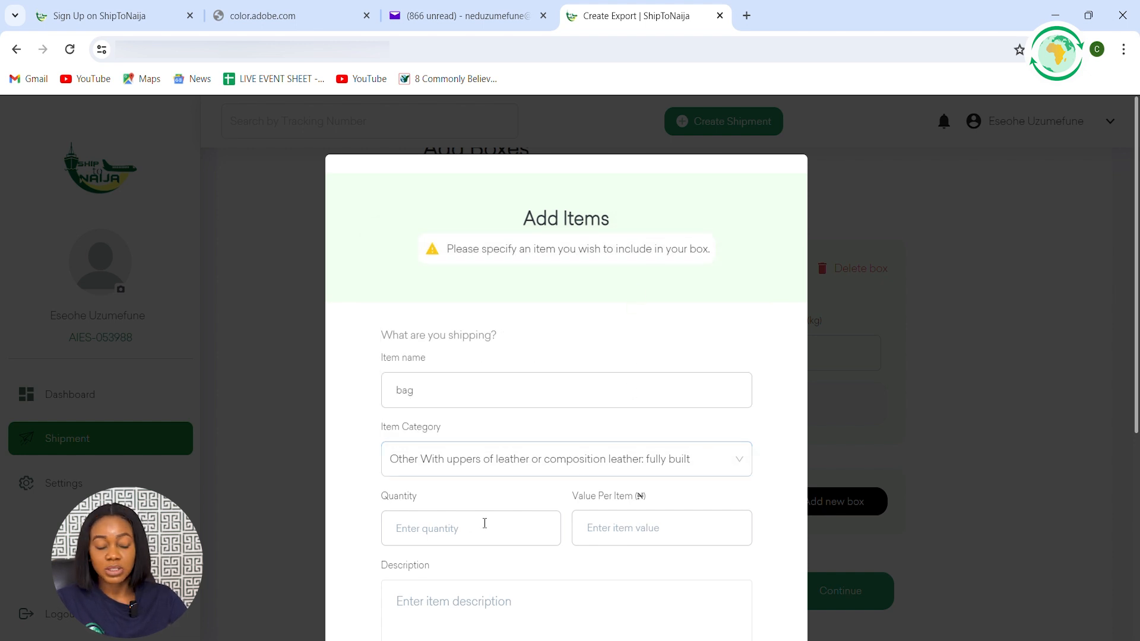
Set the bag's quantity to 1 and its value per item to 3000 naira
left_click(445, 530)
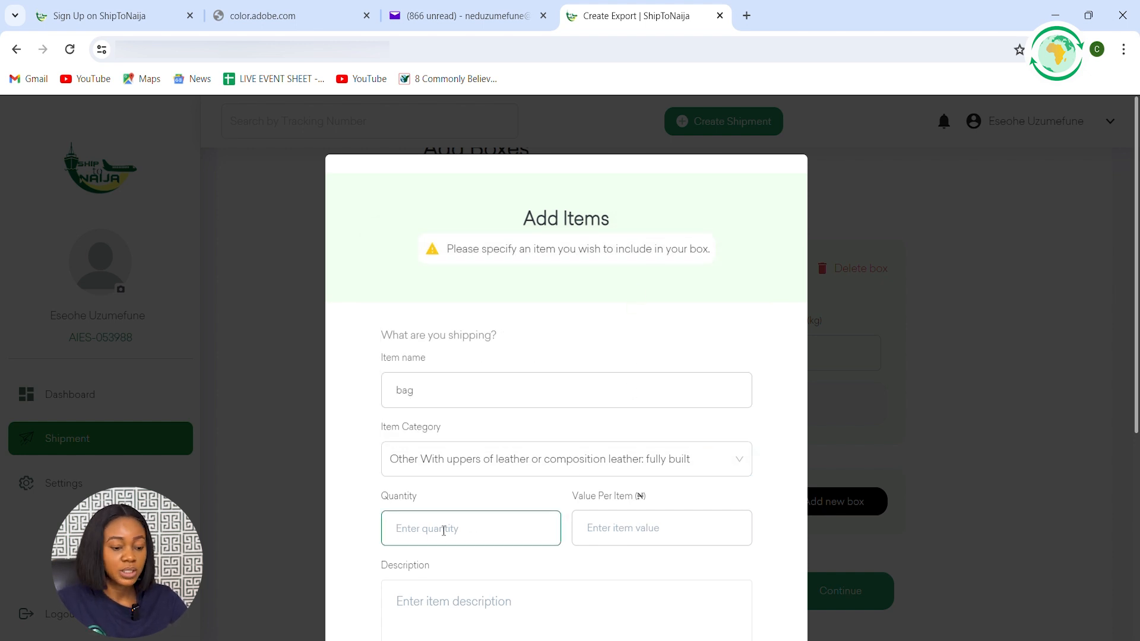
type("1")
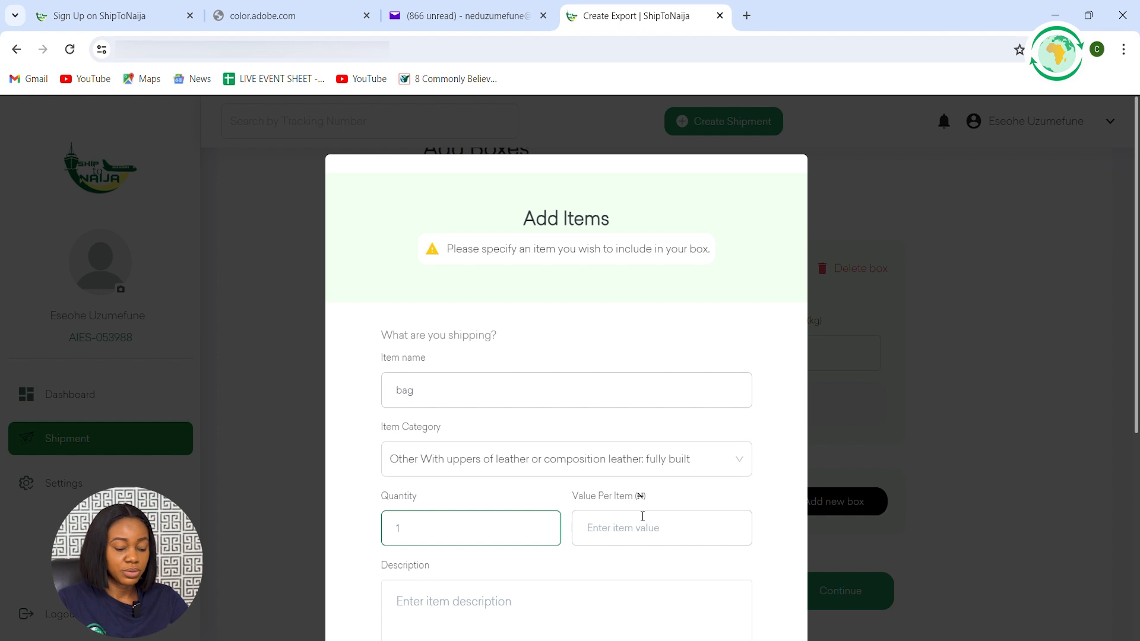
left_click(587, 528)
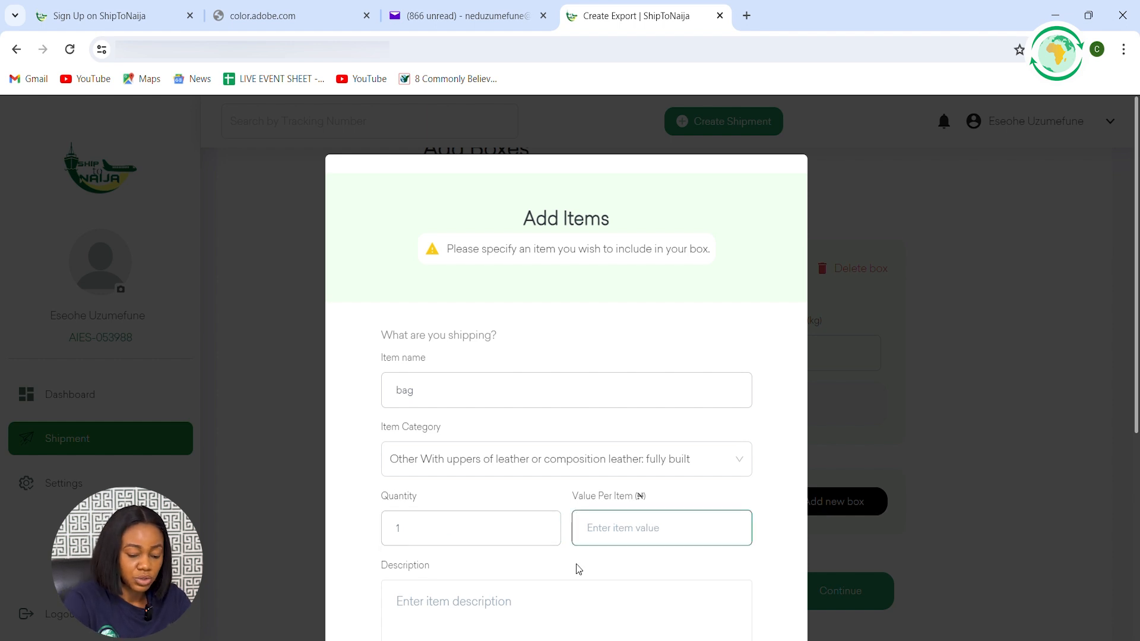
type("3000")
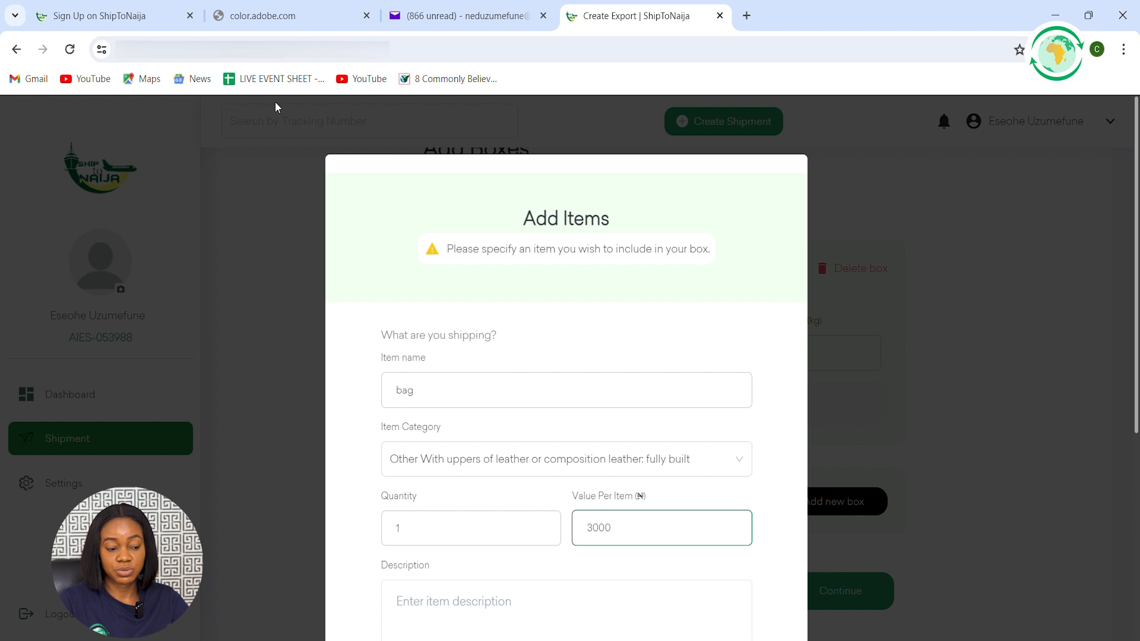
Describe the item as "Small red leather bag"
scroll(434, 412, "down", 3)
left_click(467, 438)
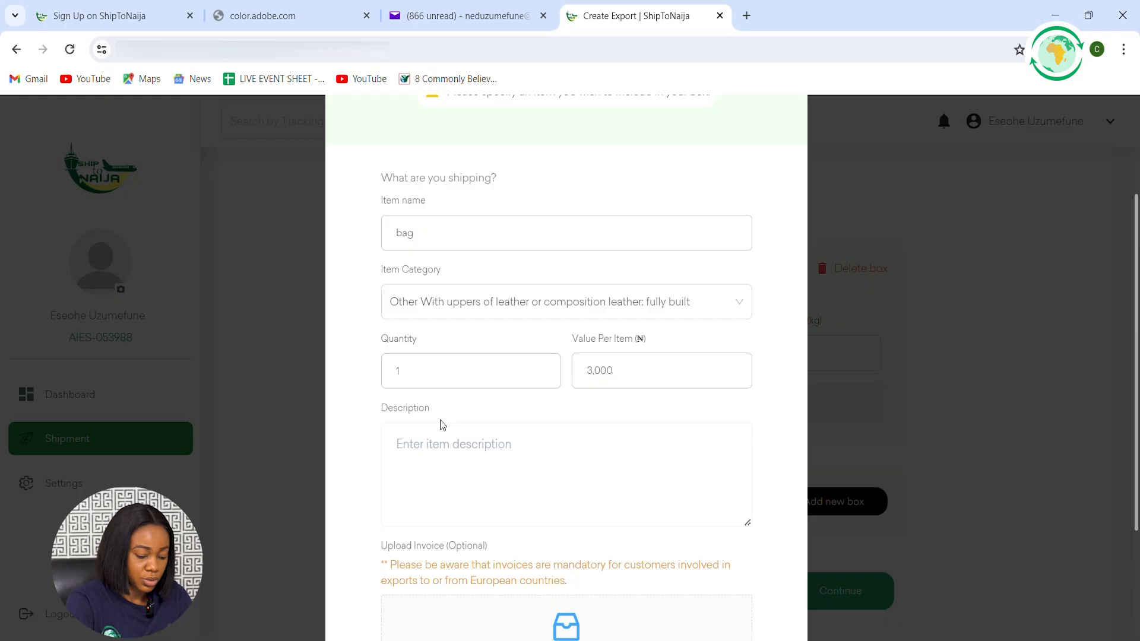
type("Small red")
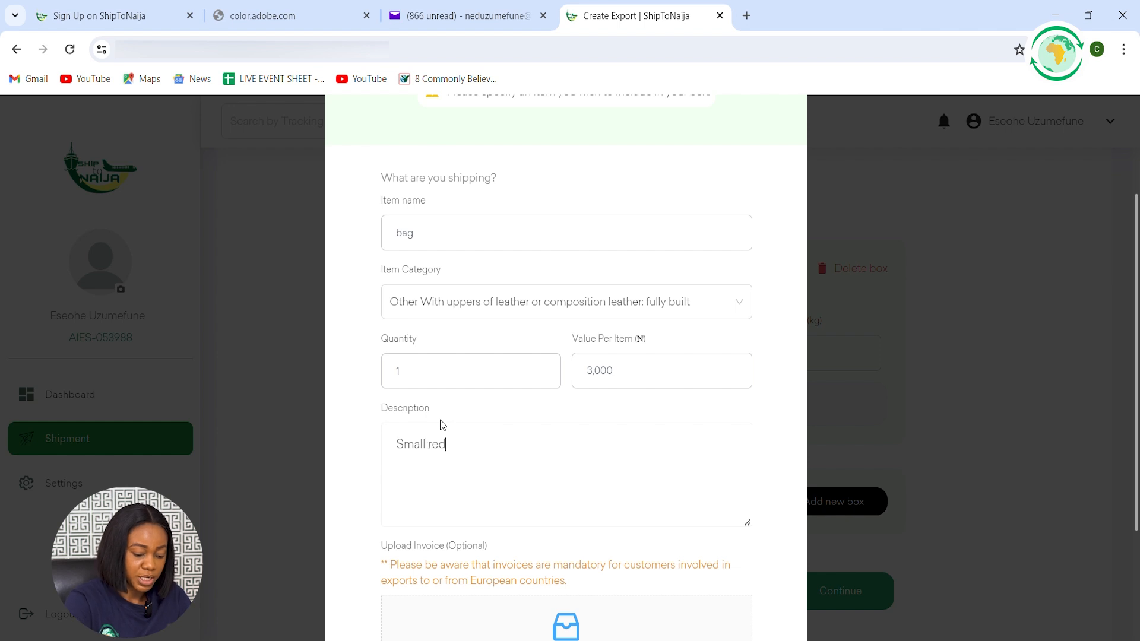
type(" leather bag")
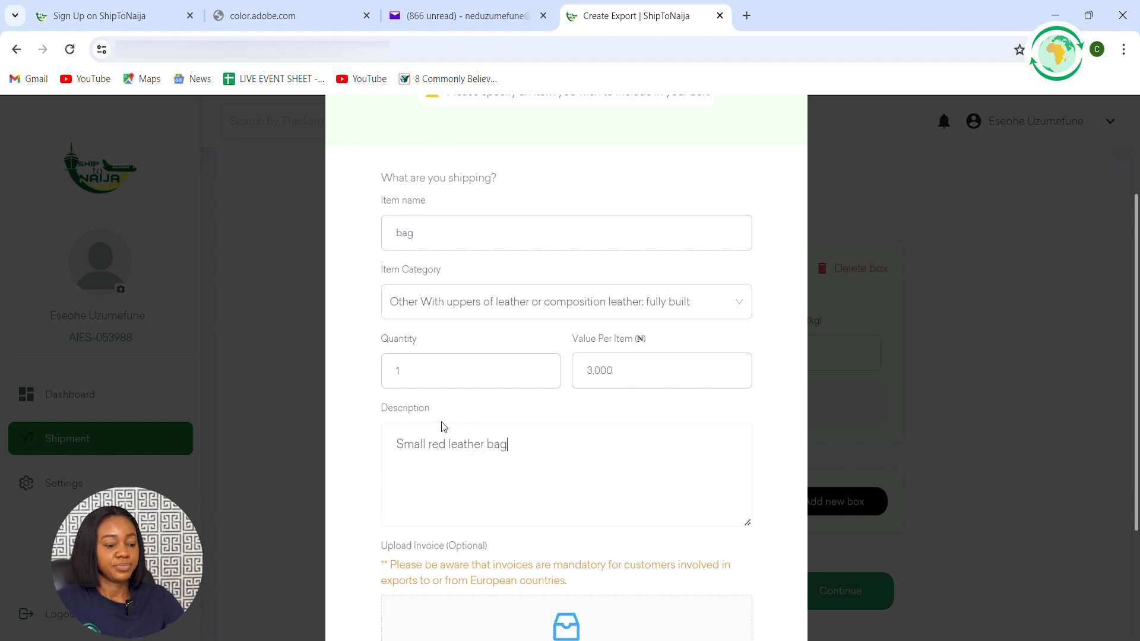
scroll(441, 422, "down", 3)
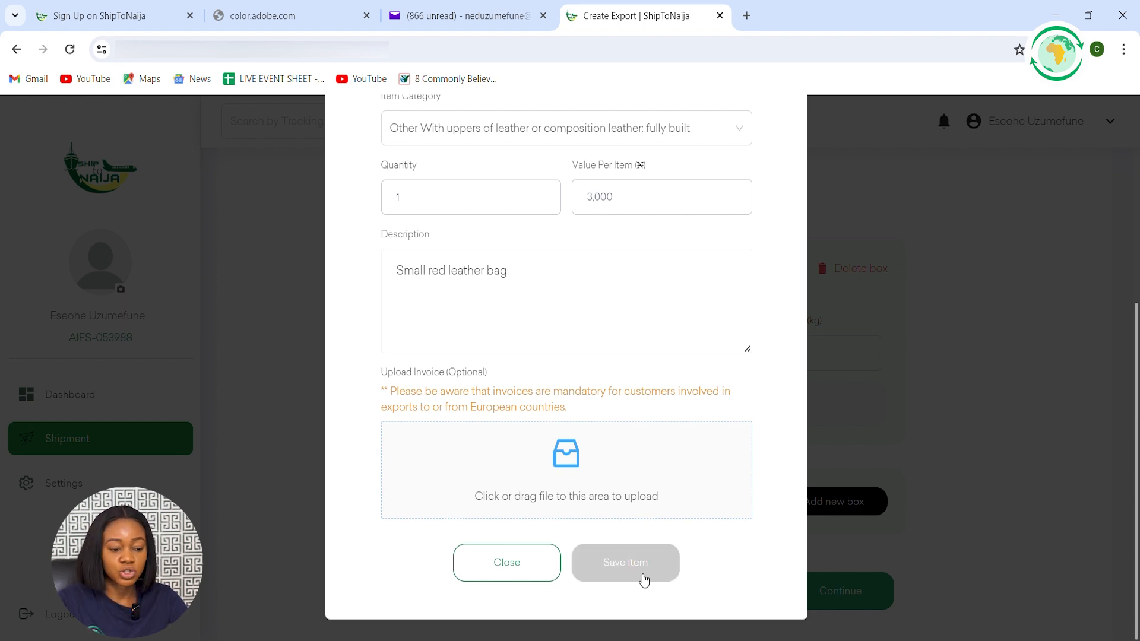
Attach Loans.jpg as the bag's invoice and save the item to Box 1
left_click(572, 465)
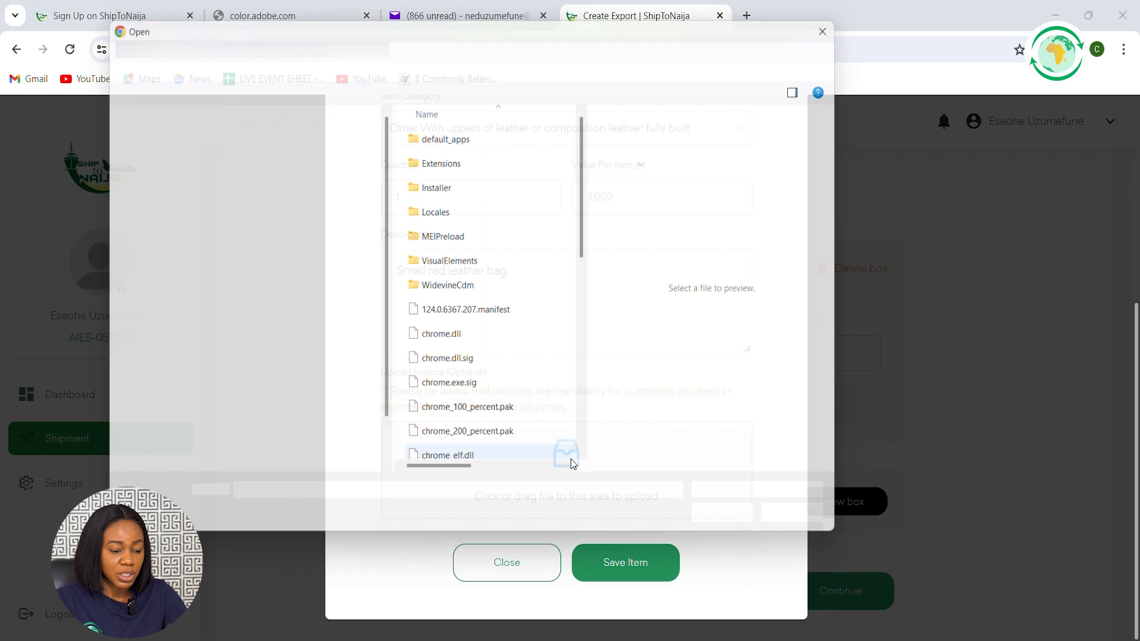
double_click(570, 462)
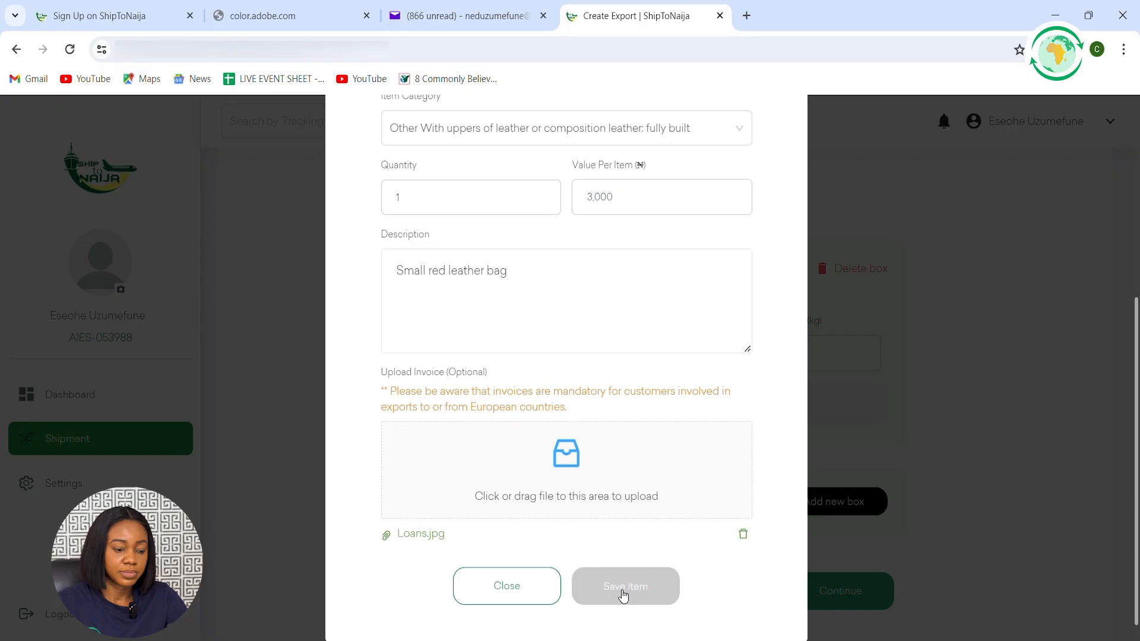
left_click(623, 587)
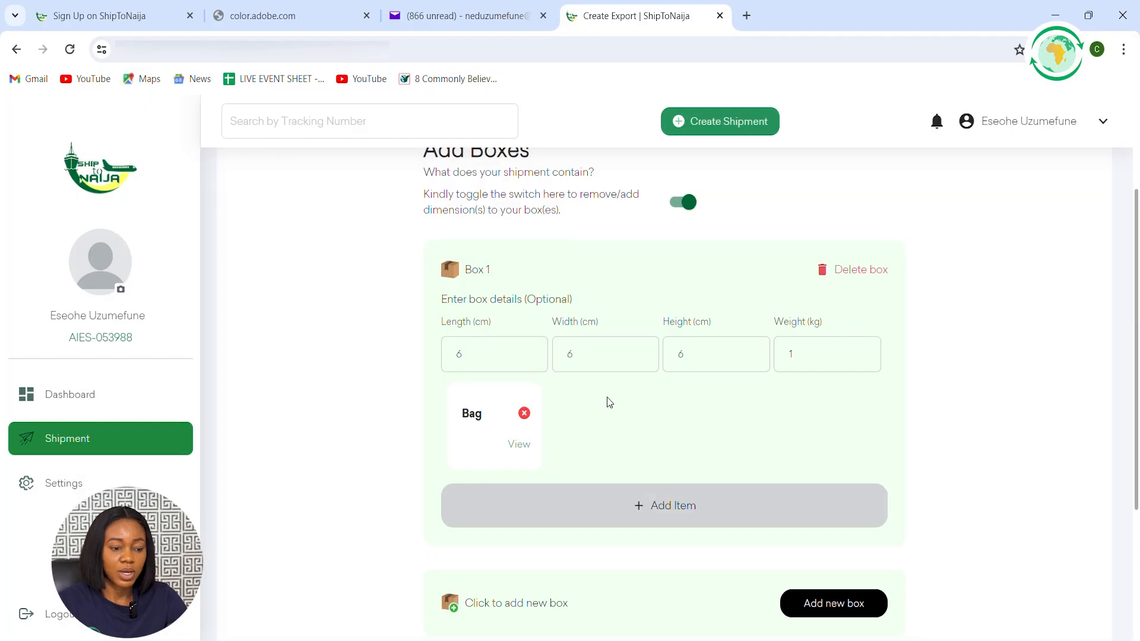
scroll(612, 399, "up", 3)
scroll(616, 398, "down", 1)
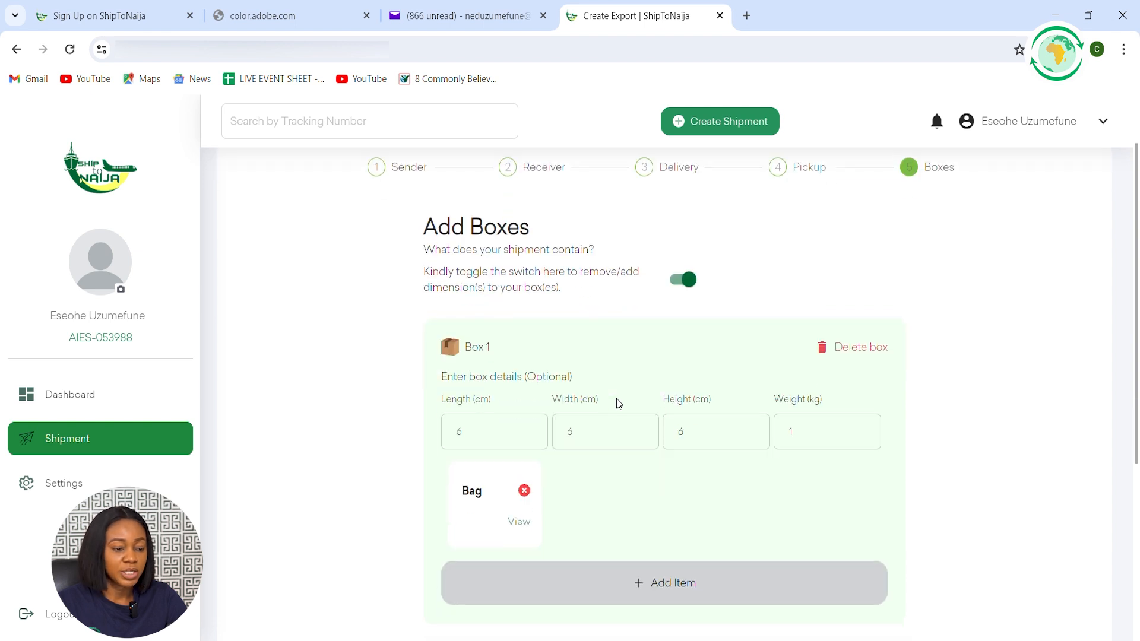
scroll(736, 380, "down", 1)
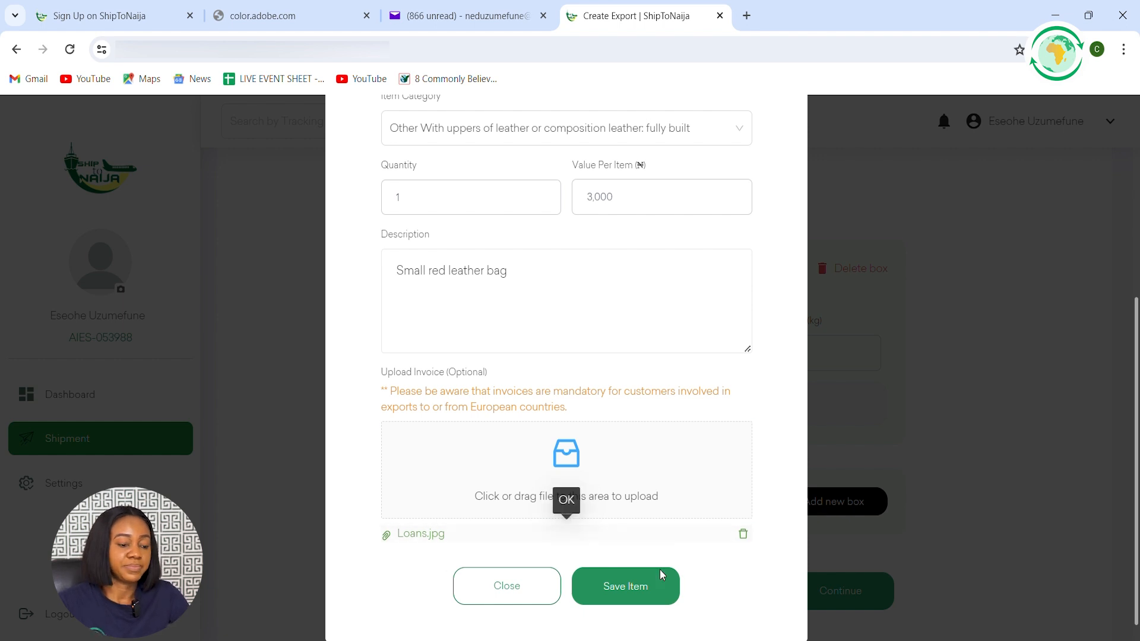
left_click(623, 596)
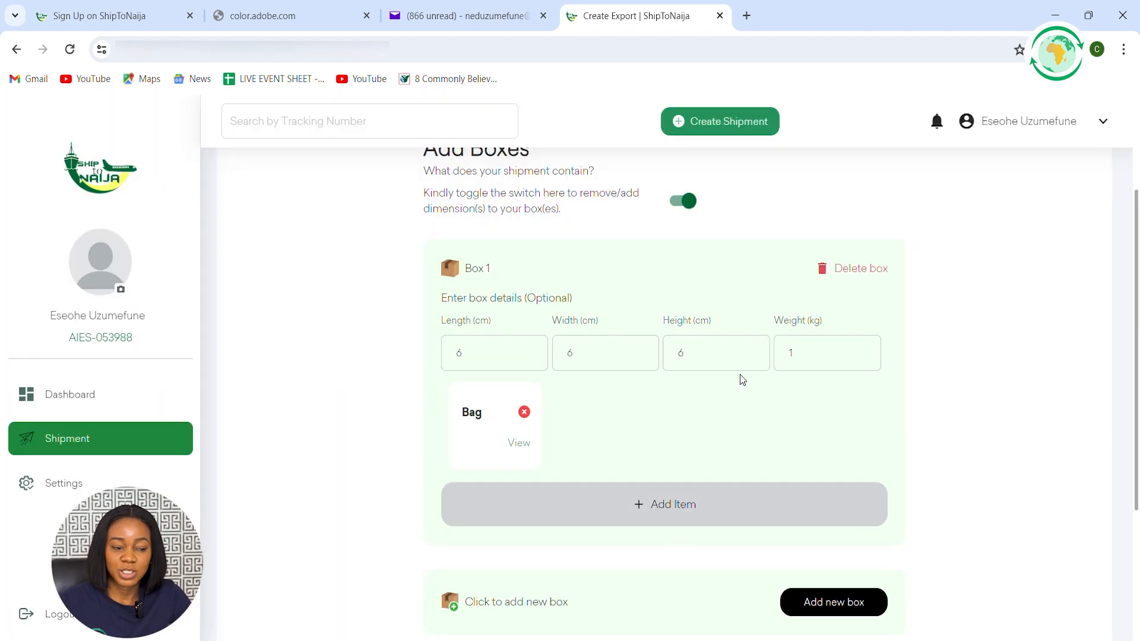
Finish the box details with Box 1 and continue to the shipment summary
scroll(609, 400, "up", 3)
scroll(612, 400, "down", 1)
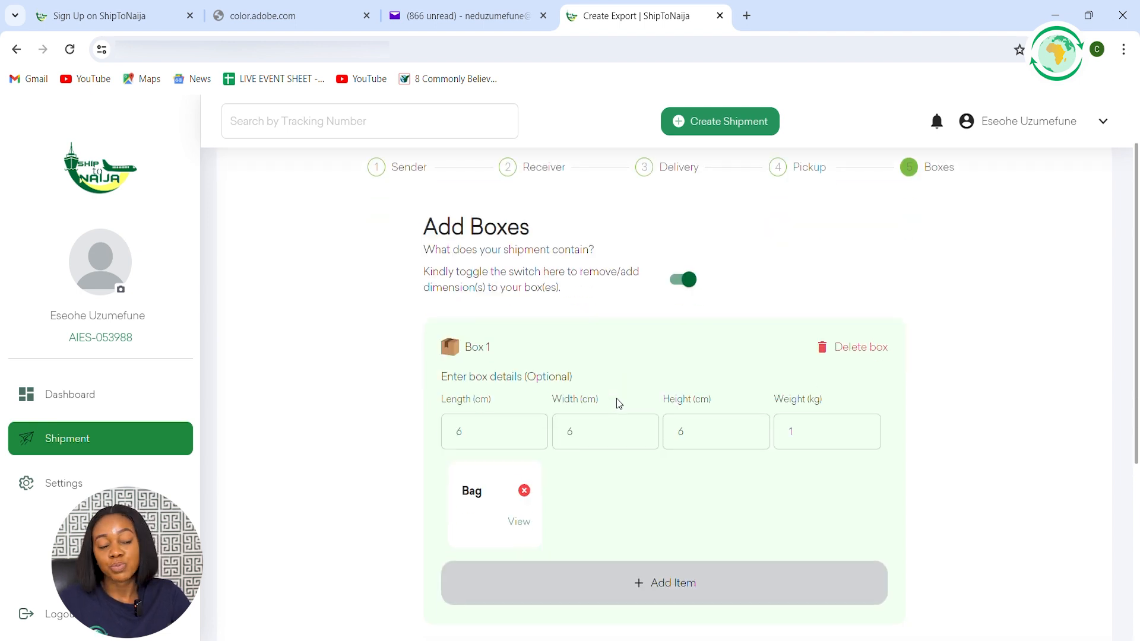
scroll(733, 383, "down", 1)
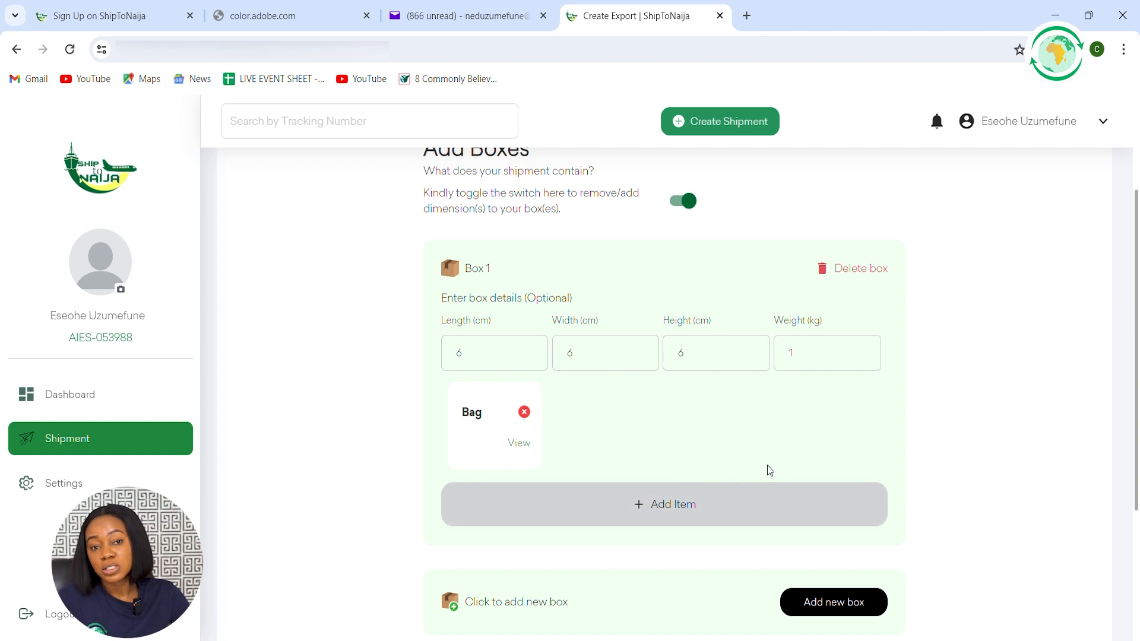
scroll(738, 477, "down", 1)
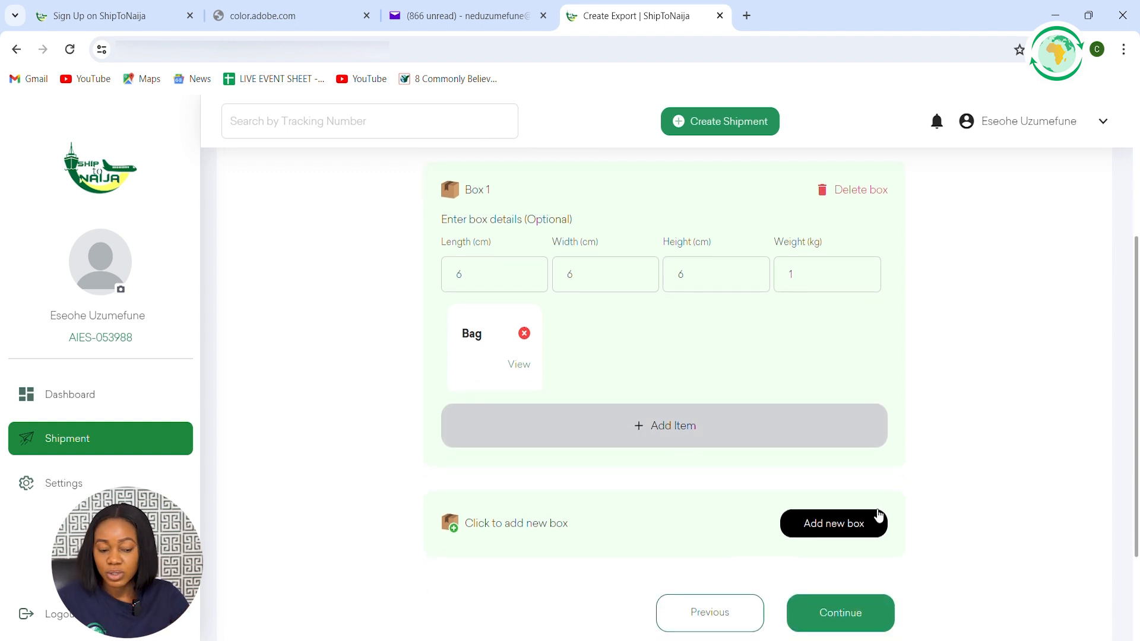
left_click(834, 523)
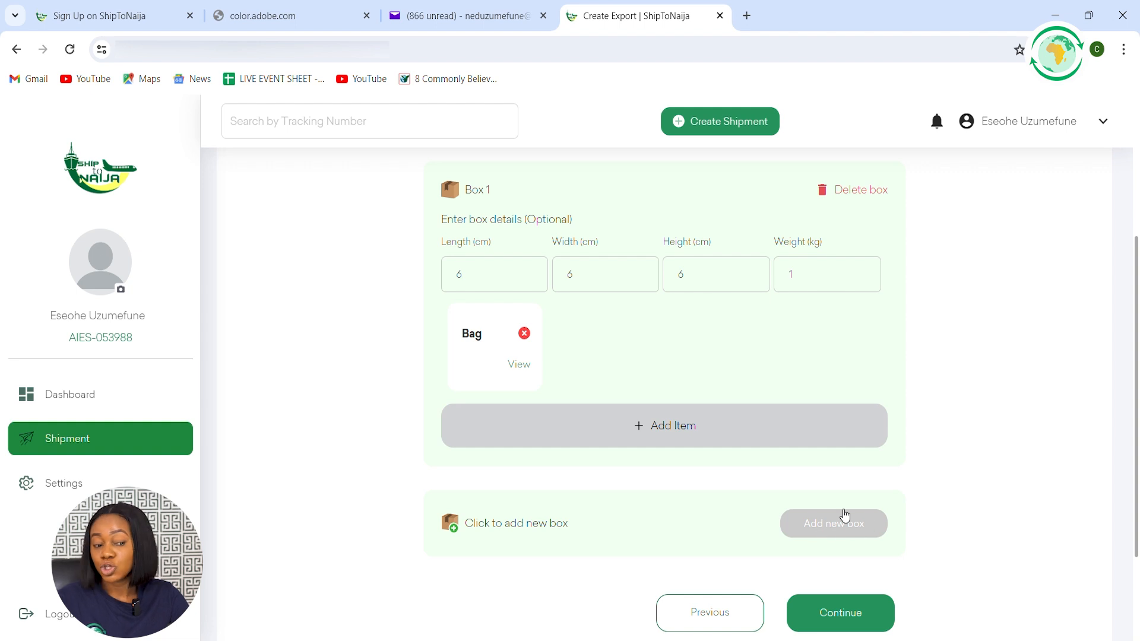
scroll(607, 399, "up", 1)
scroll(618, 393, "down", 3)
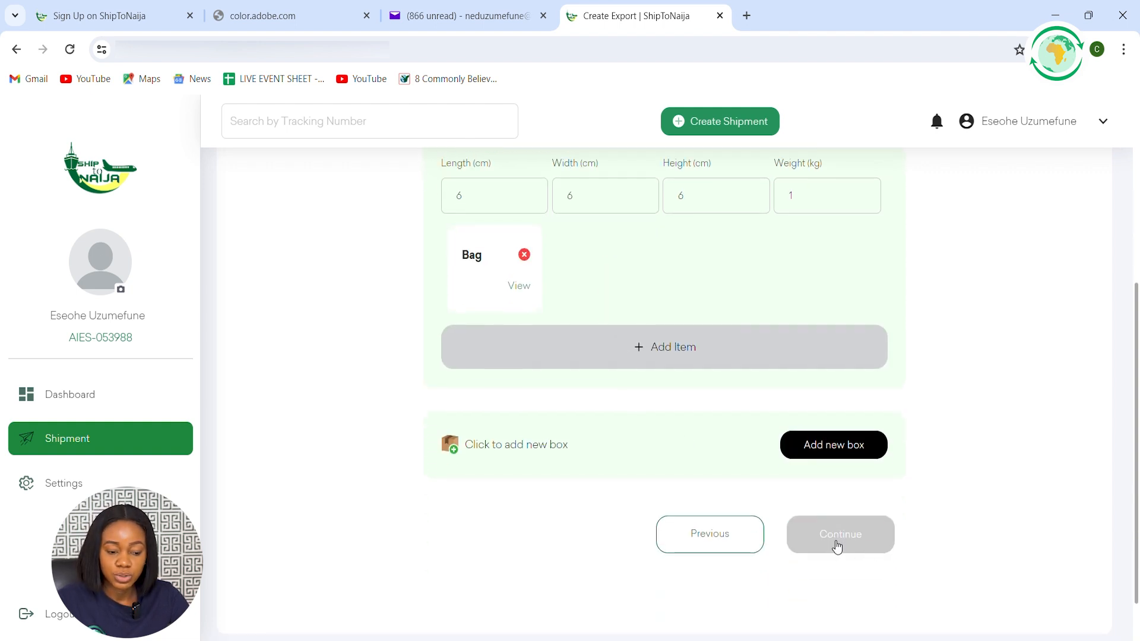
left_click(836, 547)
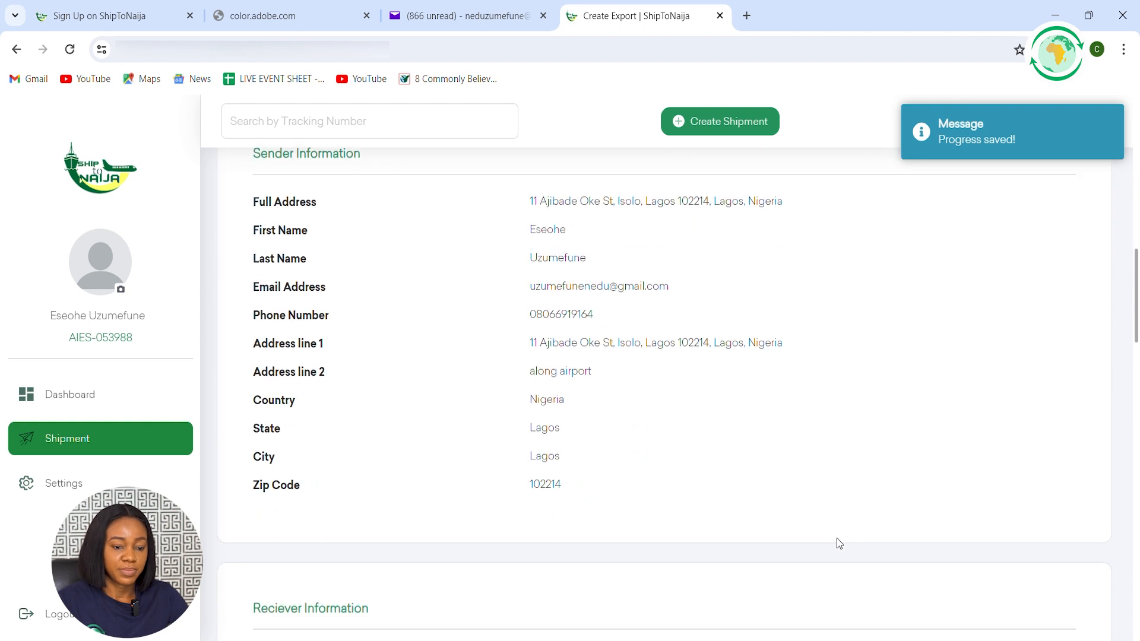
Review the sender, receiver and pickup information in the shipment summary
scroll(643, 412, "up", 9)
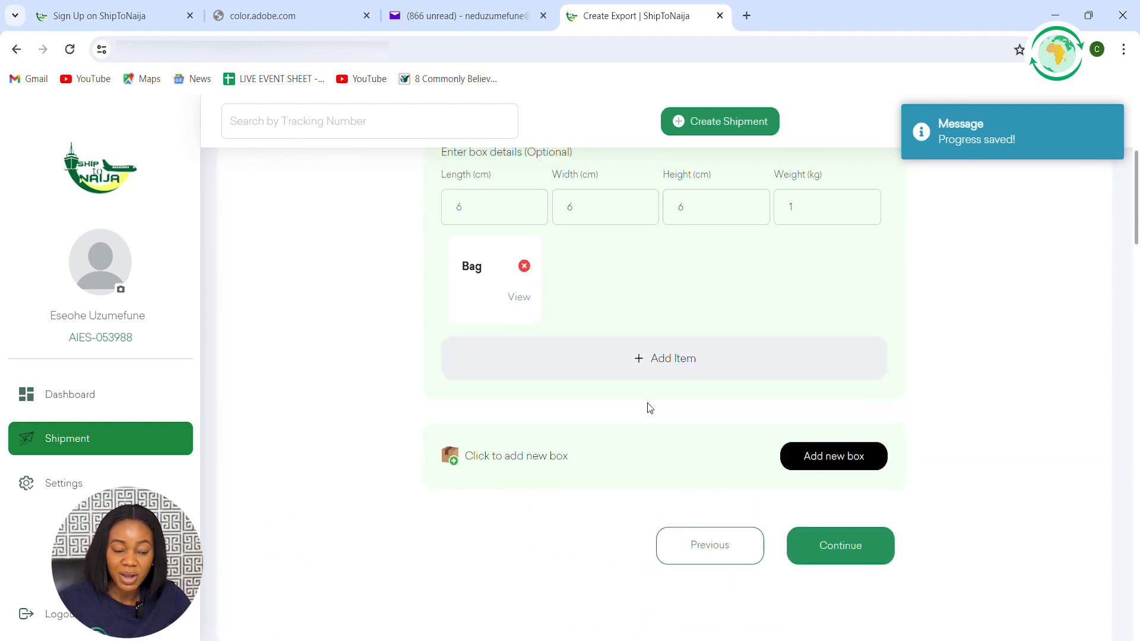
scroll(647, 403, "down", 3)
scroll(647, 399, "up", 8)
scroll(610, 381, "down", 4)
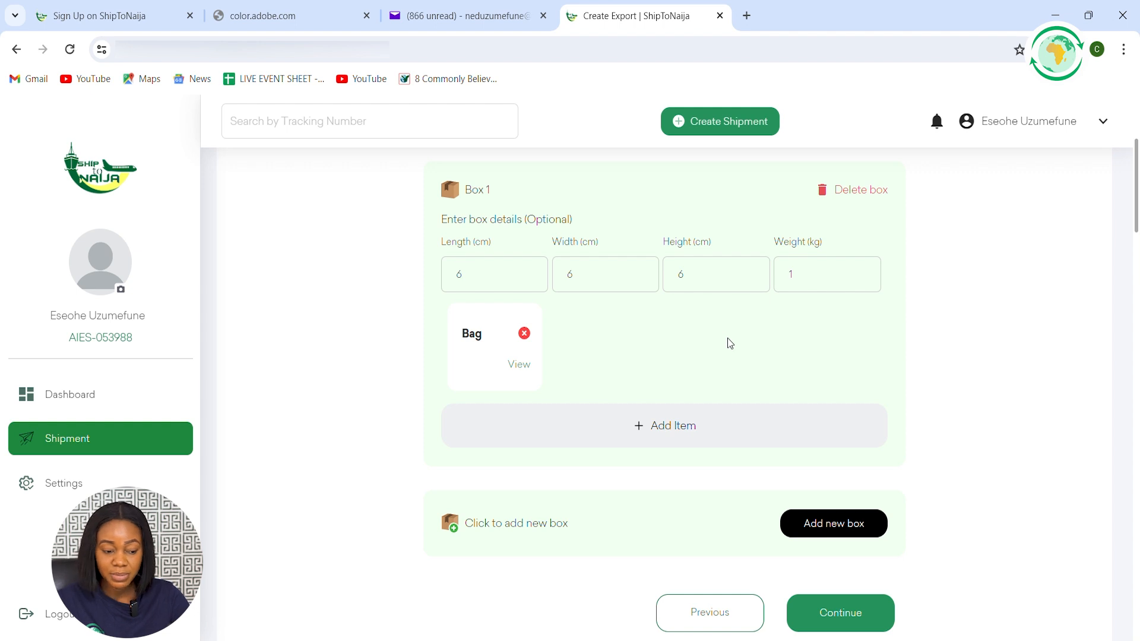
scroll(728, 341, "down", 10)
scroll(663, 358, "up", 1)
scroll(505, 359, "up", 1)
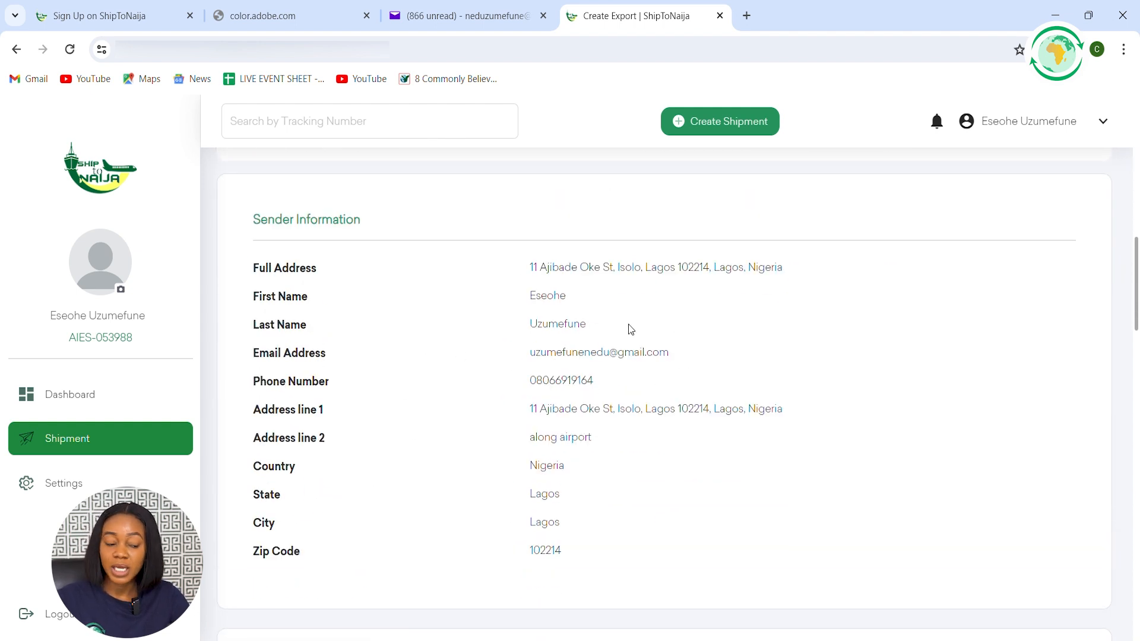
scroll(630, 330, "down", 9)
scroll(592, 390, "up", 1)
scroll(594, 391, "down", 4)
scroll(597, 394, "down", 5)
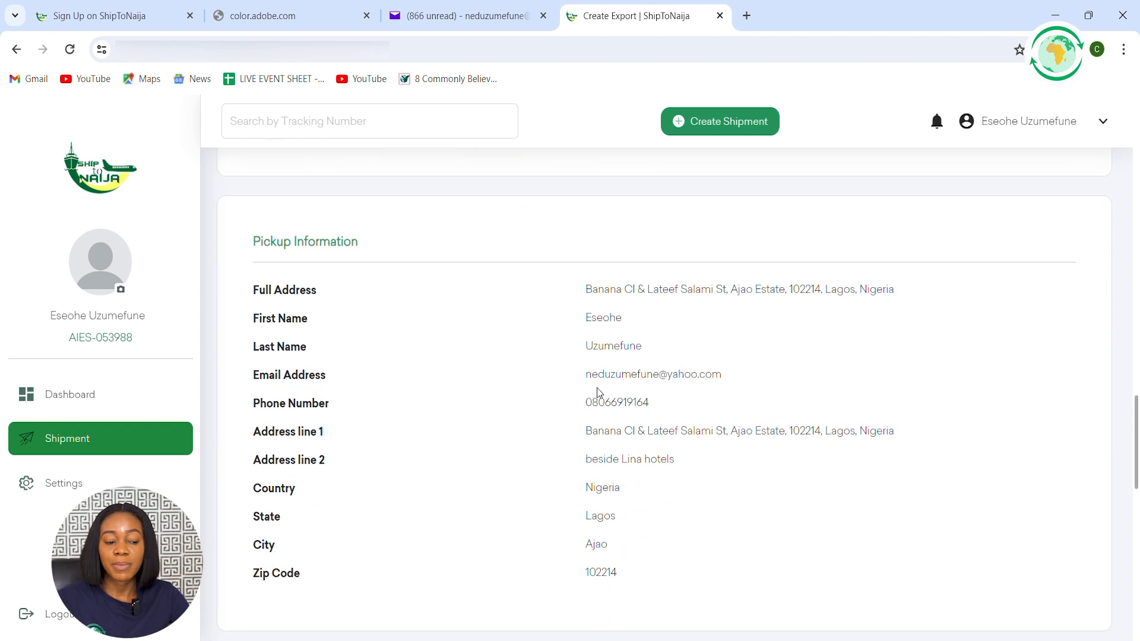
scroll(626, 407, "up", 1)
scroll(626, 408, "up", 1)
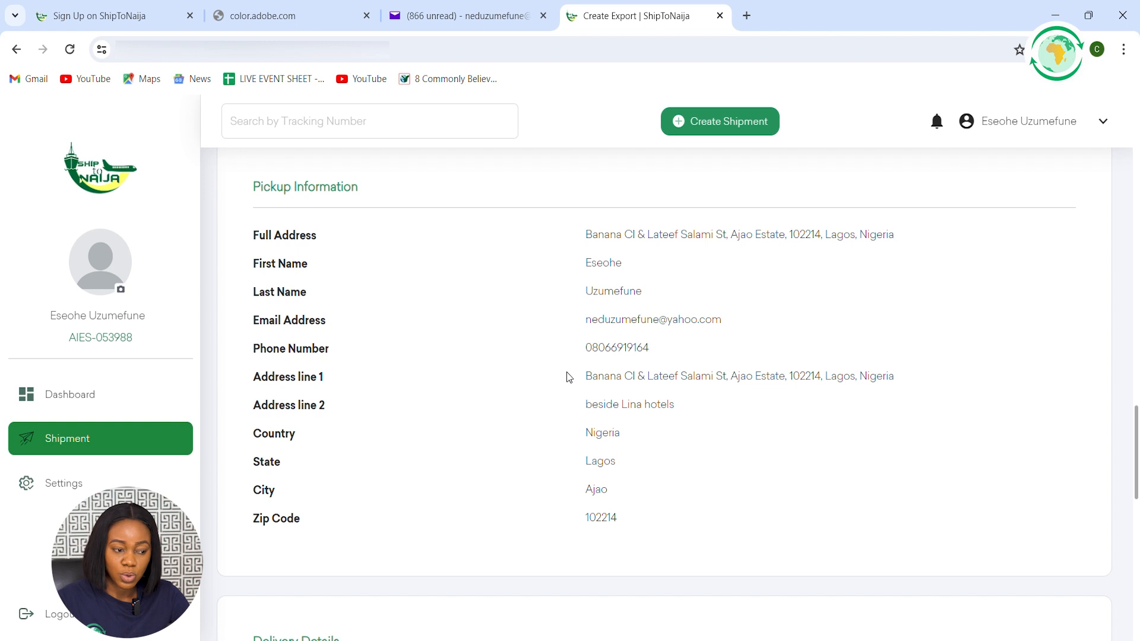
Check the delivery details and Box 1's weight, dimensions and item information in the summary
scroll(663, 372, "down", 4)
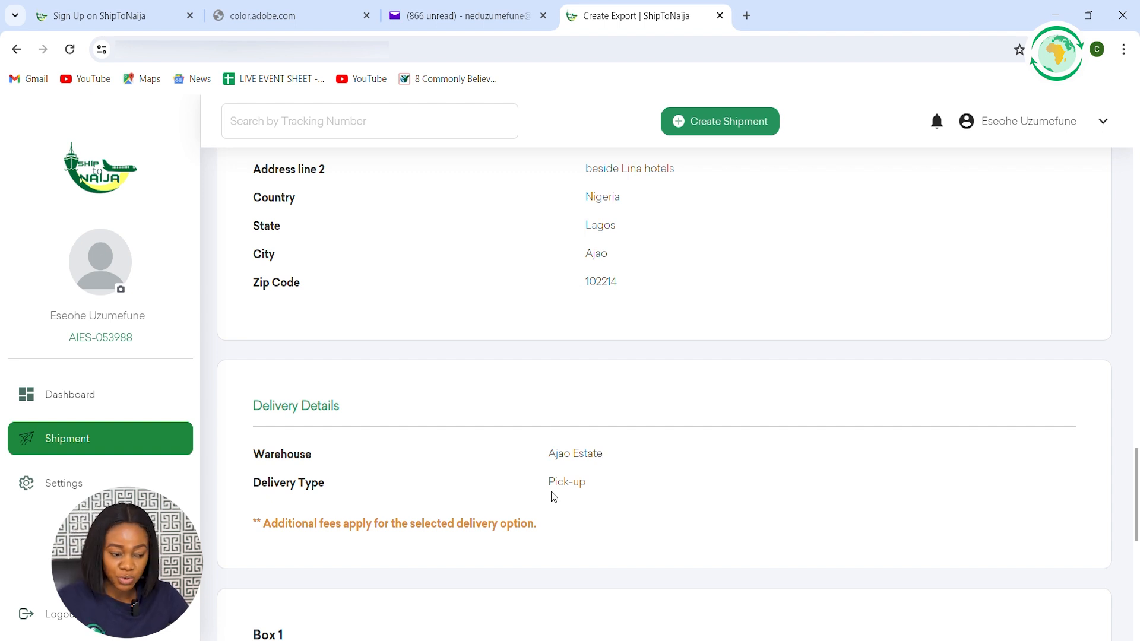
scroll(553, 496, "down", 1)
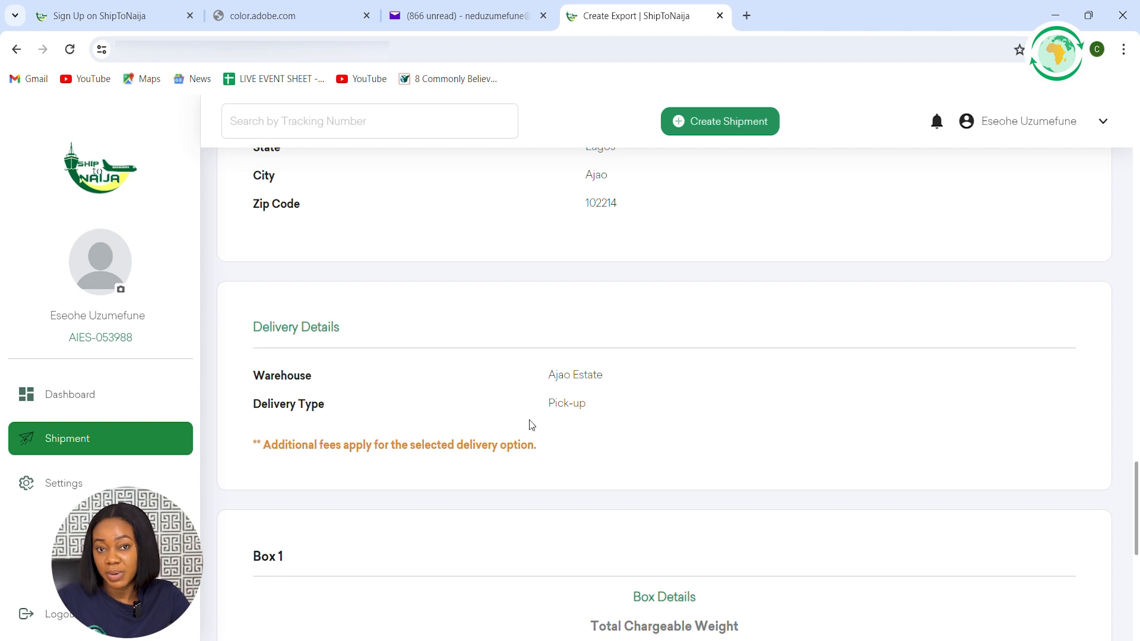
scroll(536, 422, "down", 4)
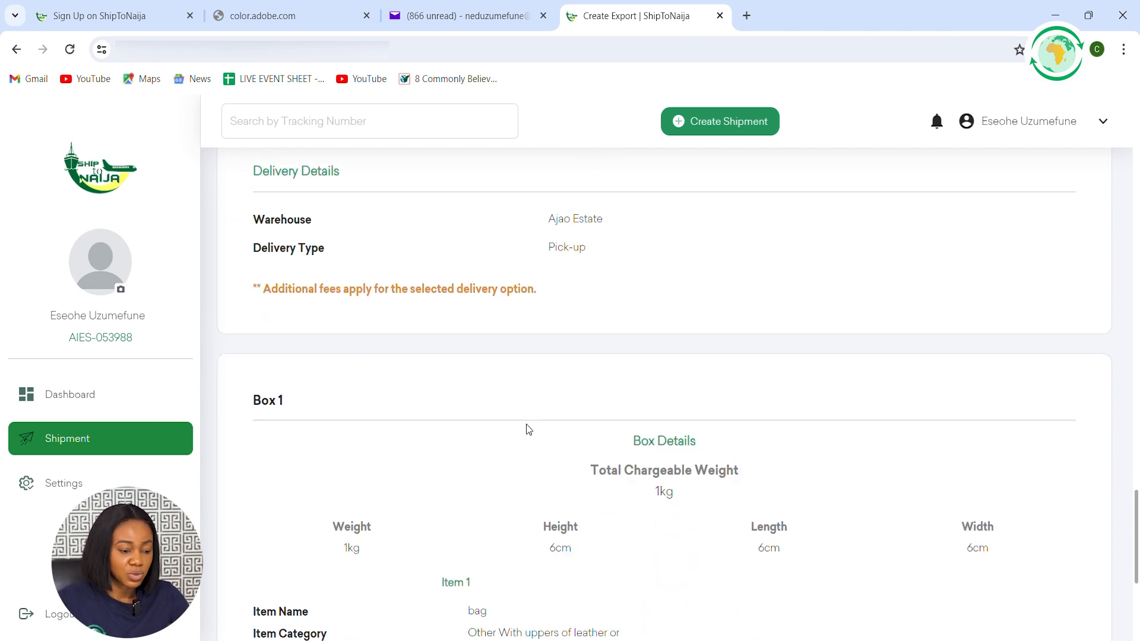
scroll(547, 413, "down", 1)
scroll(714, 402, "up", 1)
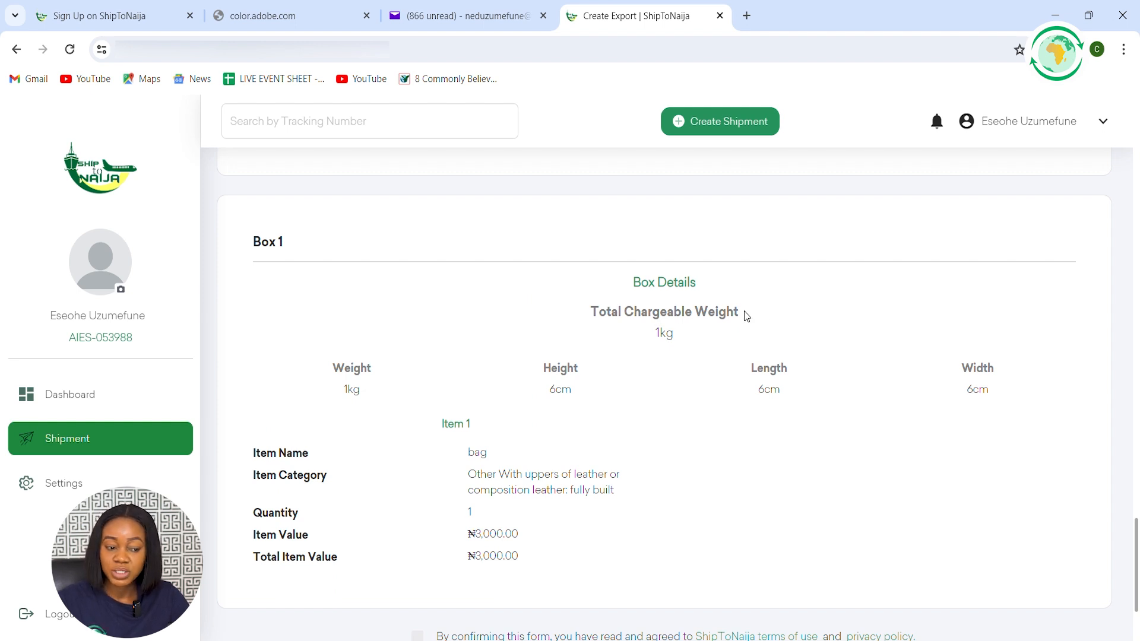
scroll(745, 337, "down", 1)
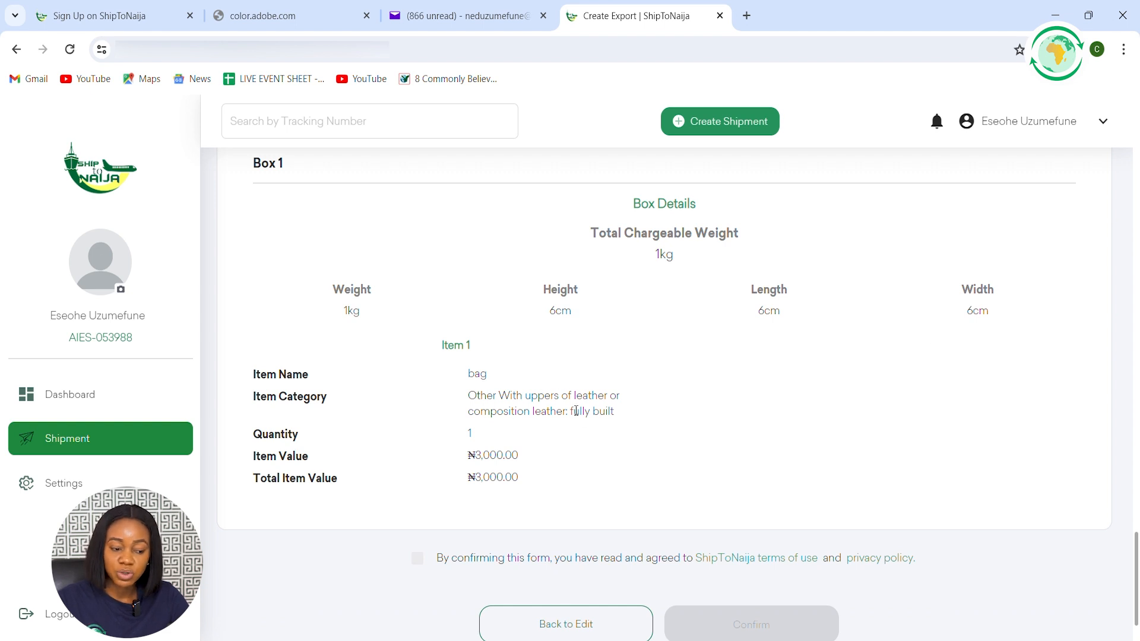
scroll(518, 441, "down", 1)
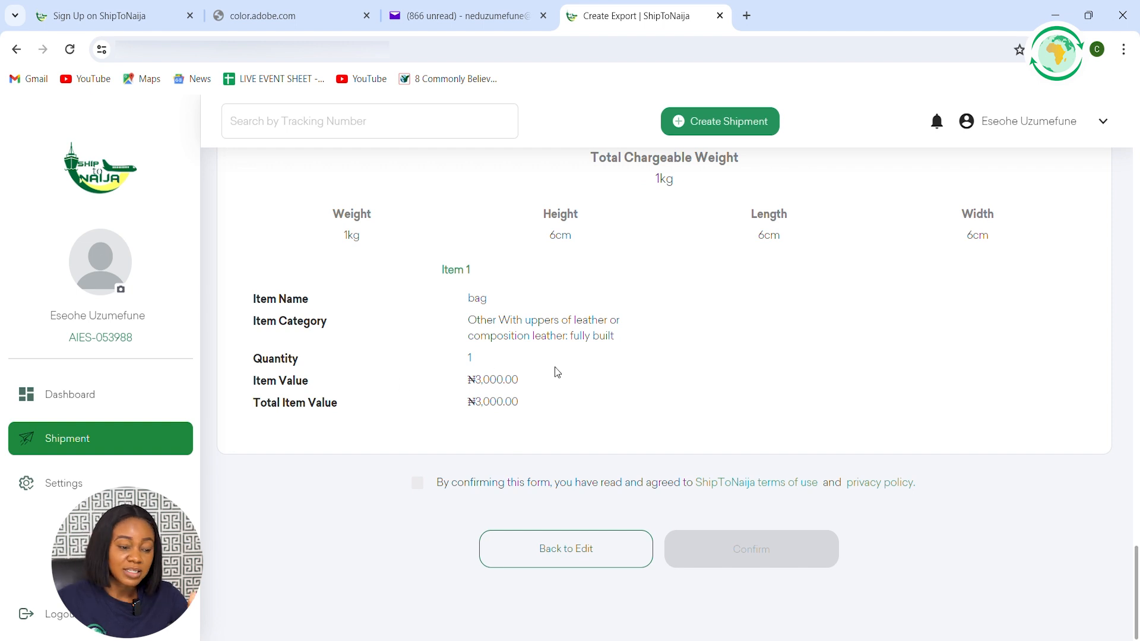
scroll(725, 537, "up", 3)
scroll(726, 541, "up", 2)
scroll(725, 538, "down", 5)
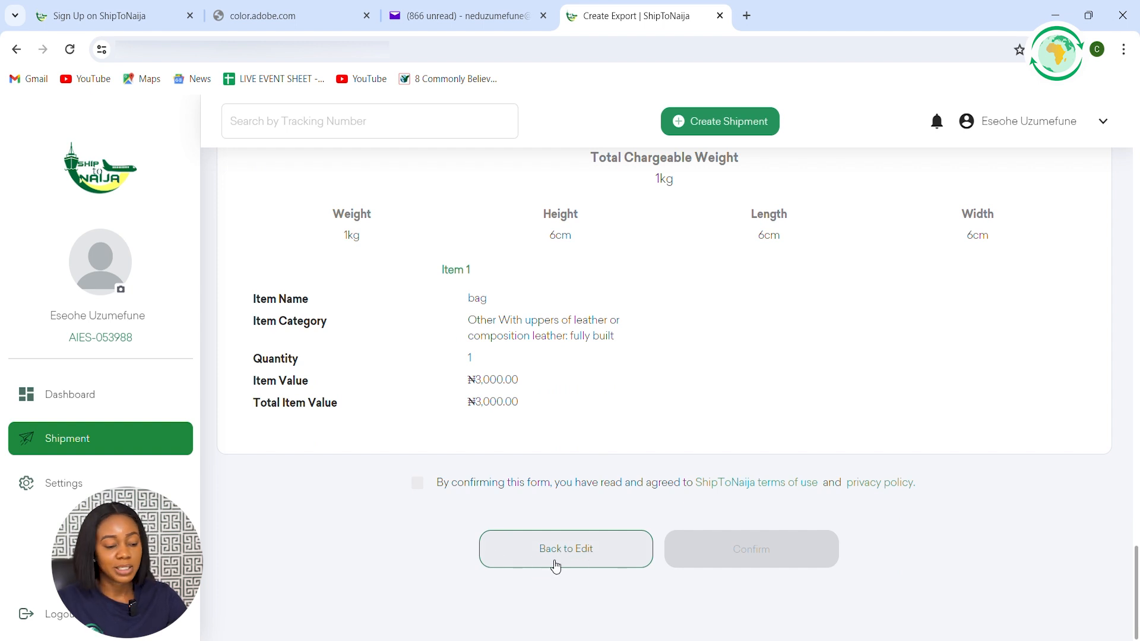
Recheck the box entries and the receiver and pickup information for anything that needs editing
scroll(644, 442, "up", 10)
scroll(644, 433, "up", 15)
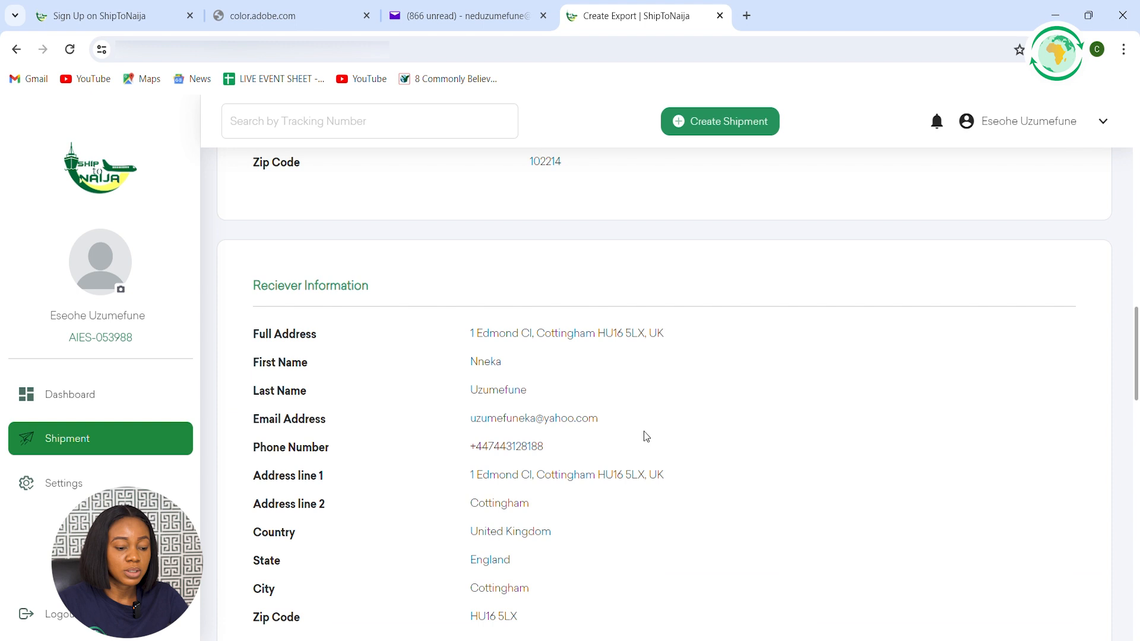
scroll(648, 420, "up", 2)
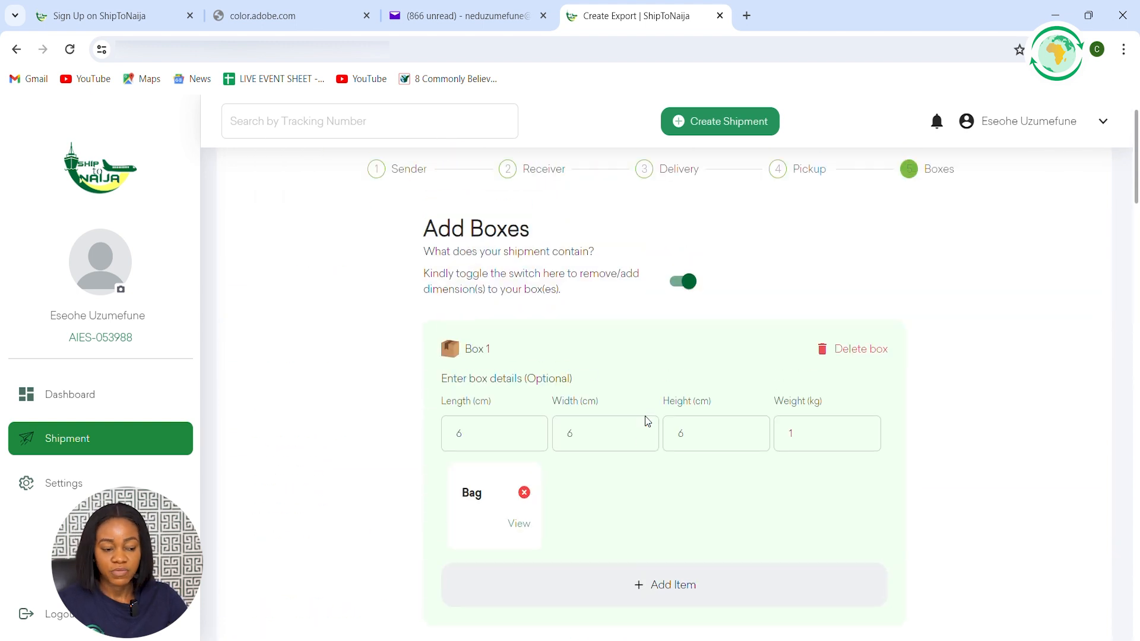
scroll(647, 416, "down", 14)
scroll(648, 413, "down", 8)
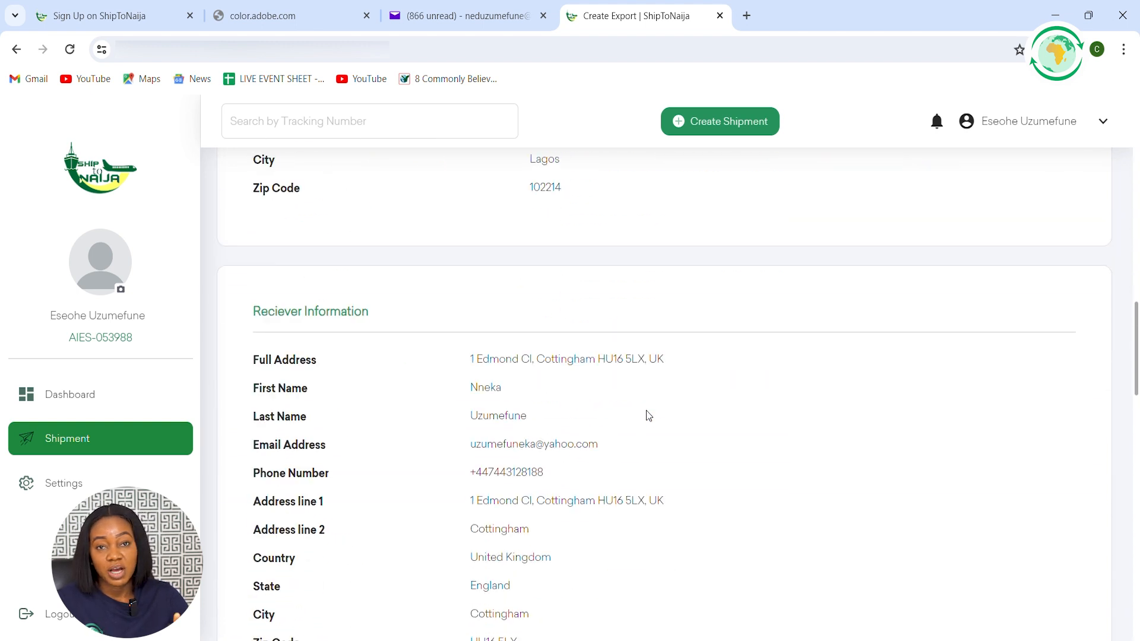
scroll(635, 409, "down", 7)
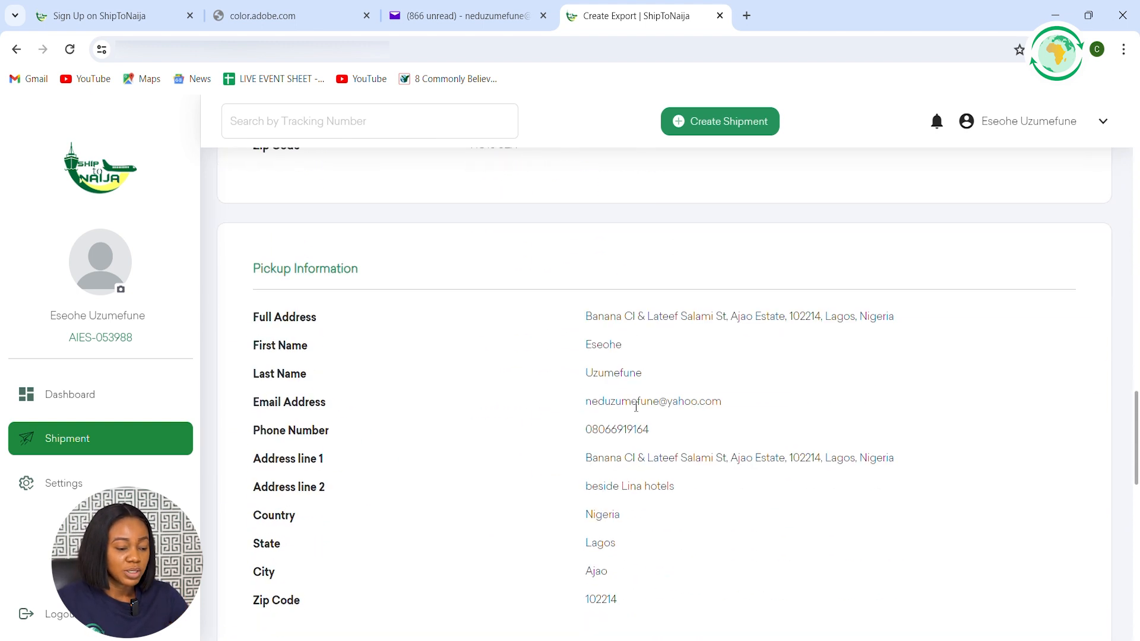
Accept the ShipToNaija terms of use and privacy policy and confirm the shipment
scroll(636, 407, "down", 12)
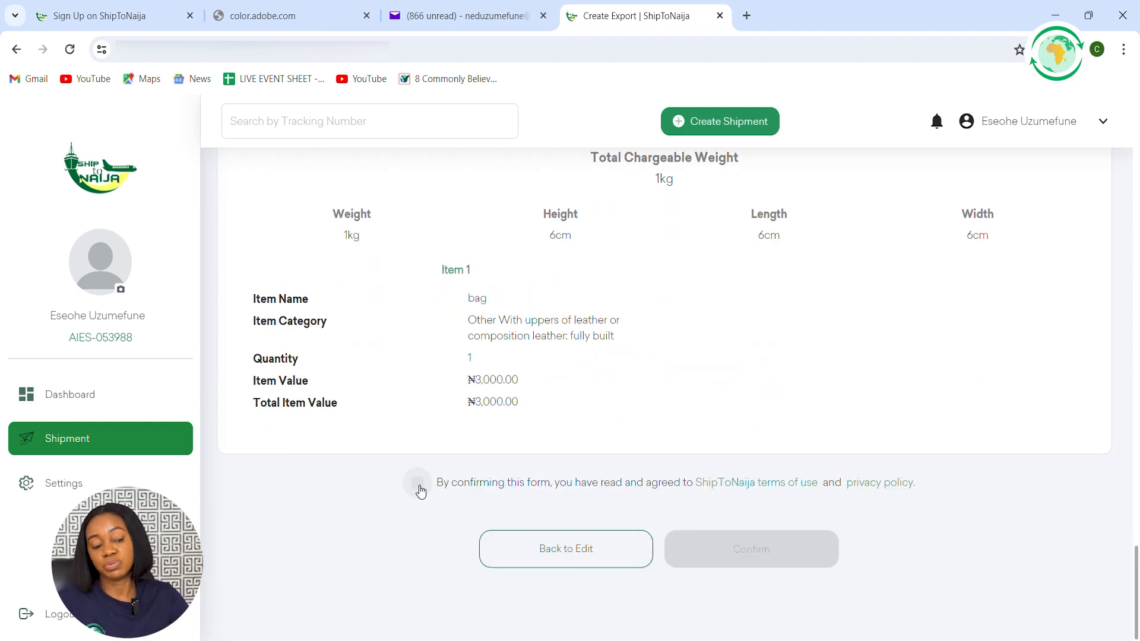
left_click(419, 484)
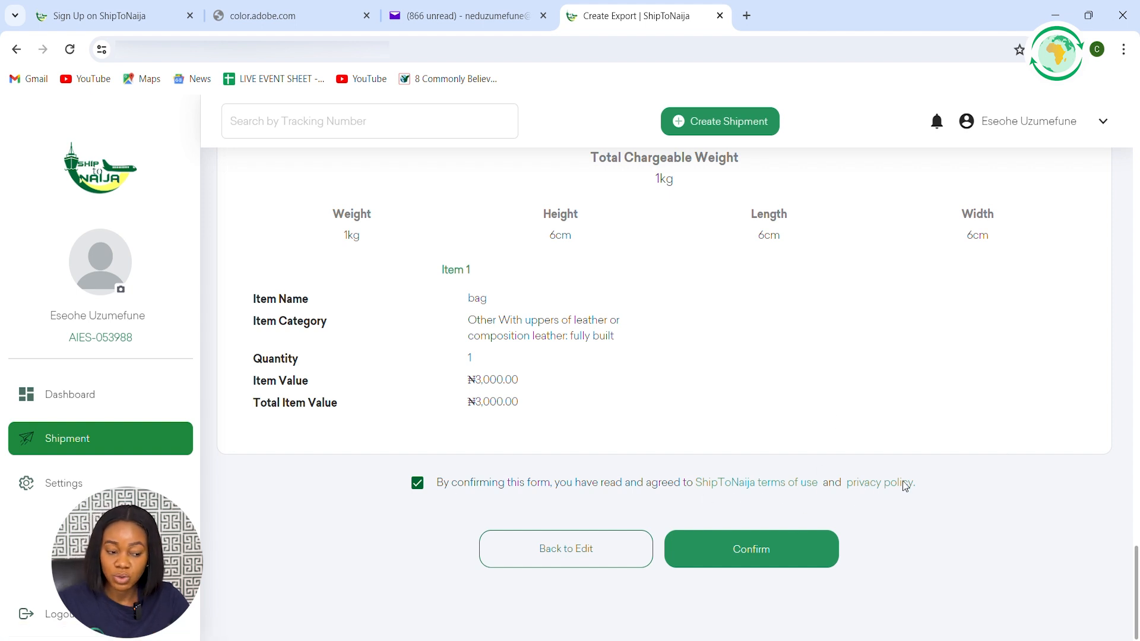
left_click(730, 550)
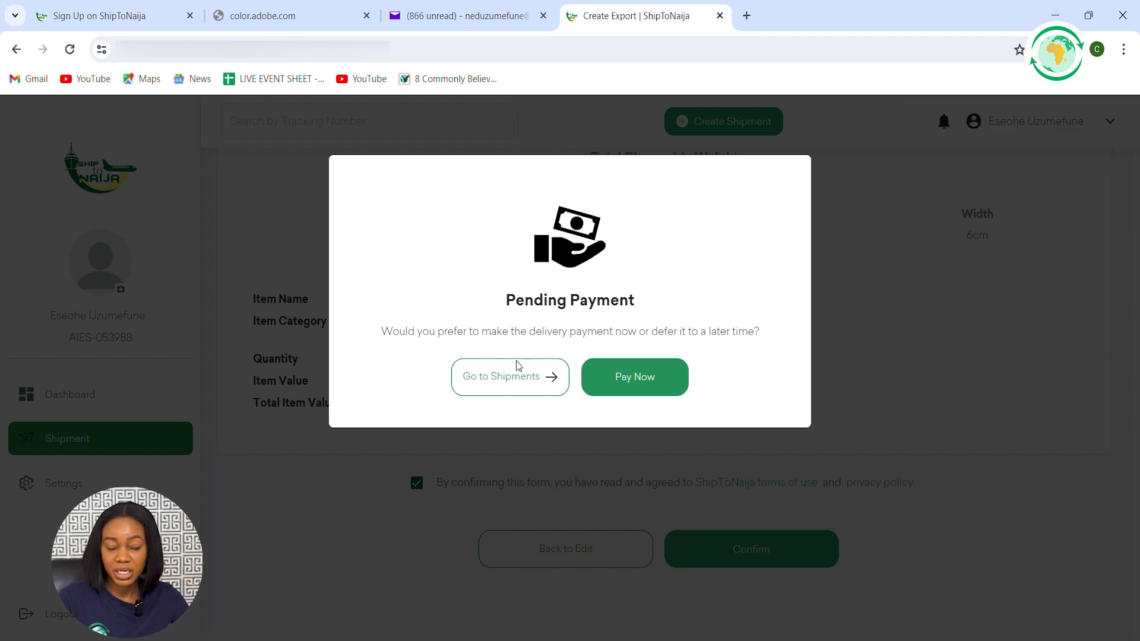
Choose to pay for the delivery now and enter the card number in the card payment form
left_click(631, 389)
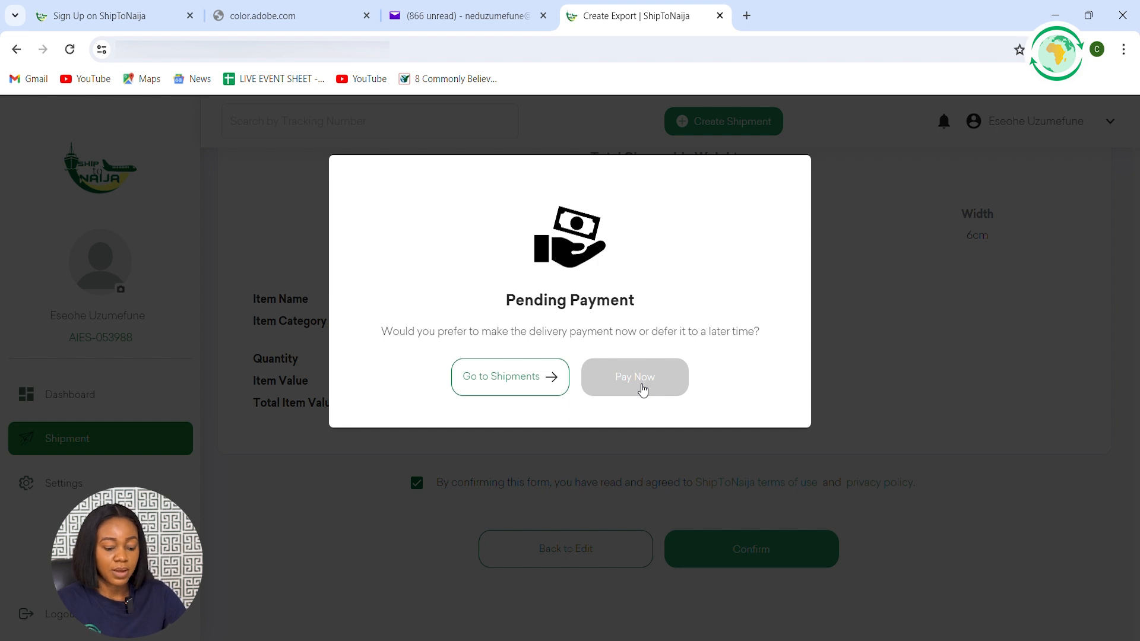
left_click(642, 386)
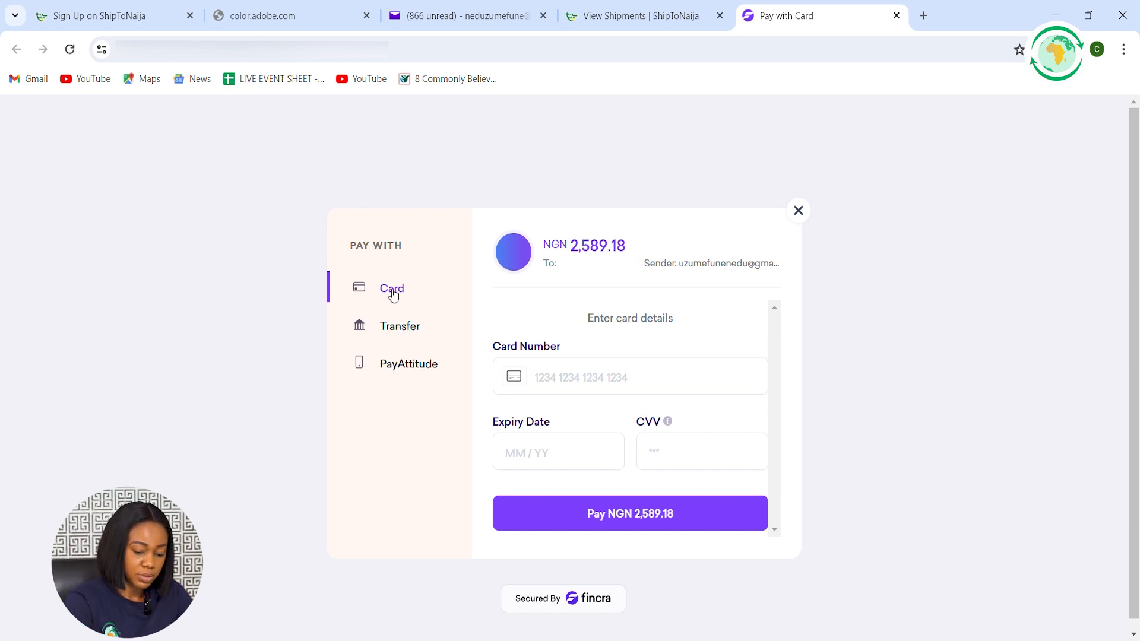
left_click(552, 380)
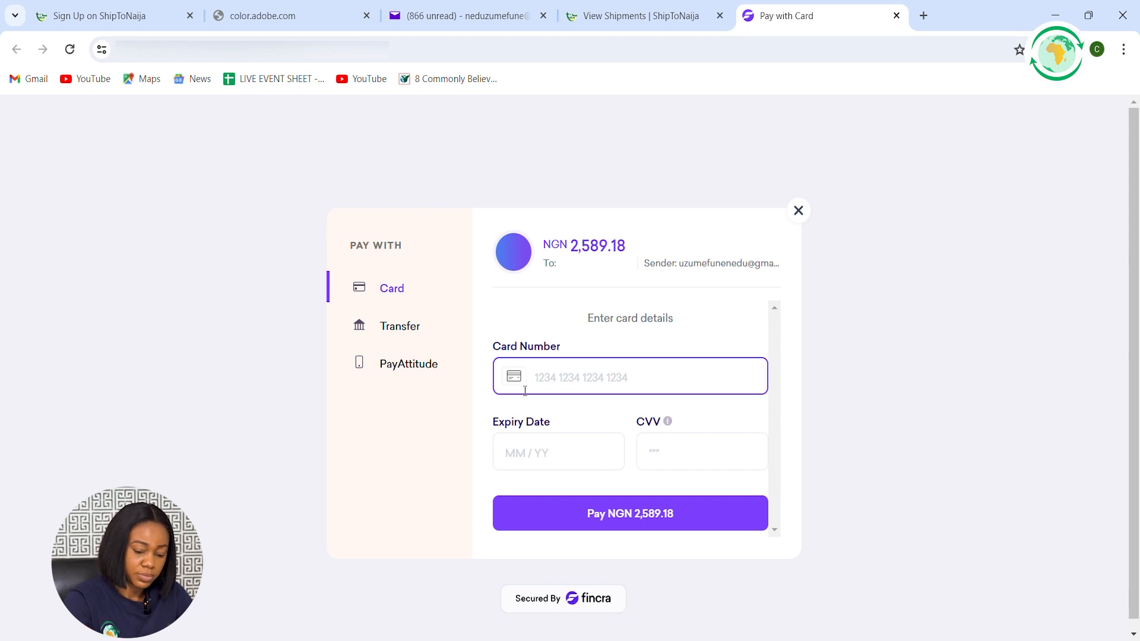
type("53")
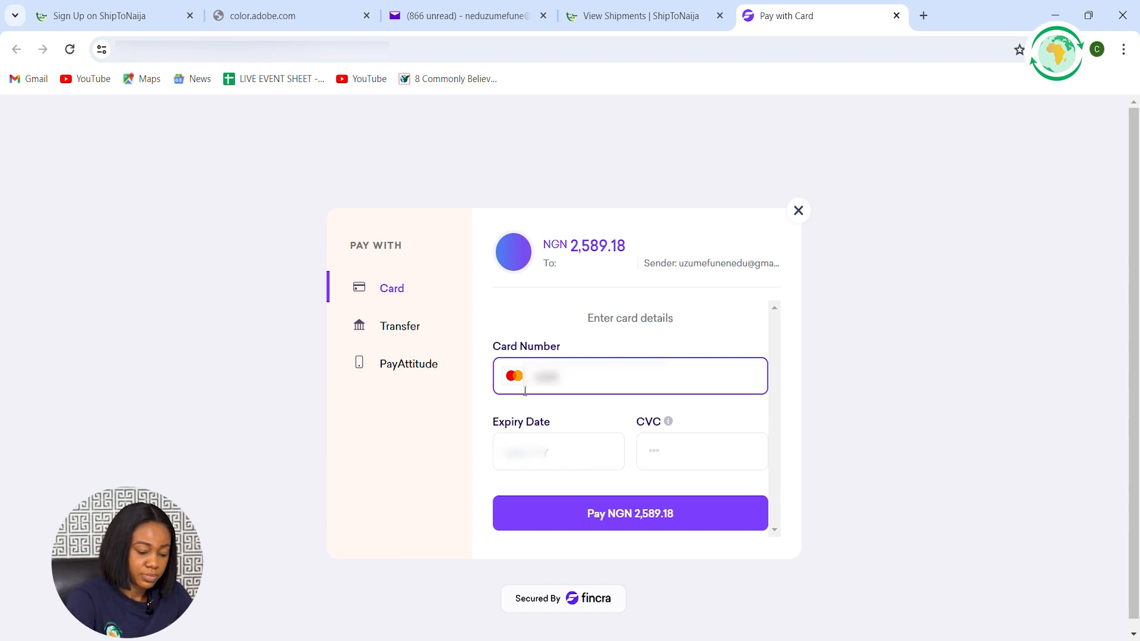
type("****")
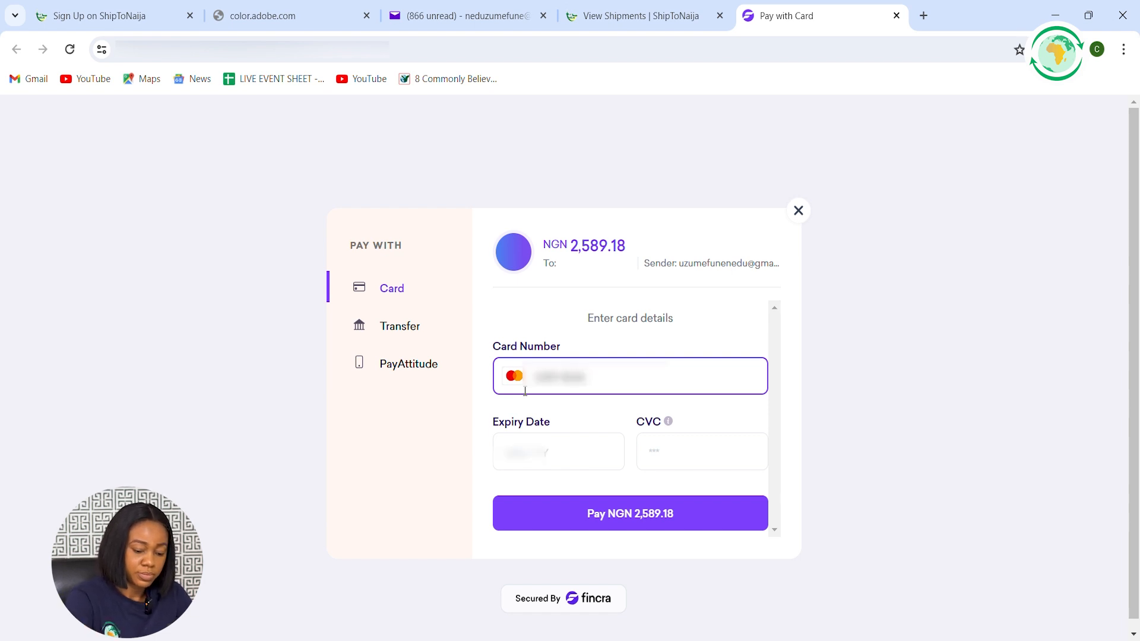
type("***")
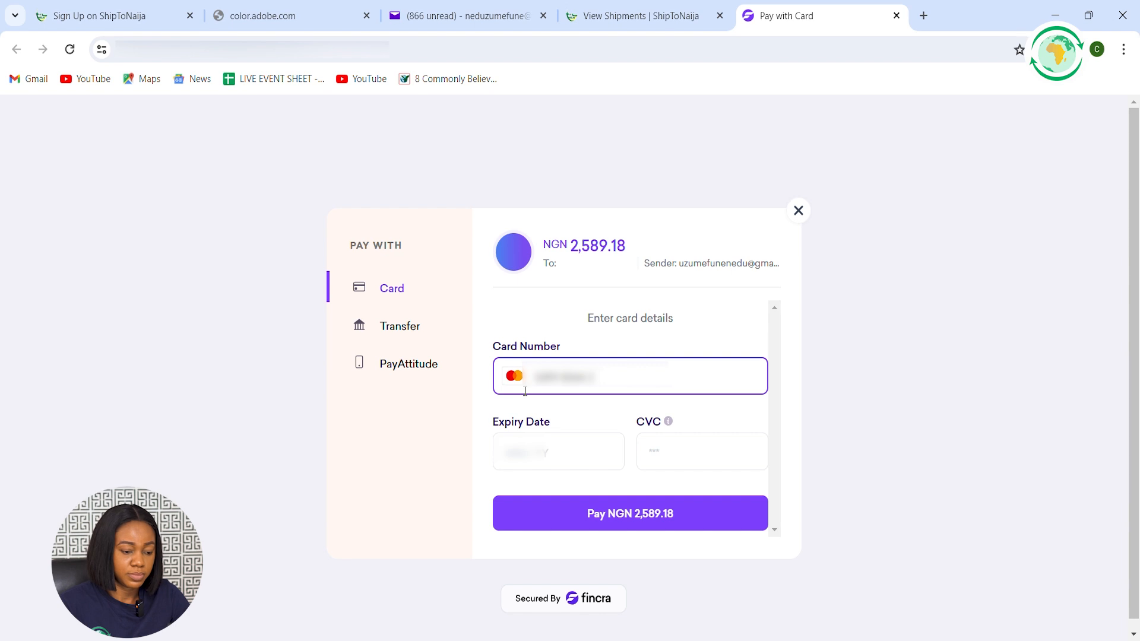
type("**")
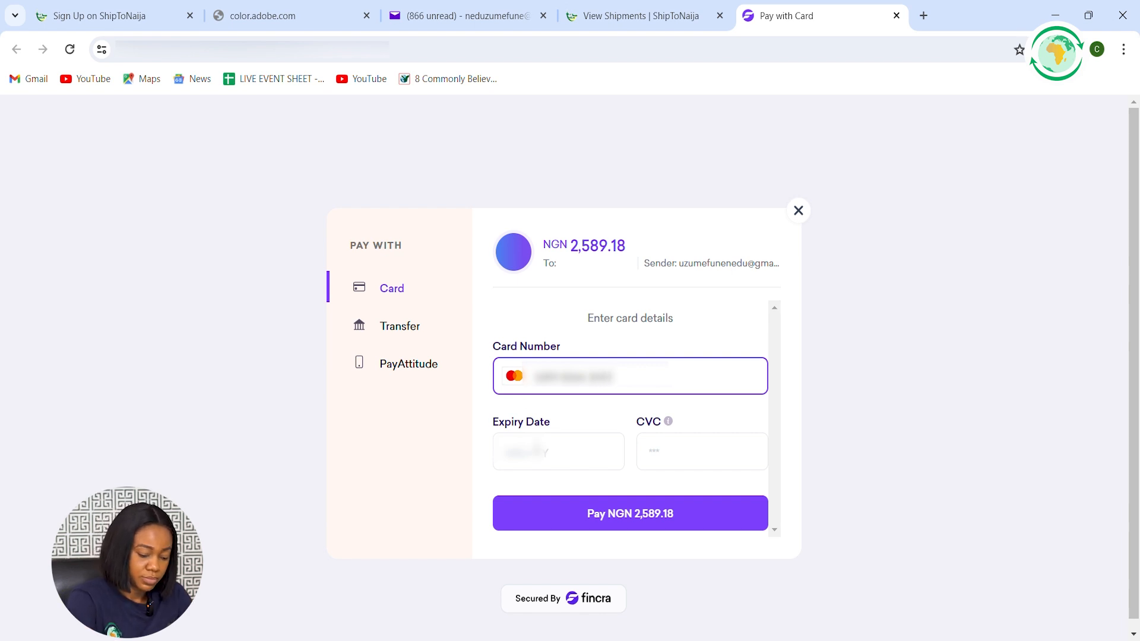
type("****")
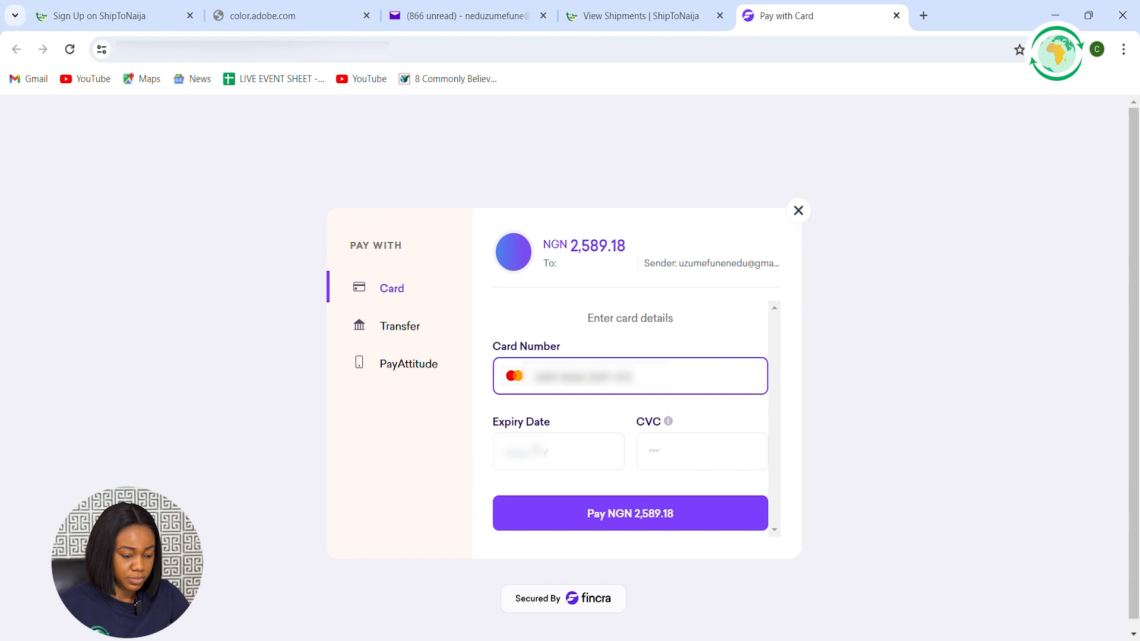
type("*")
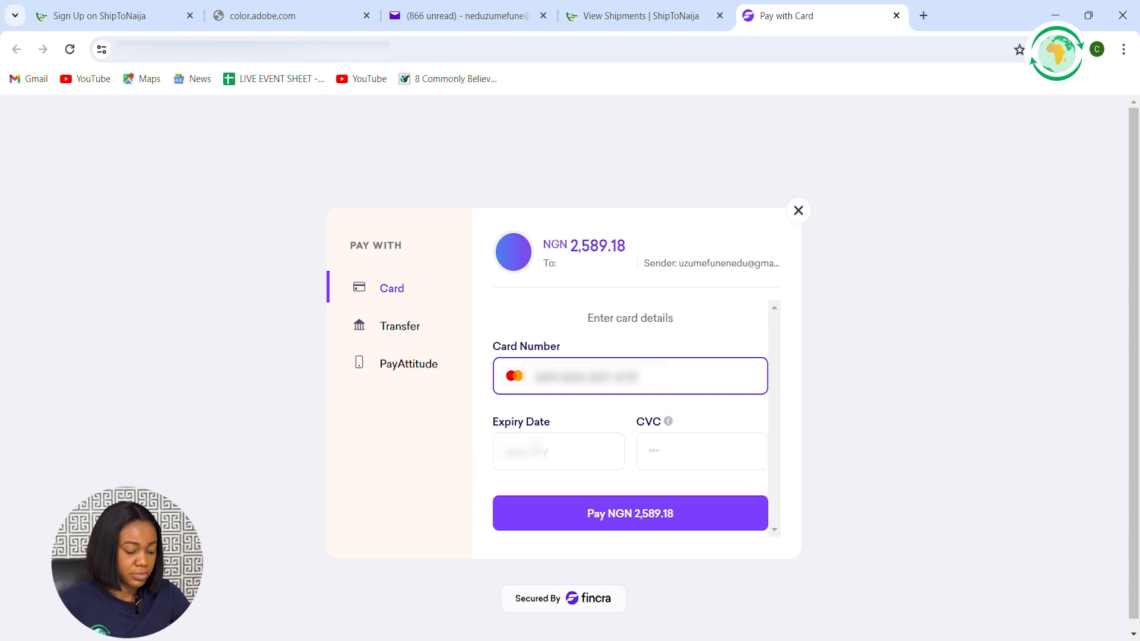
Enter the card's expiry date and CVC and submit the card payment
left_click(552, 452)
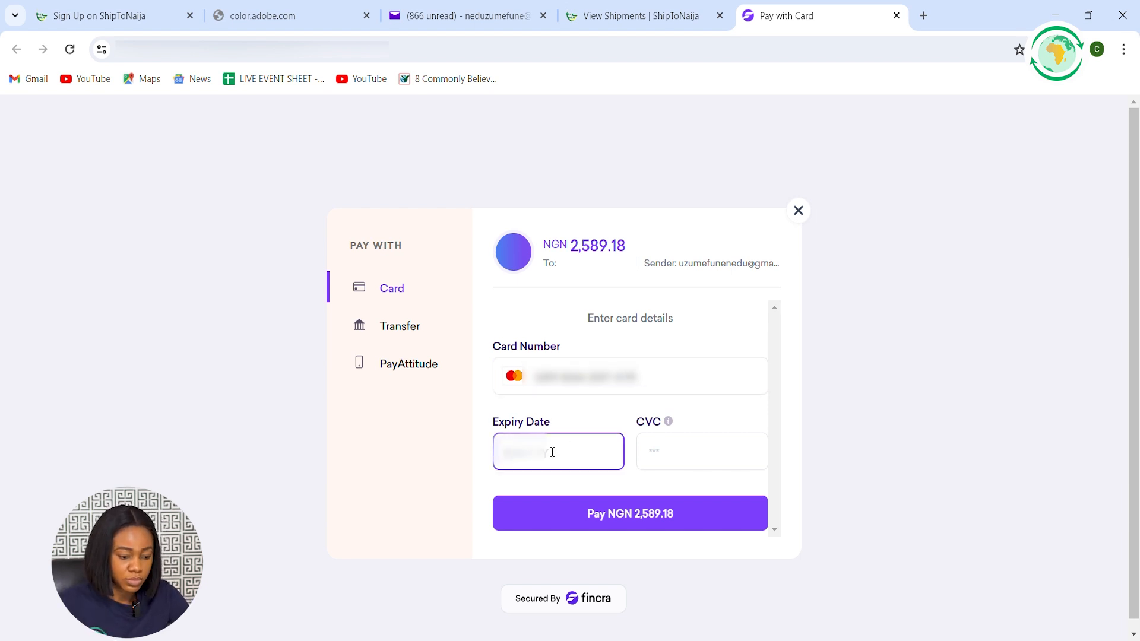
type("****")
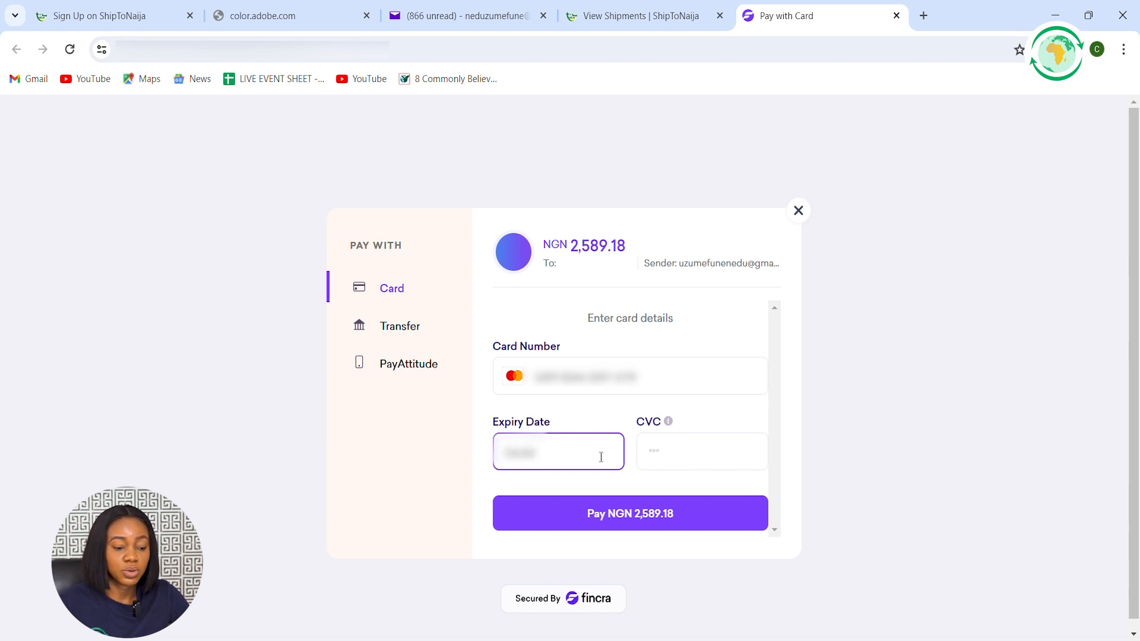
left_click(681, 452)
type("*")
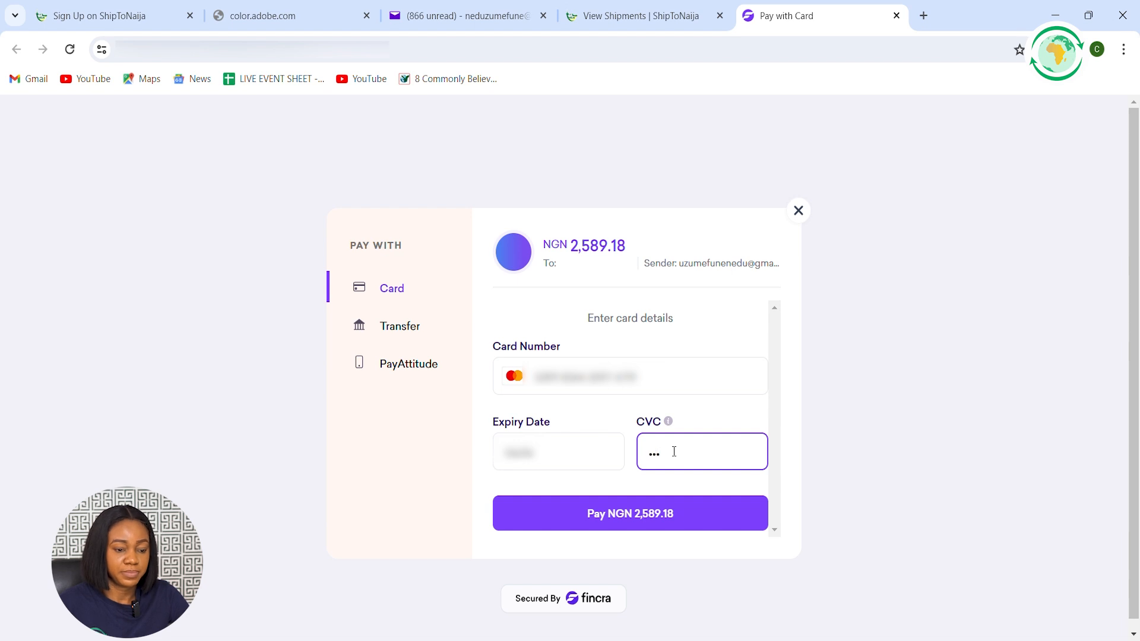
scroll(640, 506, "down", 1)
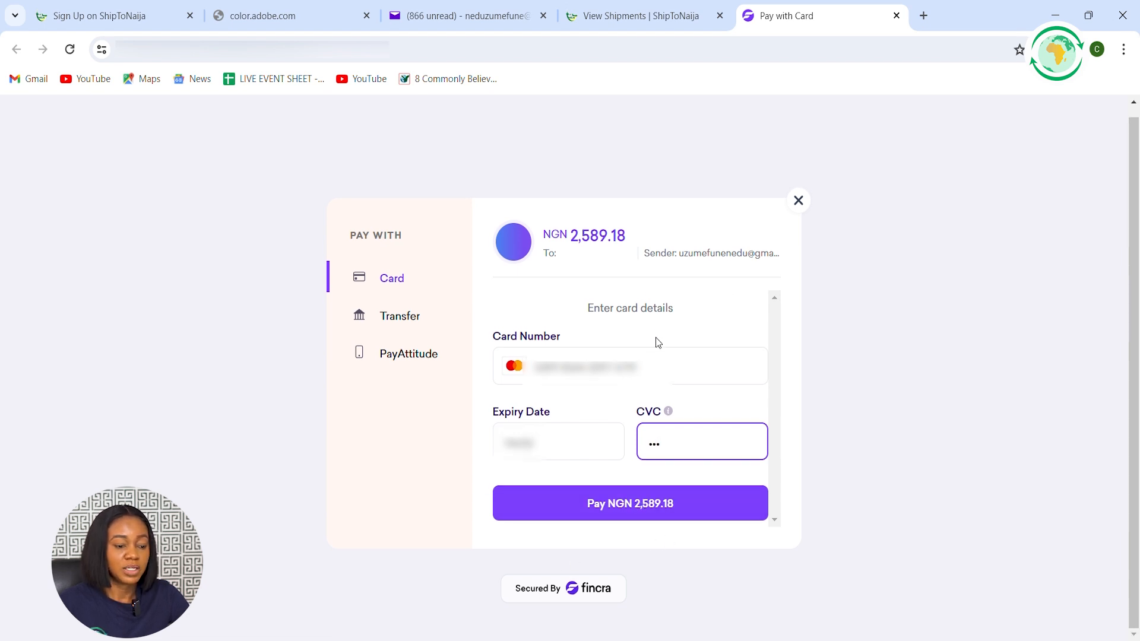
left_click(659, 509)
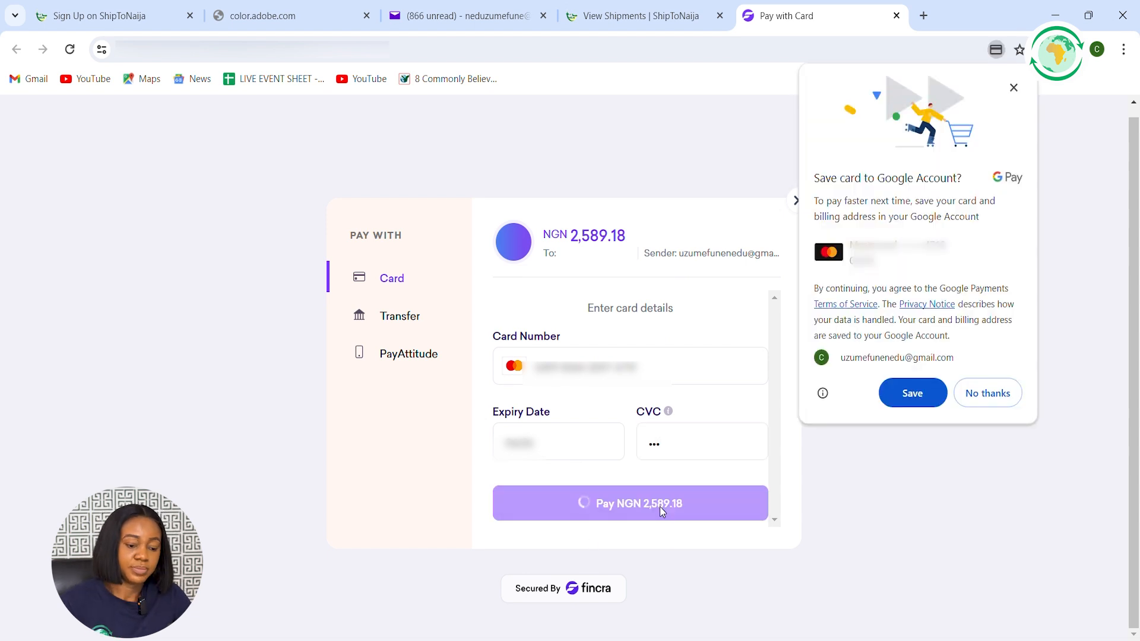
Decline saving the card to the Google Account and enter the 4-digit card PIN to authorise the payment
left_click(995, 398)
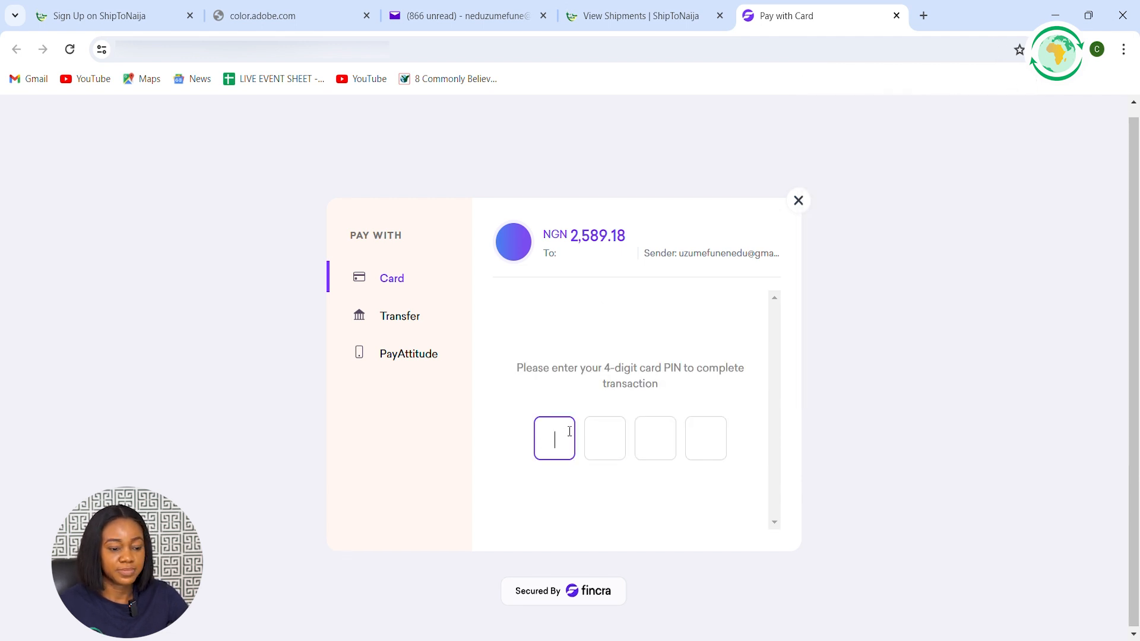
type("***")
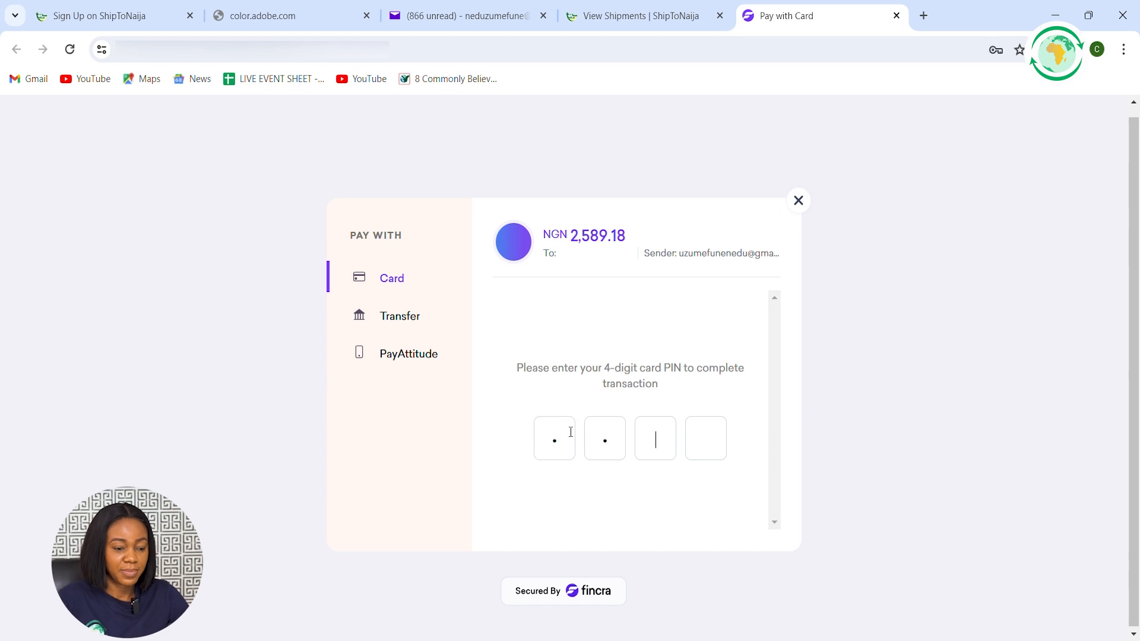
type("*")
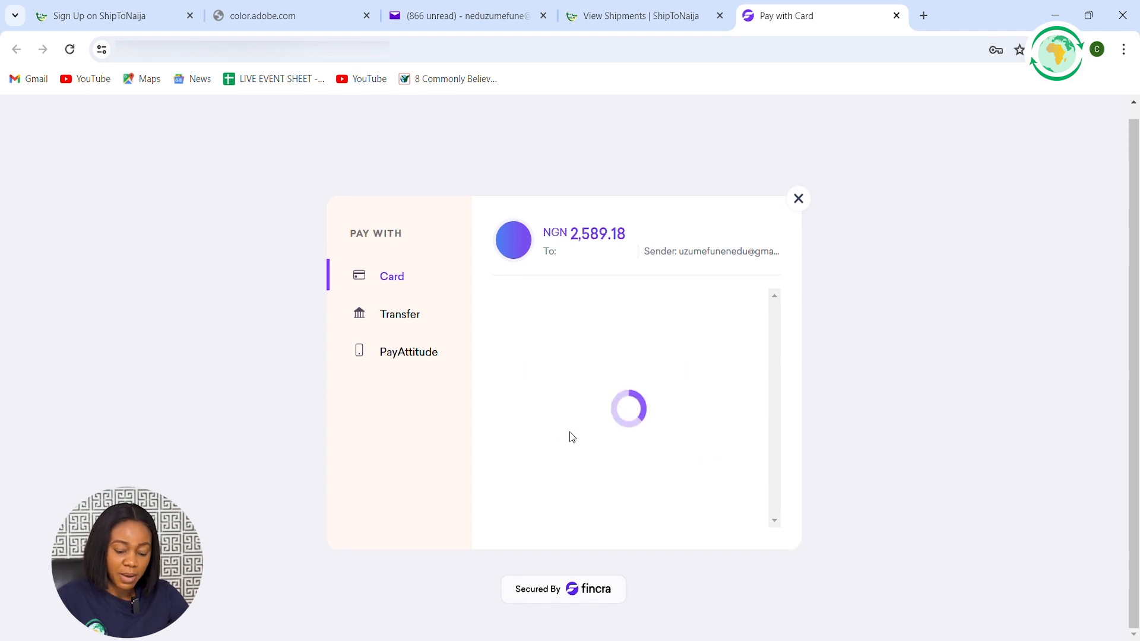